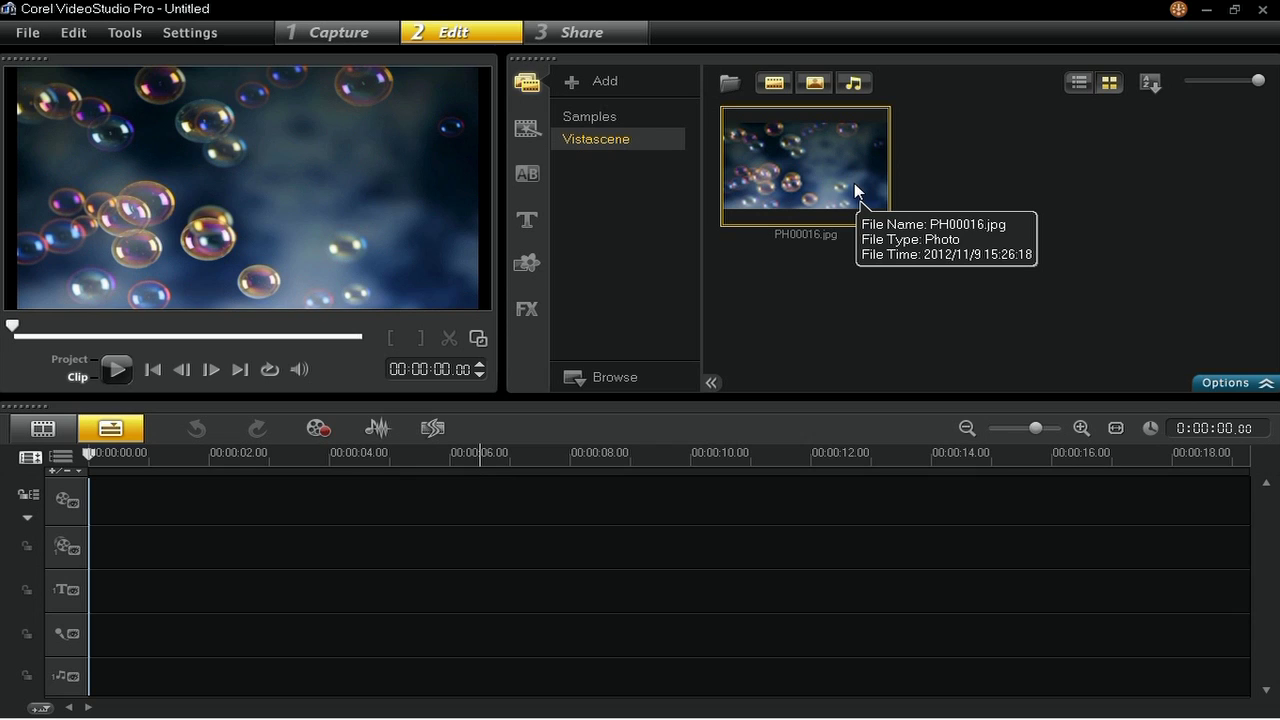
- Place PH00016.jpg from the library on the video track and set its duration to 20 seconds
left_click_drag(855, 190, 363, 499)
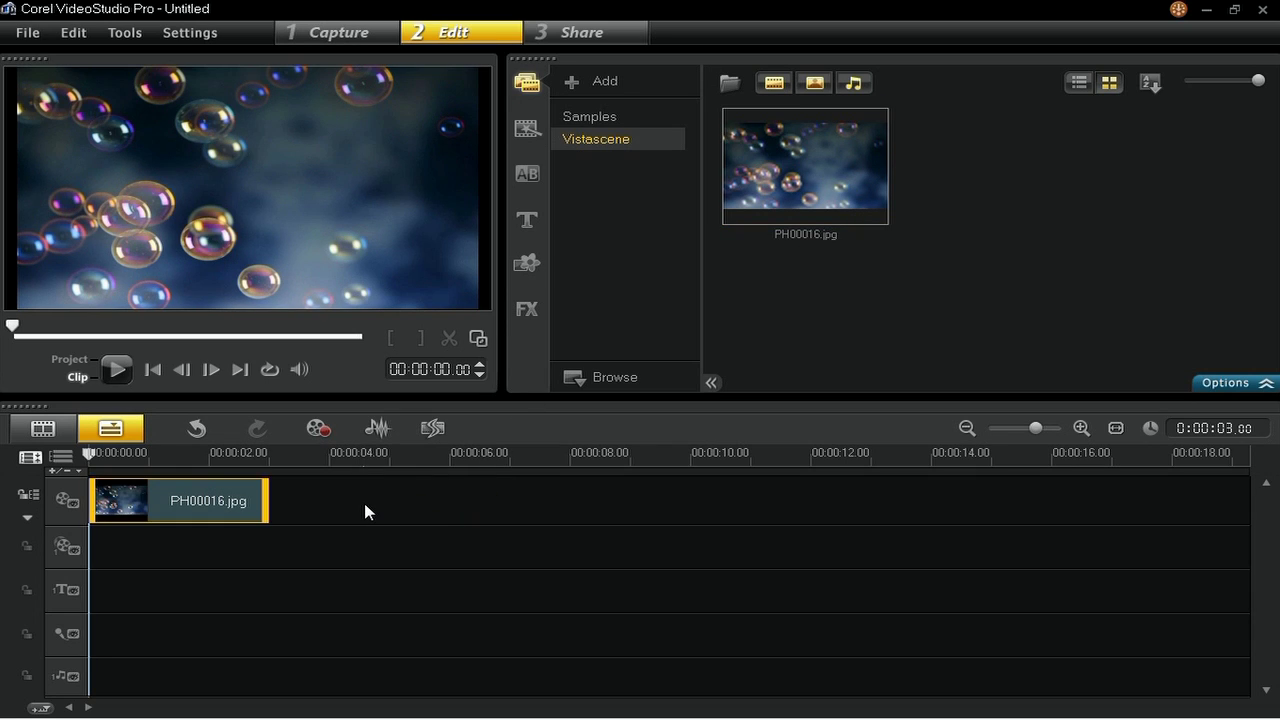
right_click(200, 500)
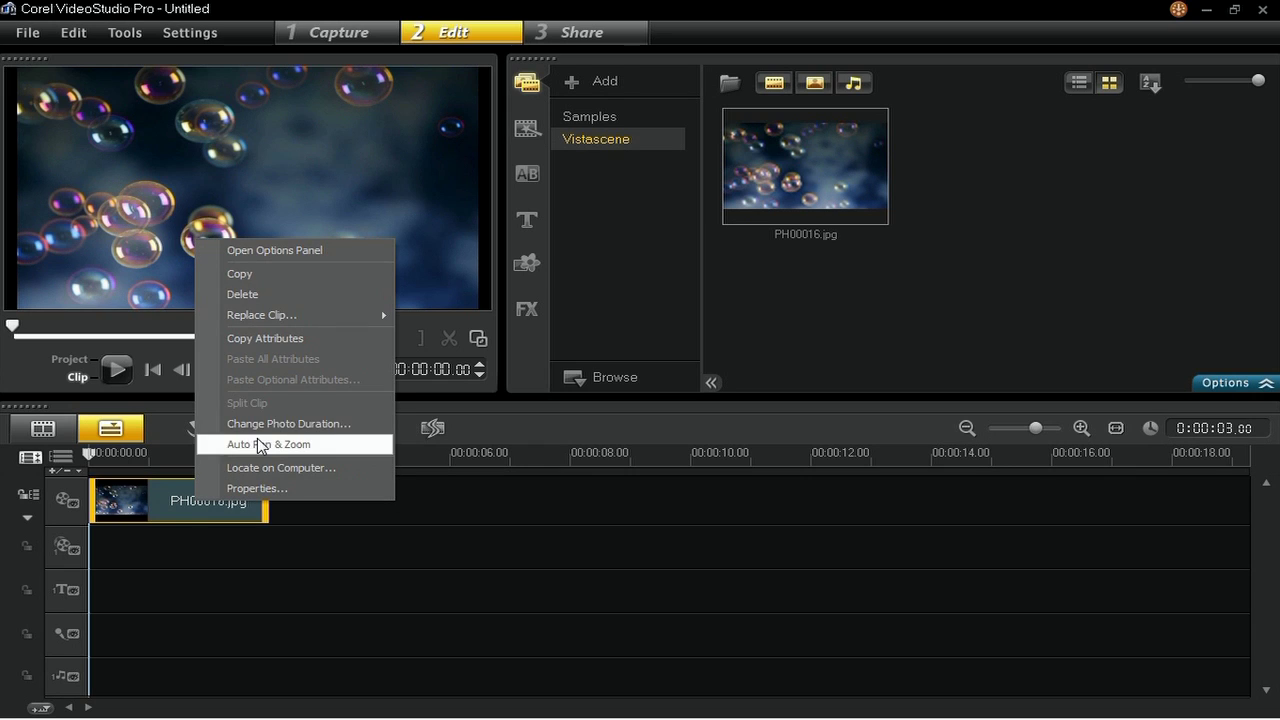
left_click(366, 428)
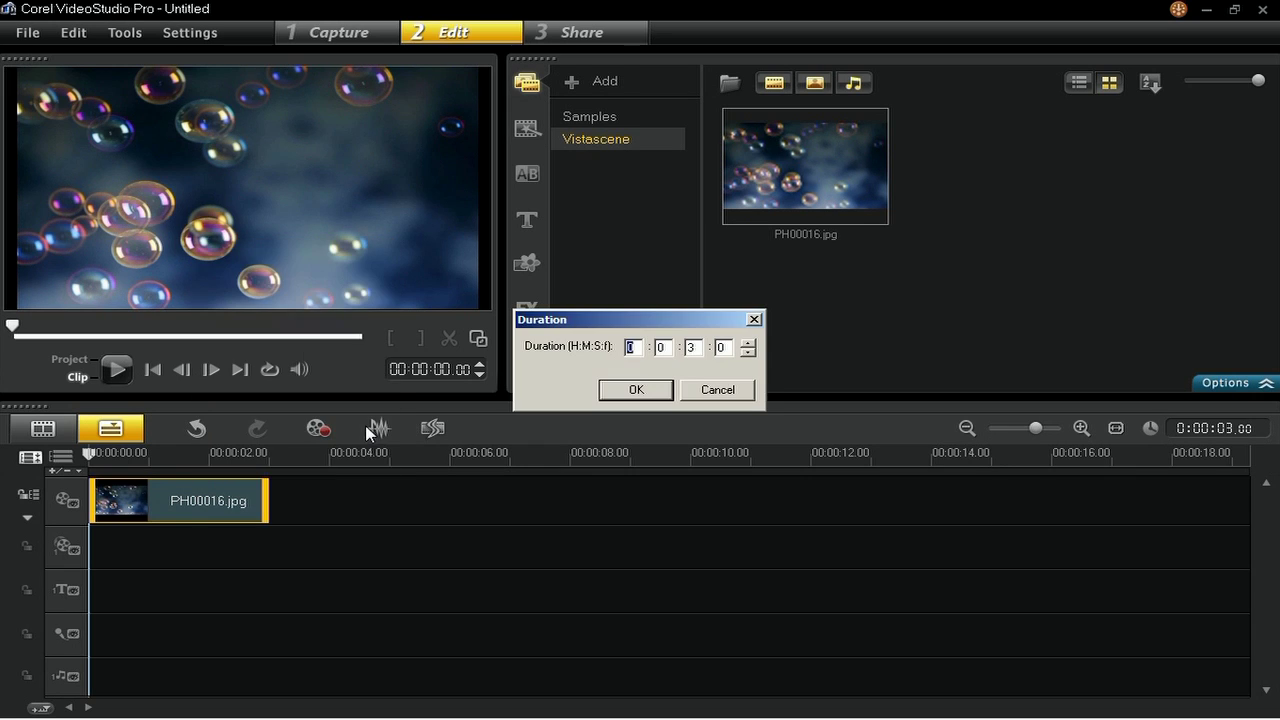
left_click(697, 348)
double_click(694, 348)
type("20")
left_click(636, 390)
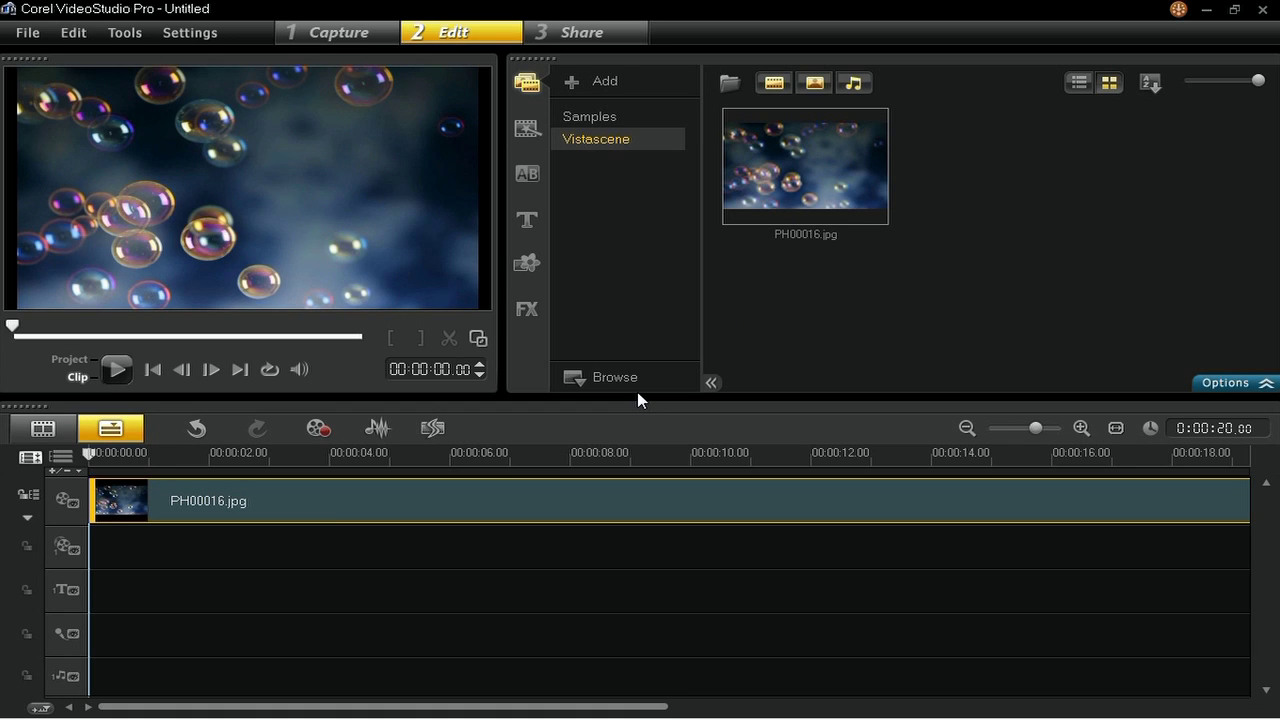
- Apply the proDAD Vitascene 2.0 video filter to the PH00016.jpg clip
left_click(528, 315)
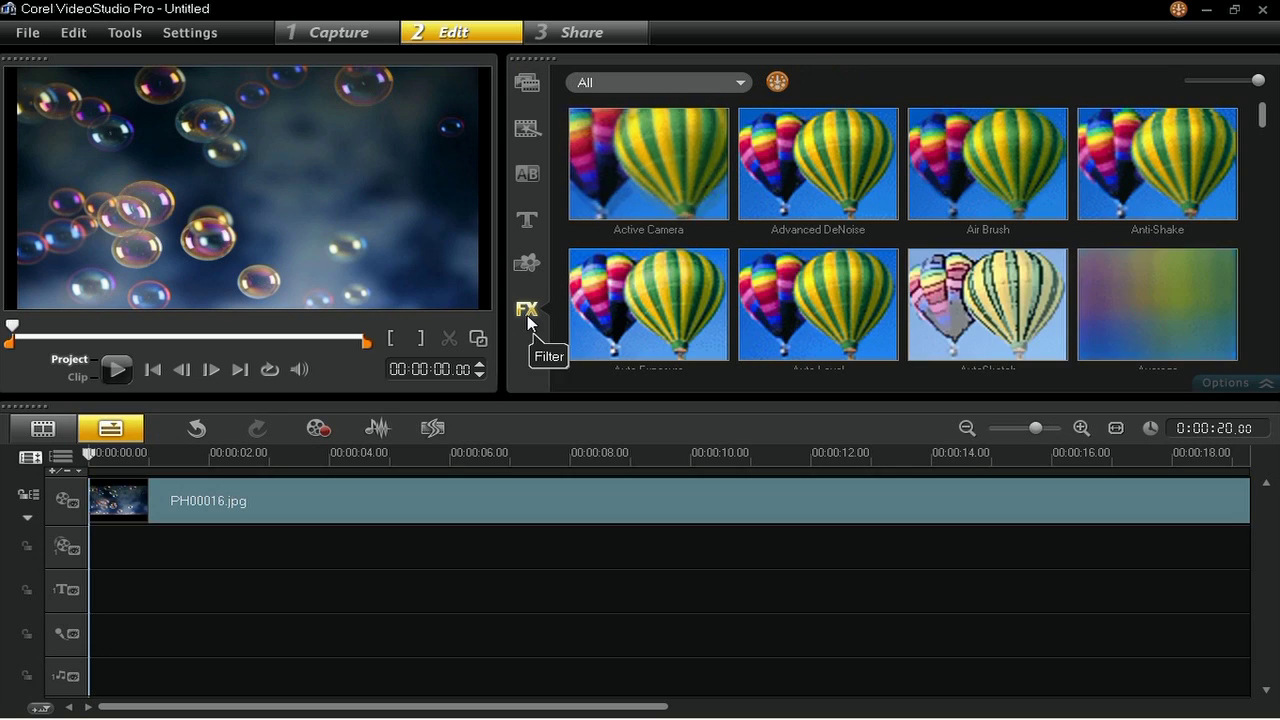
left_click(674, 84)
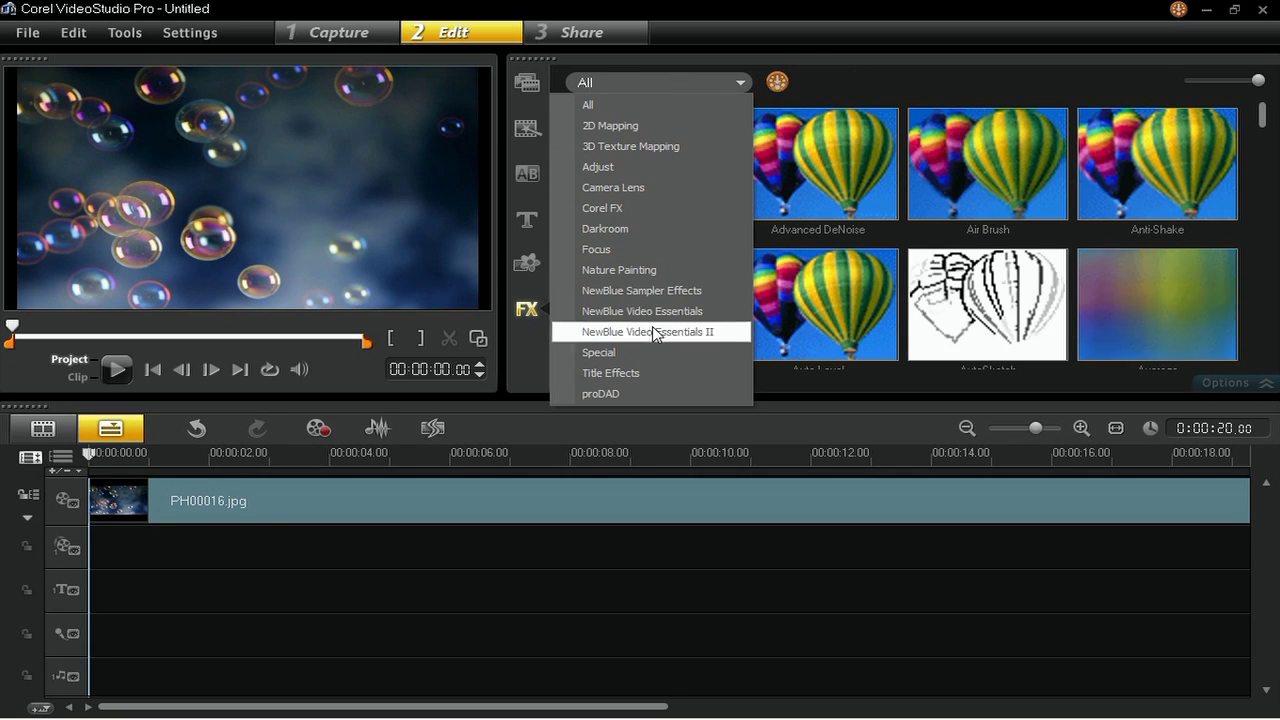
left_click(659, 394)
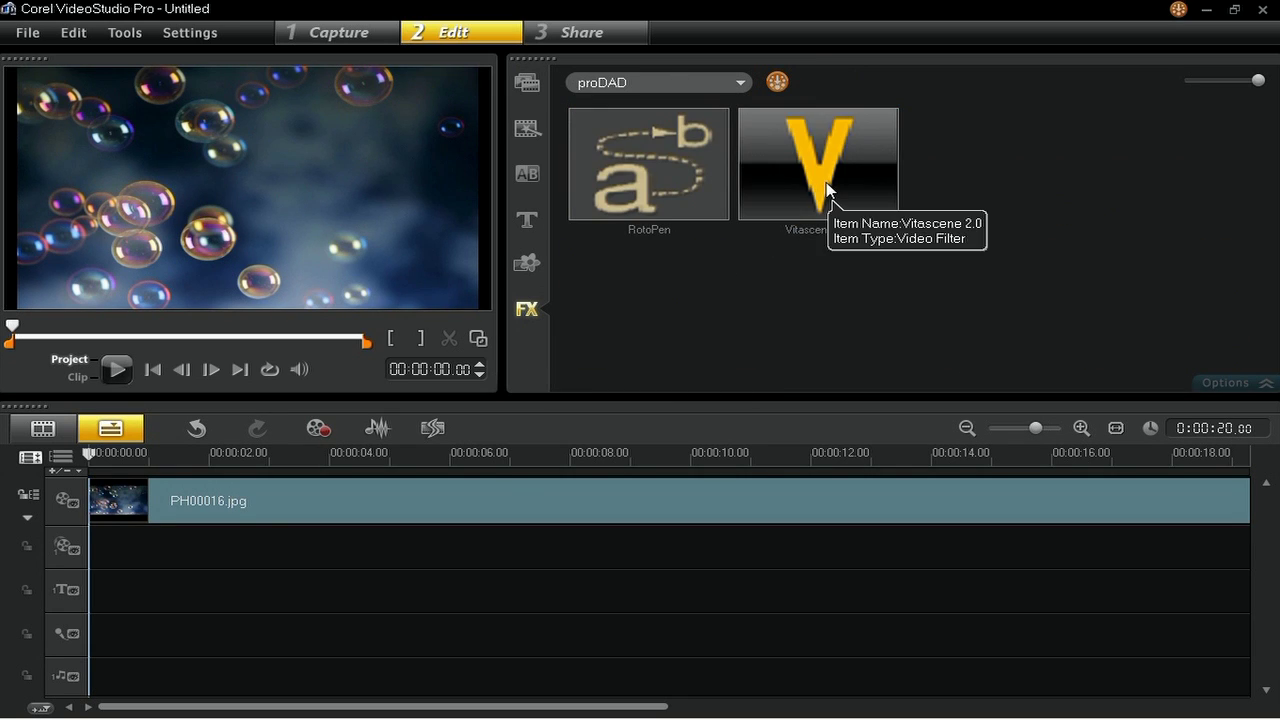
left_click(826, 183)
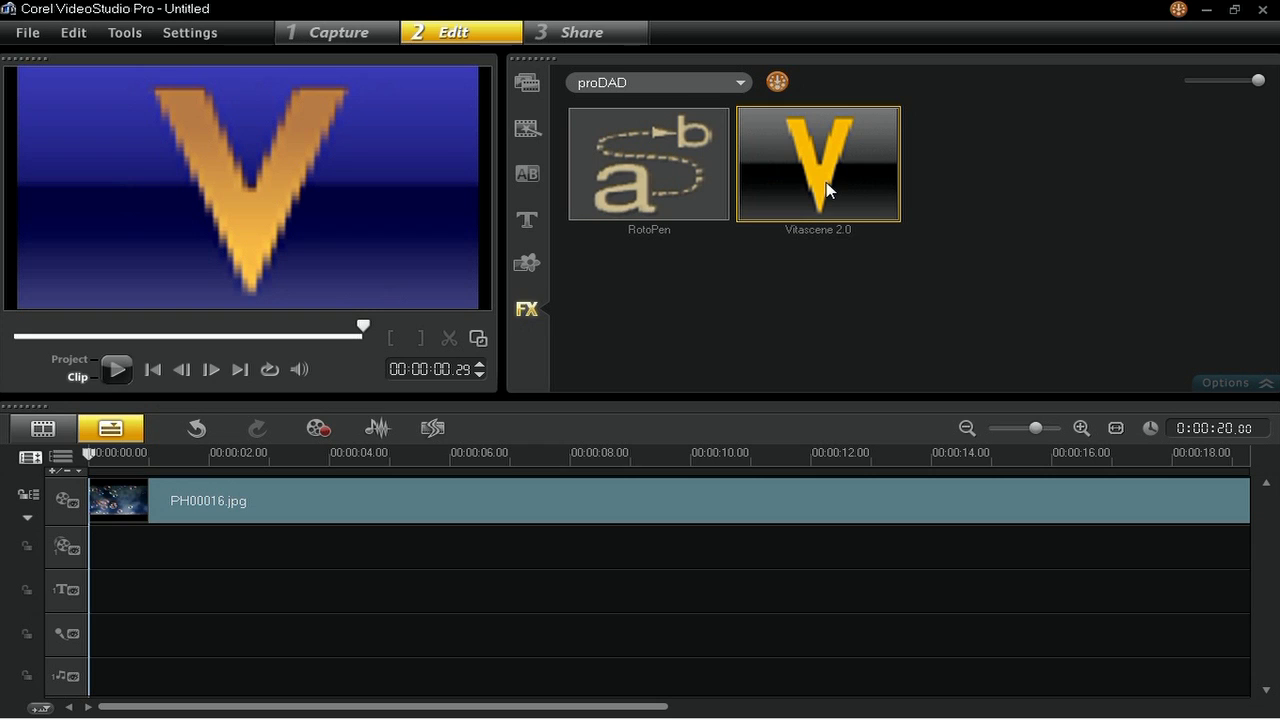
mouse_move(826, 182)
left_mouse_down()
mouse_move(557, 491)
mouse_move(500, 509)
left_mouse_up()
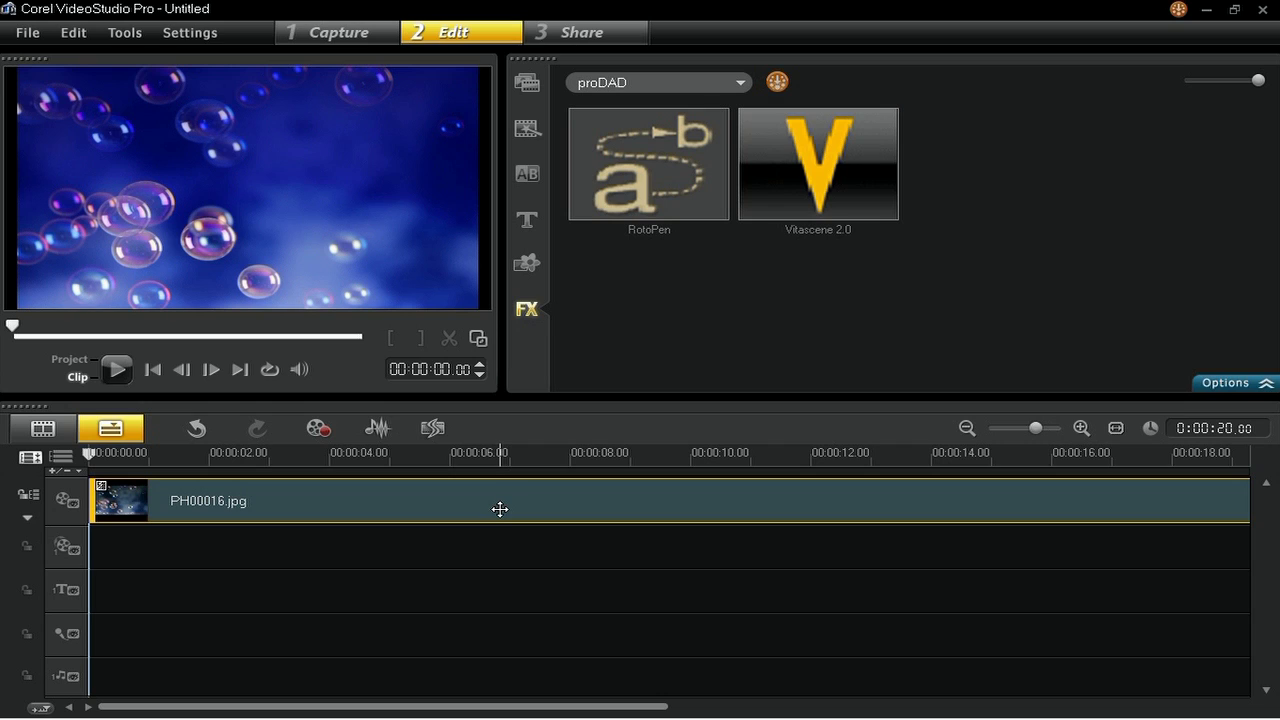
- Open the clip's Vitascene filter for customization and set its video format to NTSC DV 16:9 Wide
double_click(500, 509)
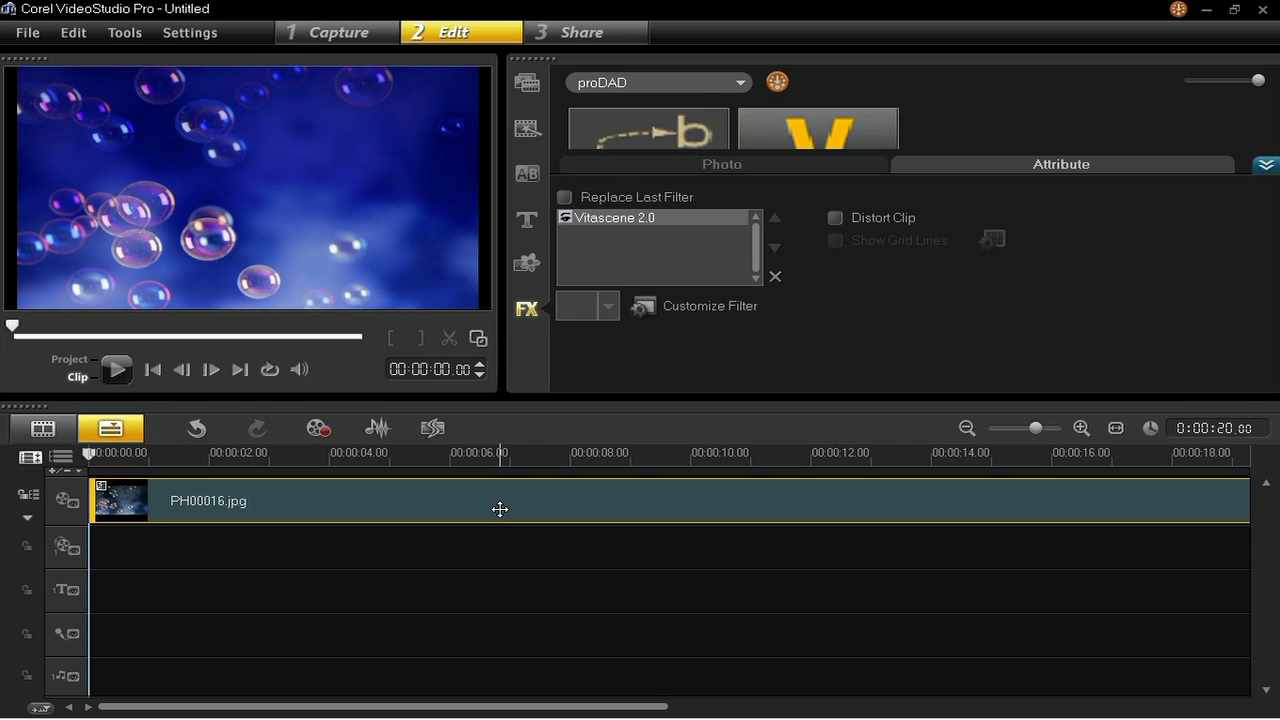
left_click(720, 318)
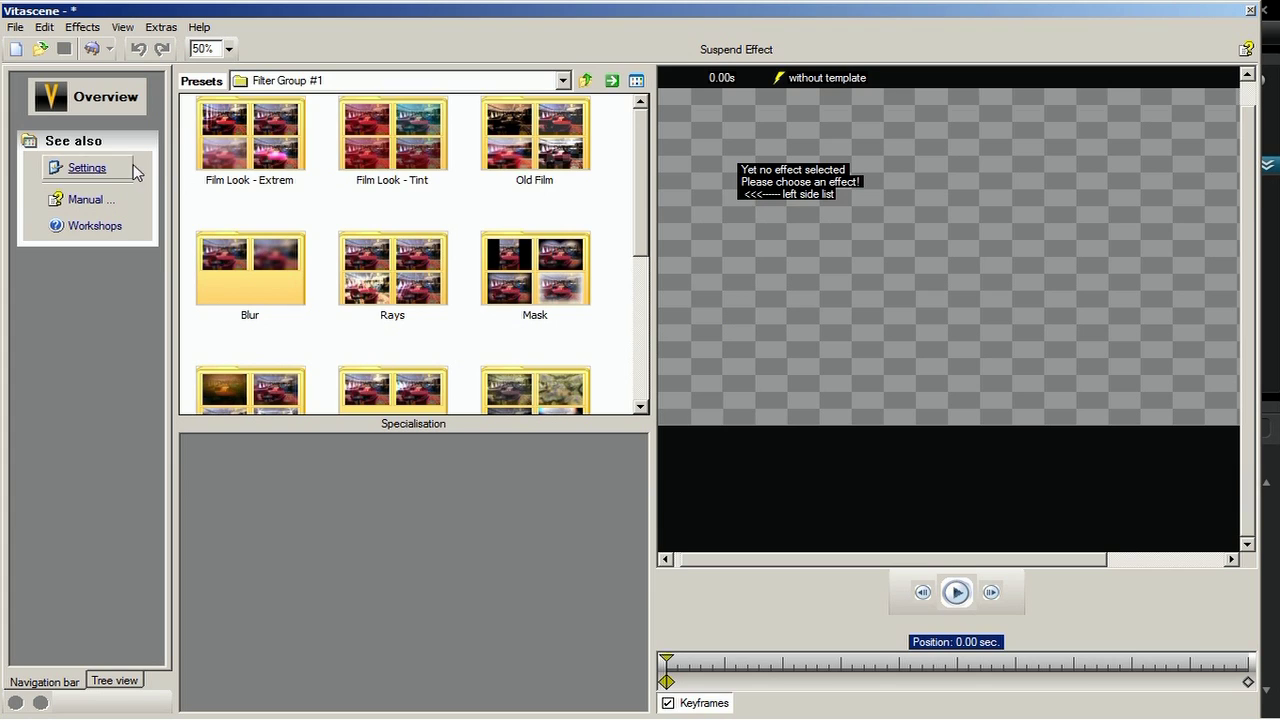
left_click(87, 167)
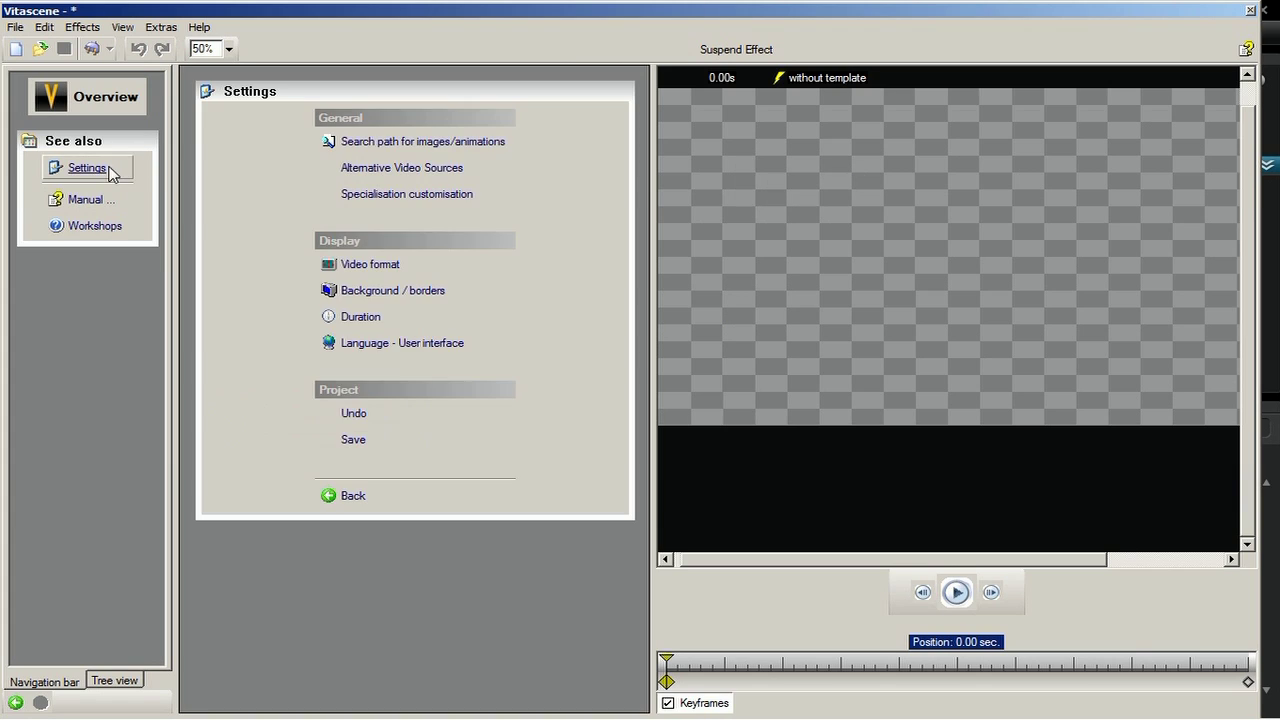
left_click(361, 272)
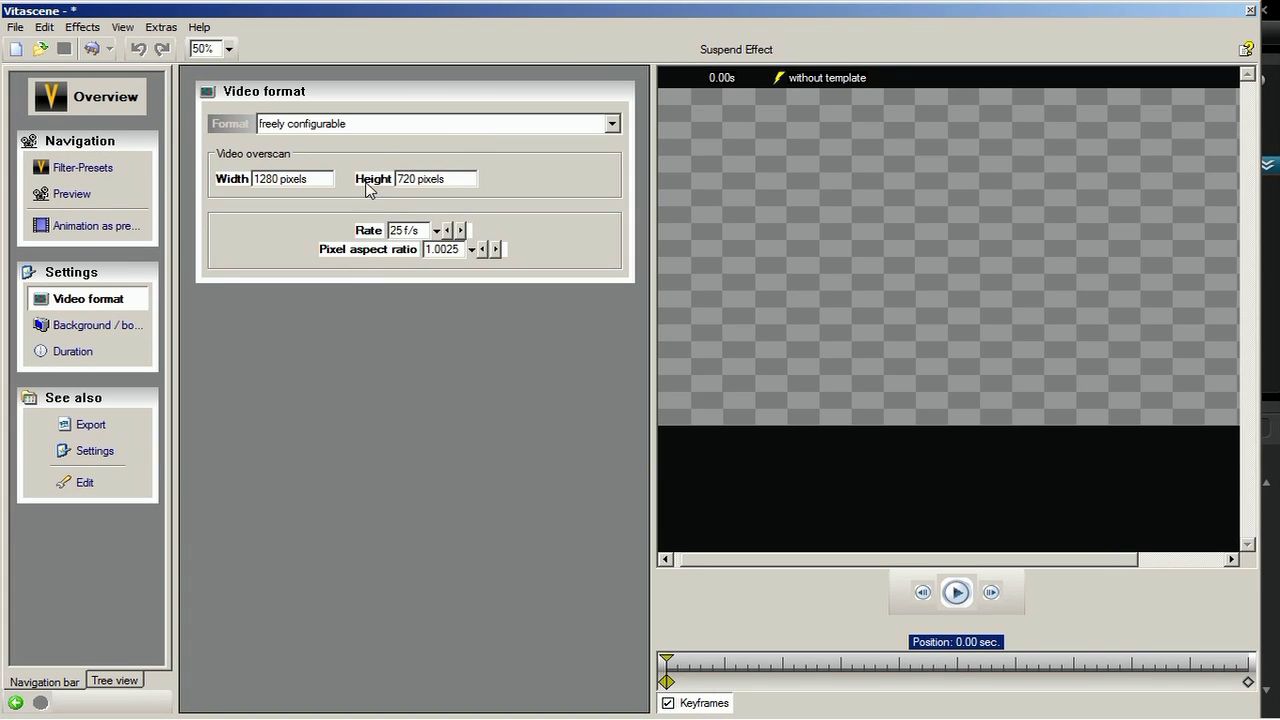
left_click(380, 126)
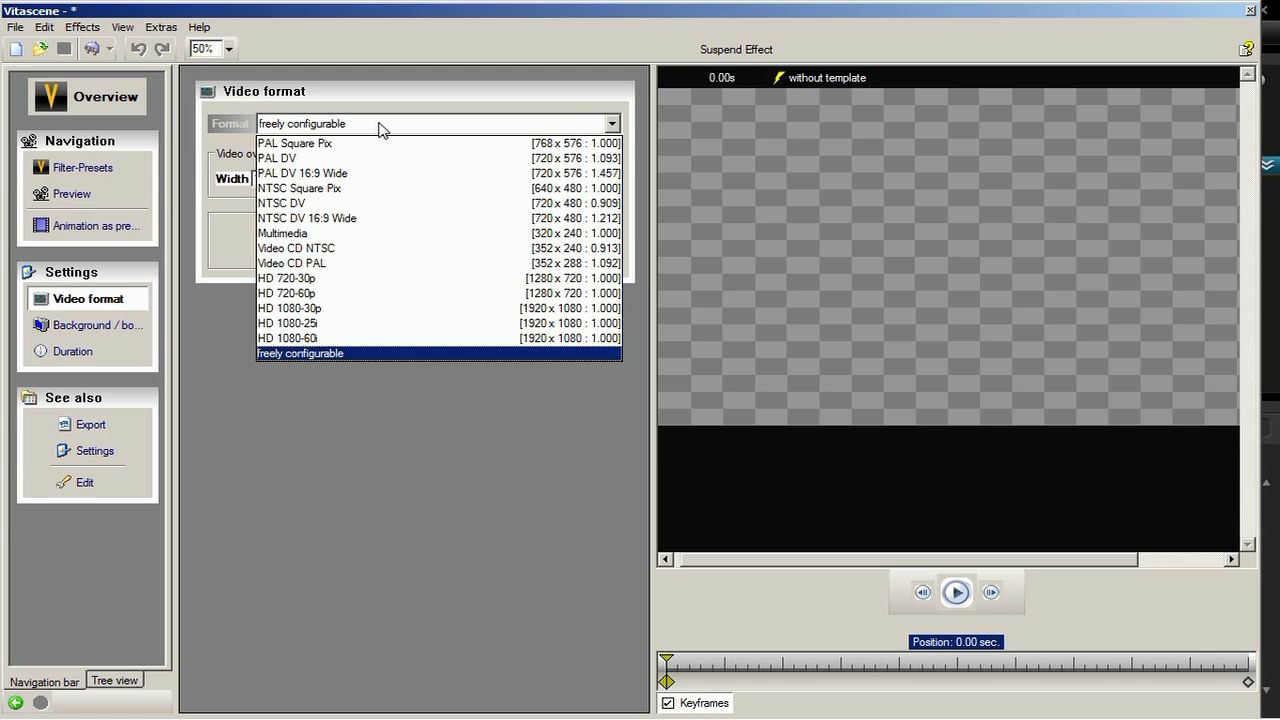
left_click(345, 220)
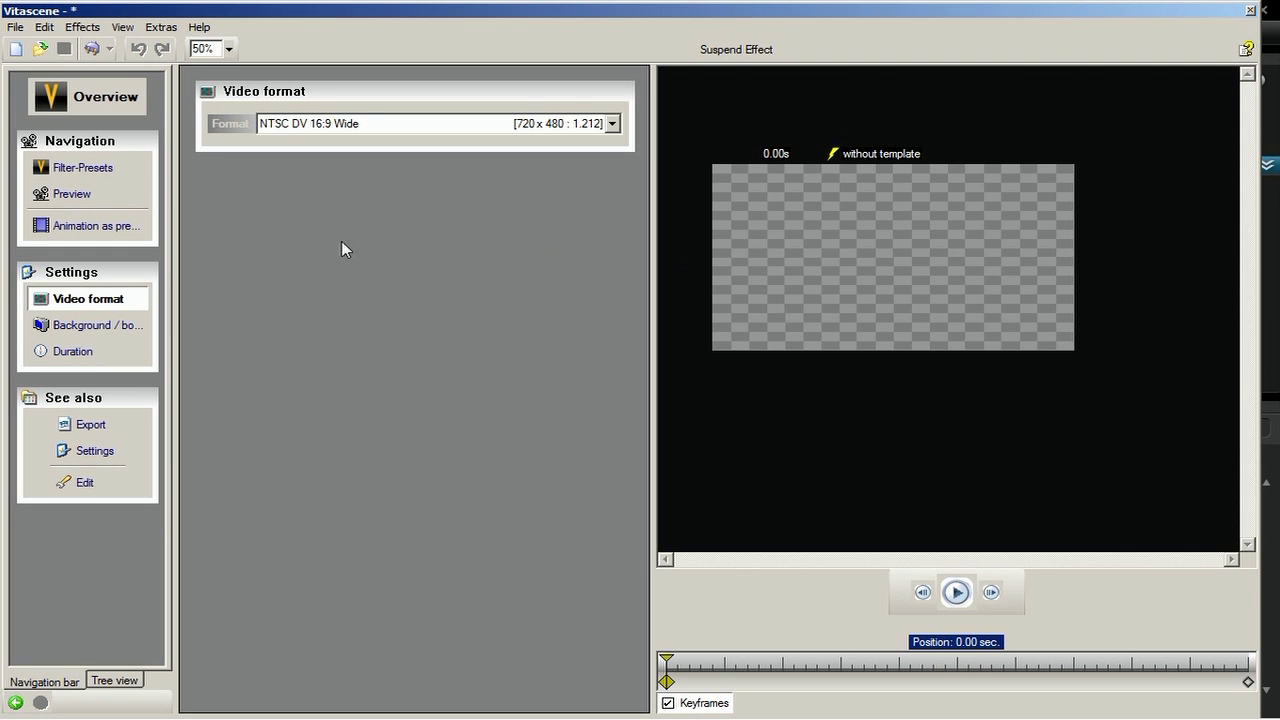
- Apply the Filter preset from the New (from scratch) group and set its filter type to Sparkle
left_click(83, 168)
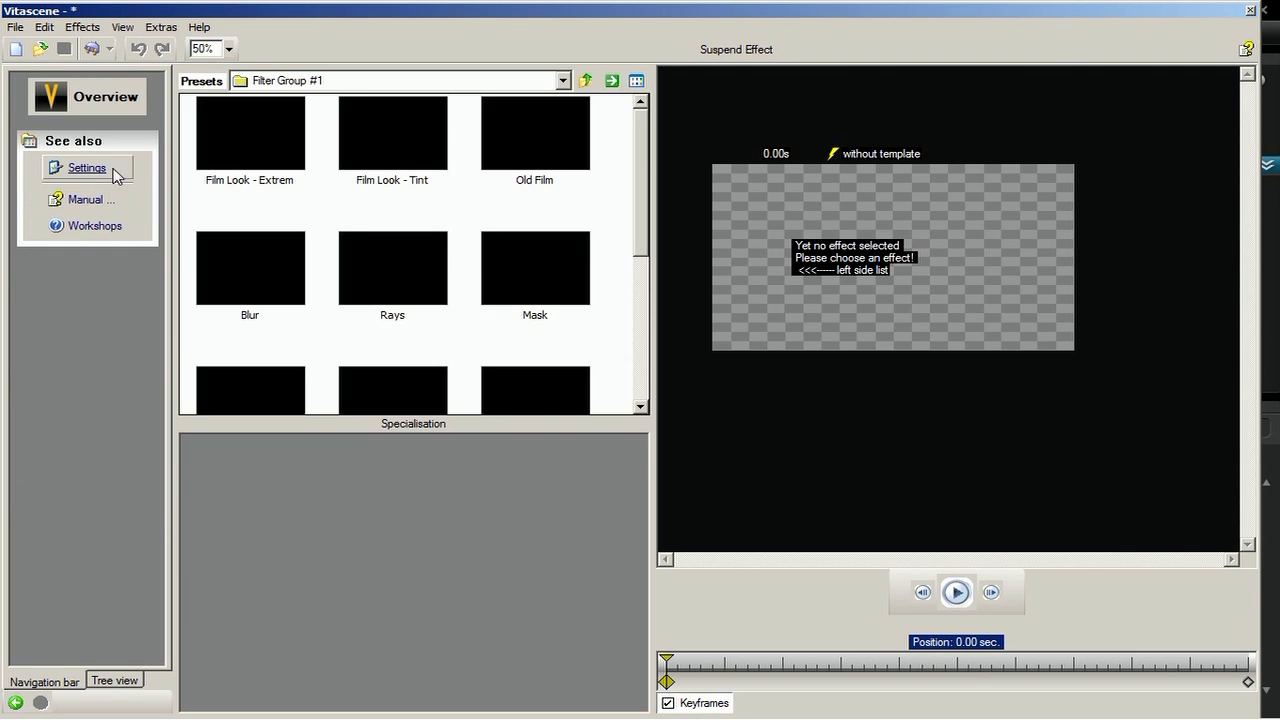
left_click(323, 84)
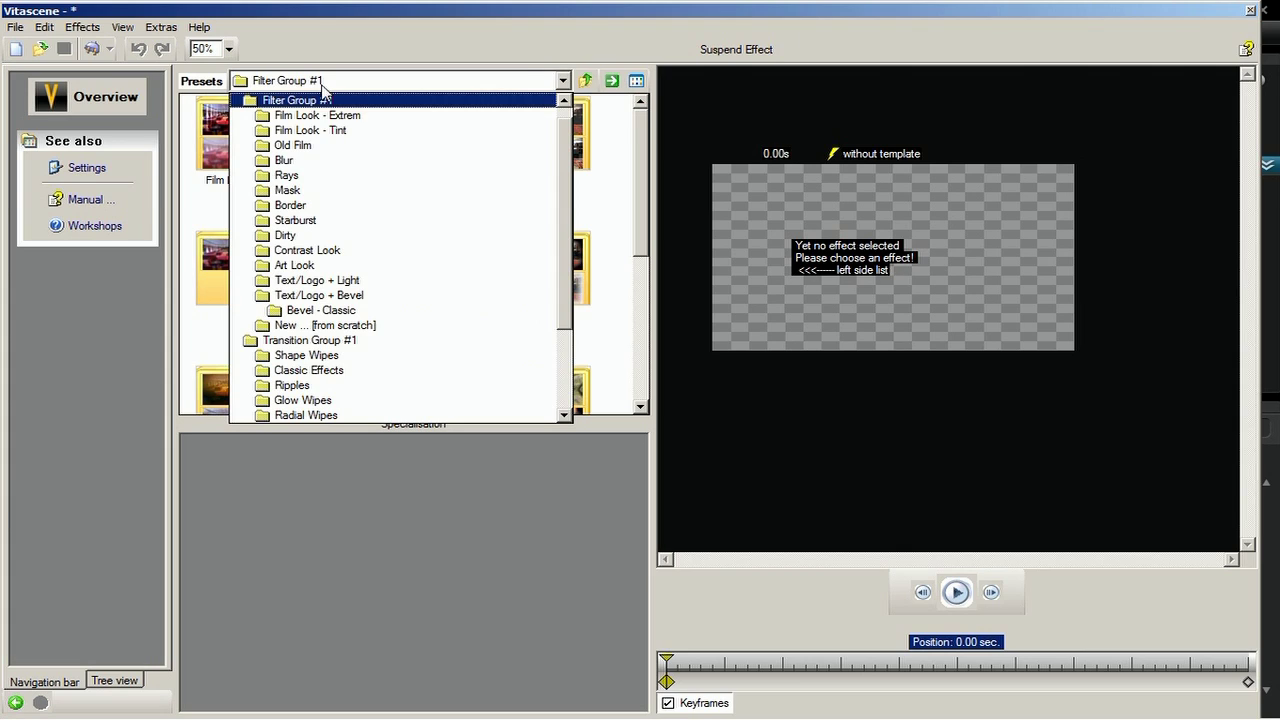
left_click(395, 325)
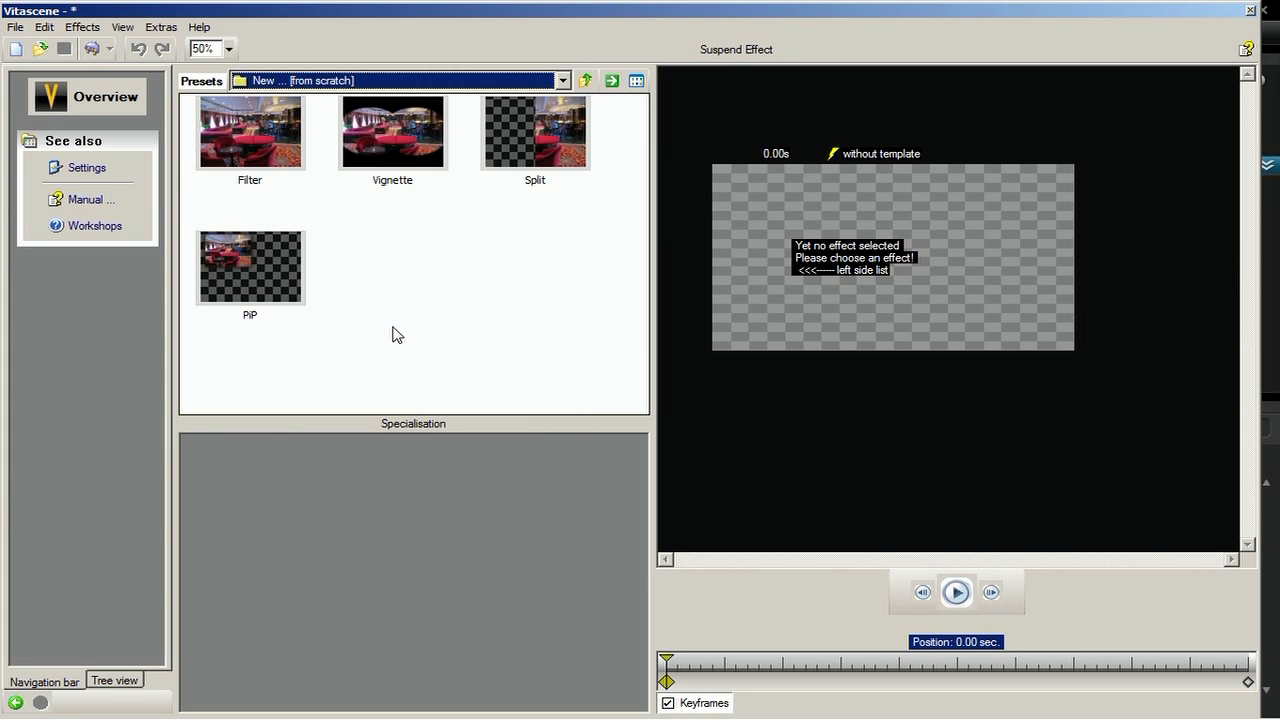
left_click(270, 163)
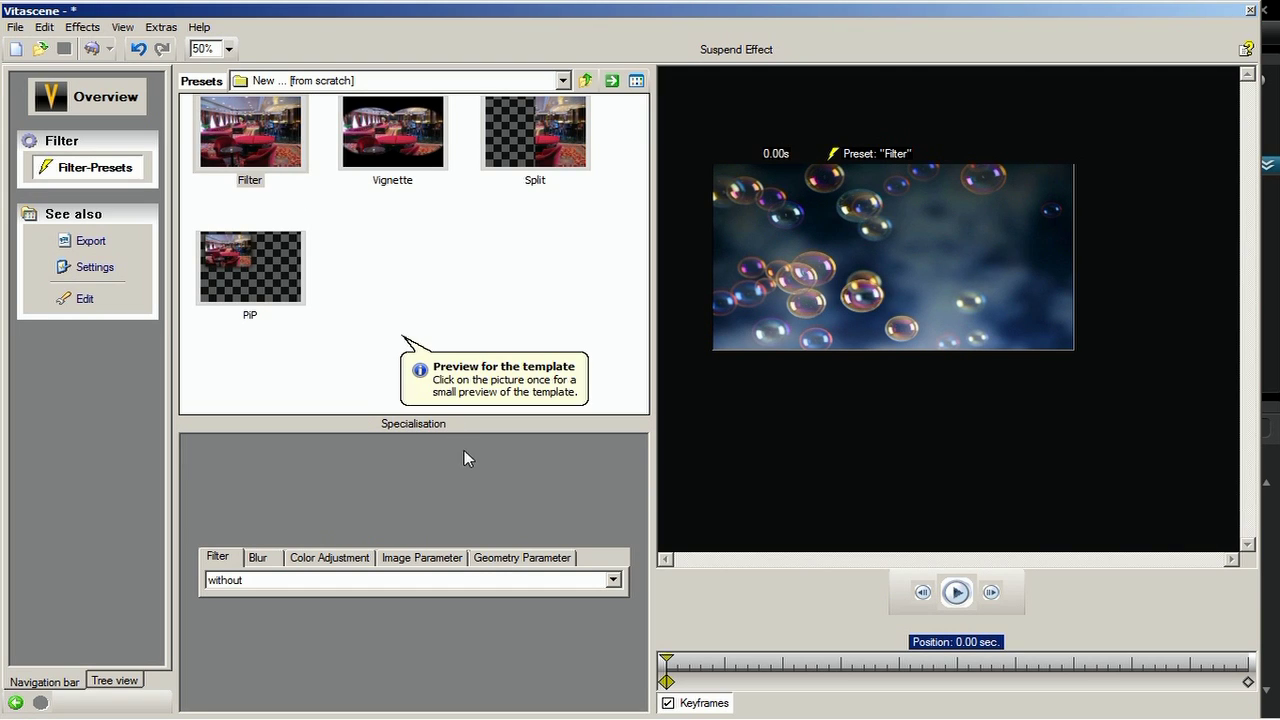
left_click(250, 580)
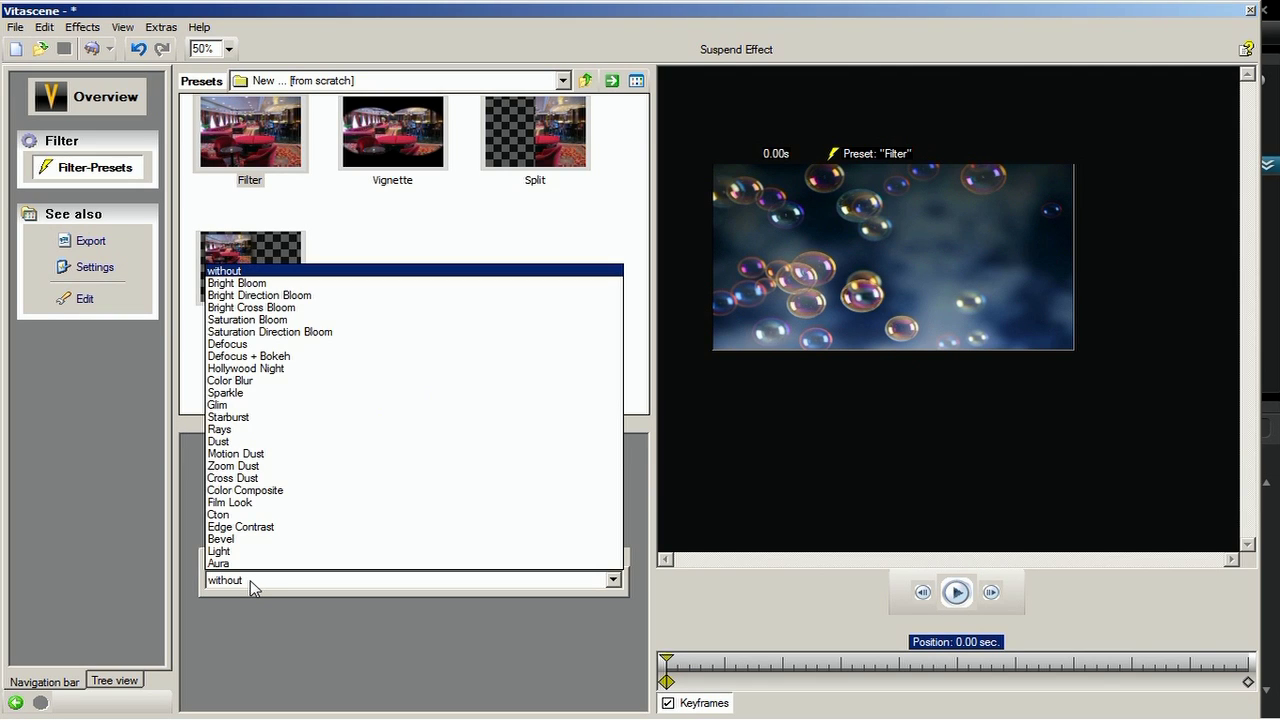
left_click(259, 393)
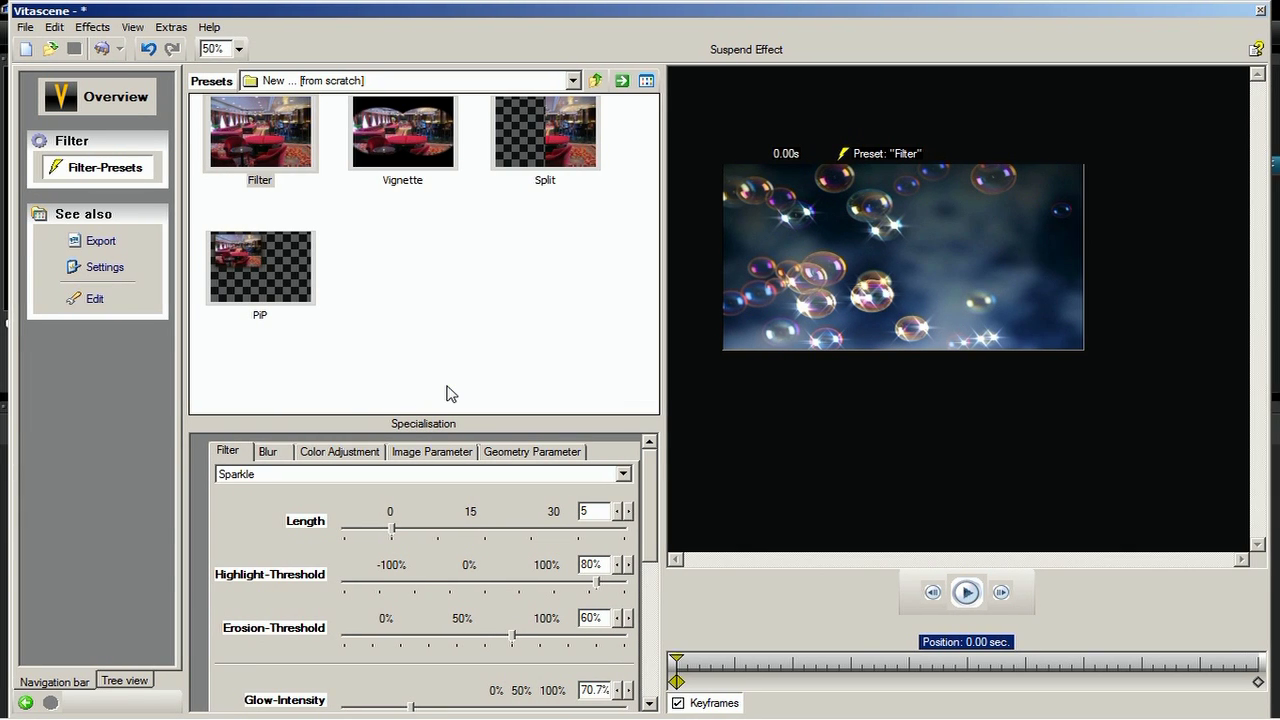
- Play the Sparkle effect preview and stop it partway through
mouse_move(660, 513)
left_mouse_down()
mouse_move(659, 663)
mouse_move(648, 495)
left_mouse_up()
left_click(966, 592)
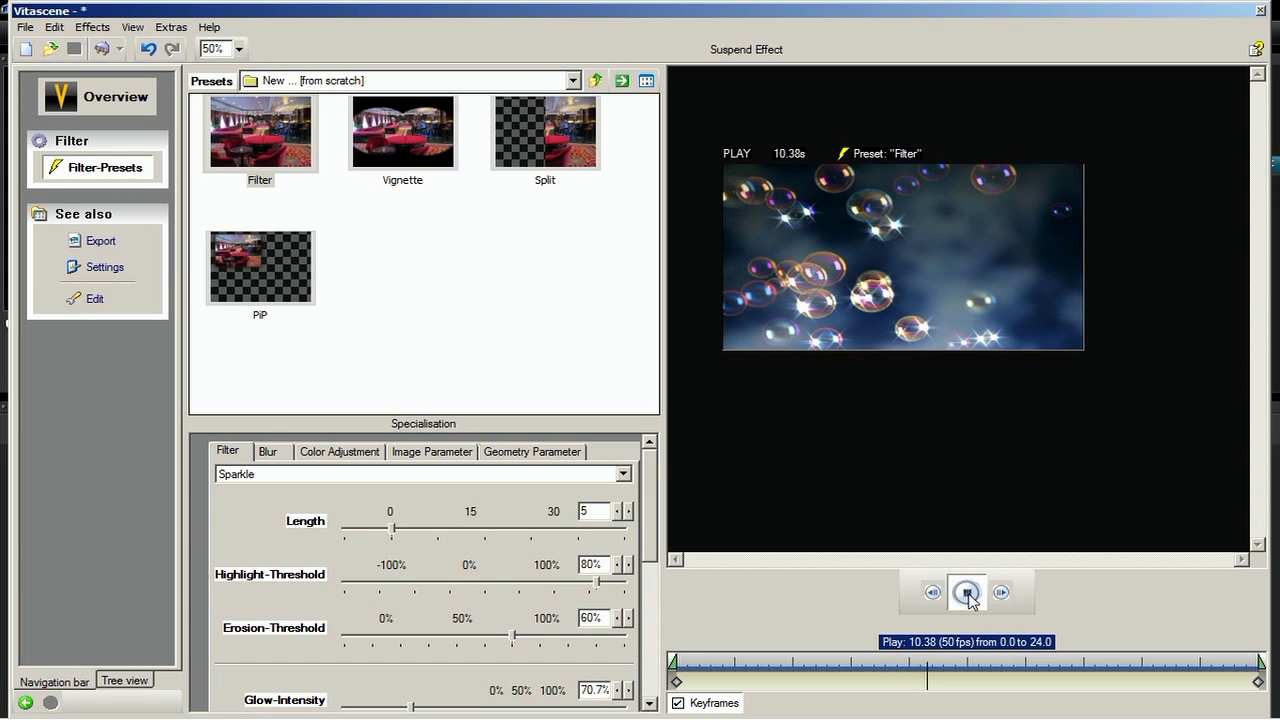
left_click(966, 593)
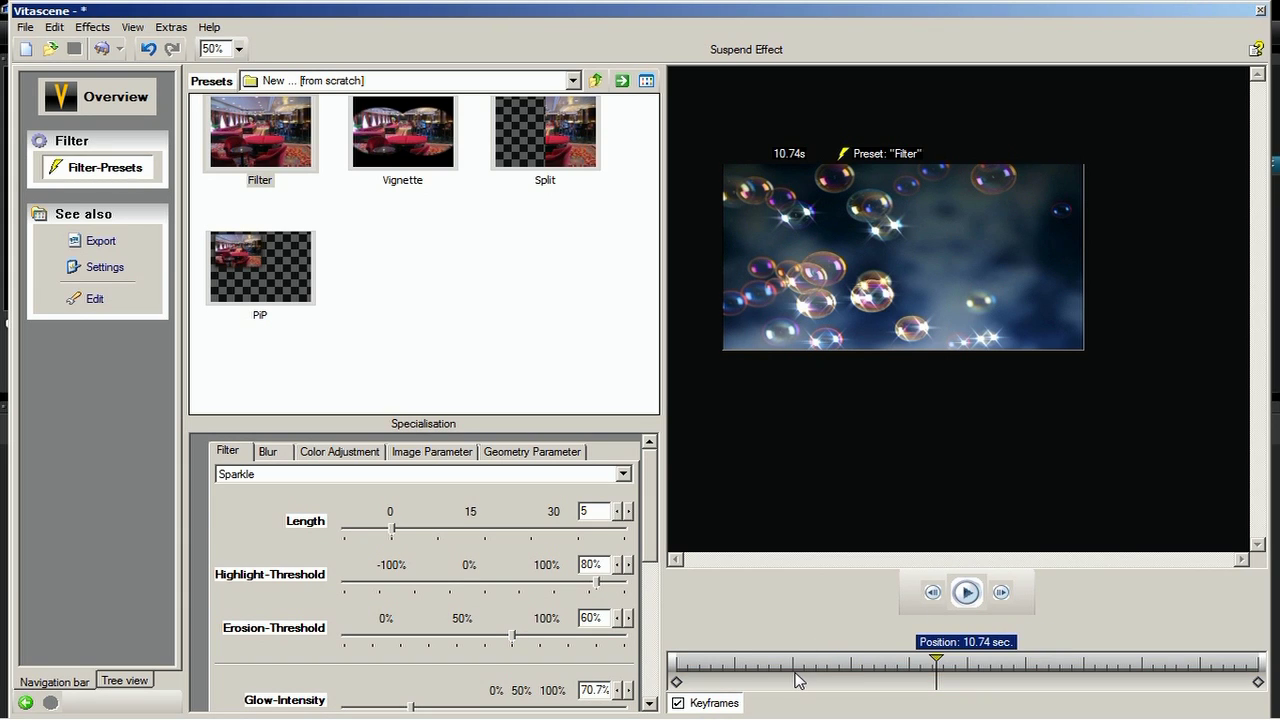
- Check the start and end keyframes on the timeline, and toggle keyframing off and back on
left_click(677, 682)
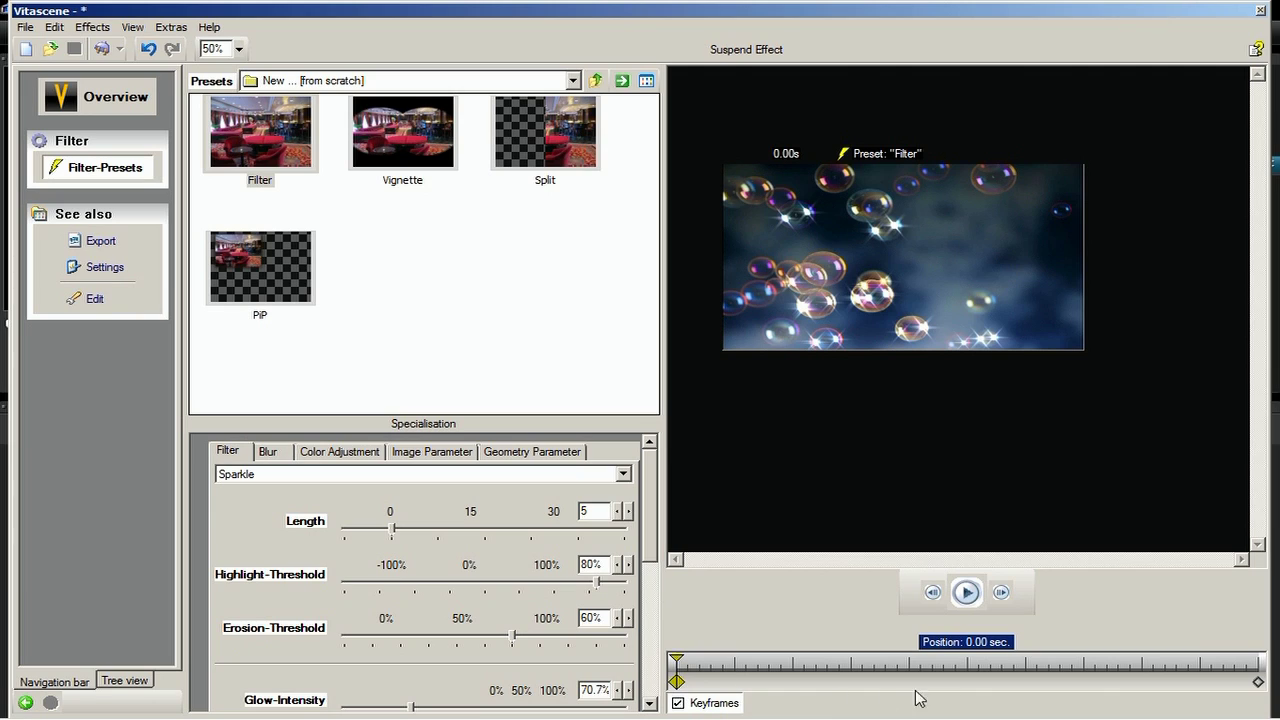
left_click(1258, 682)
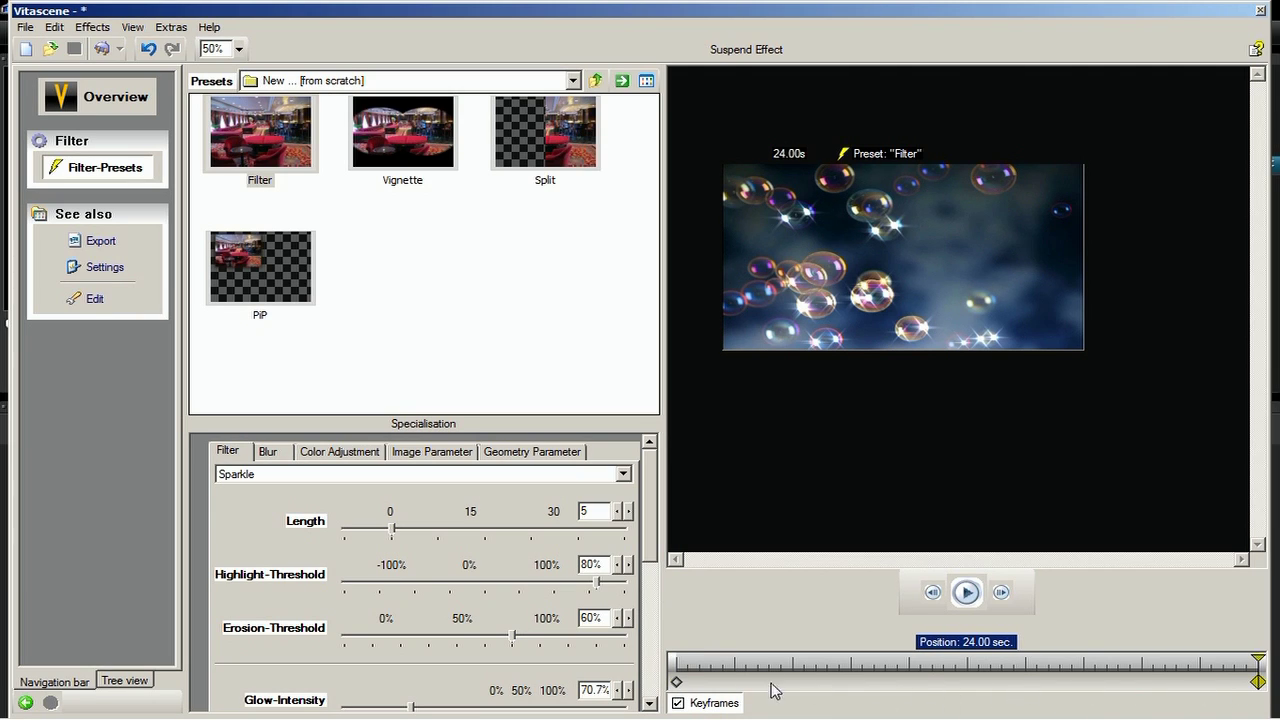
left_click(677, 682)
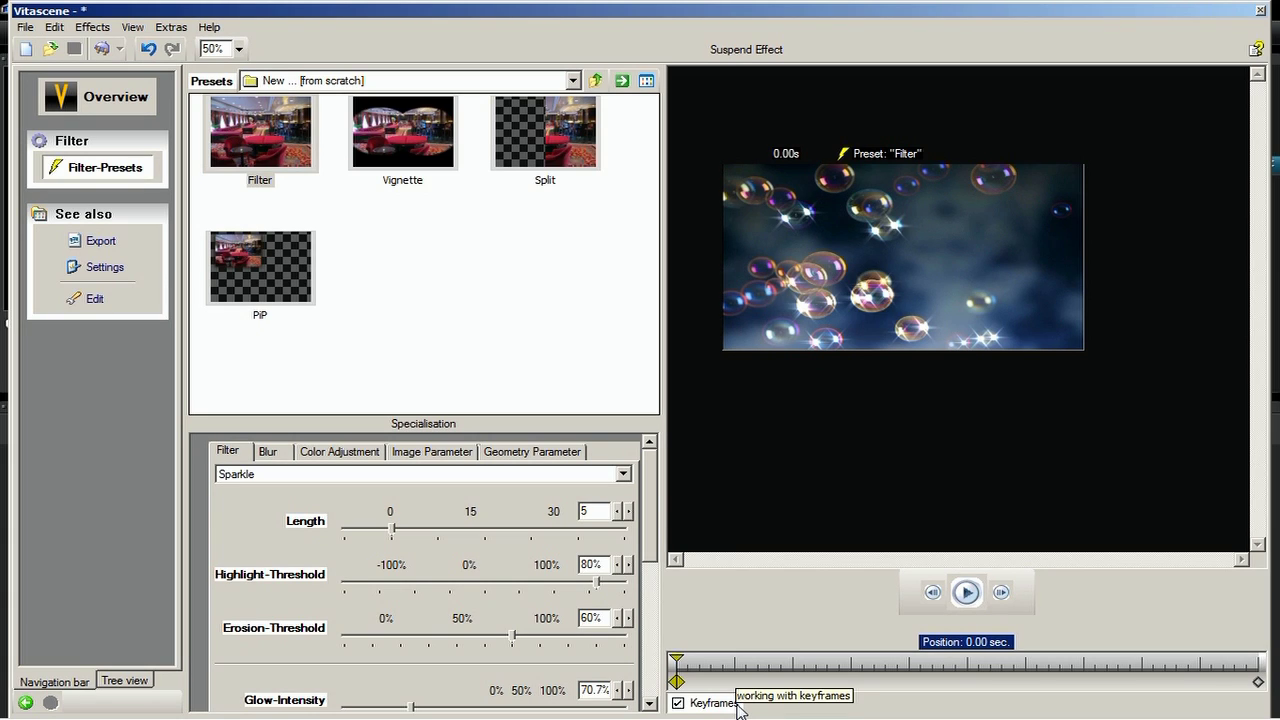
left_click(712, 703)
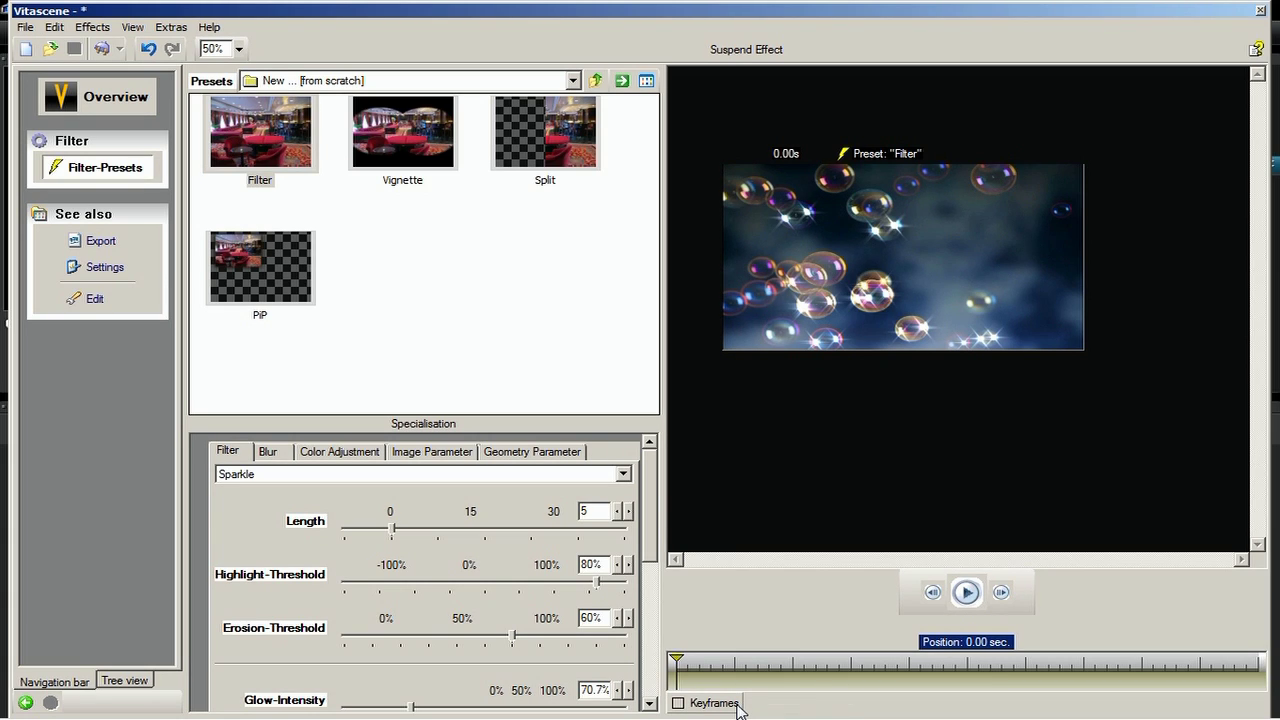
left_click(712, 703)
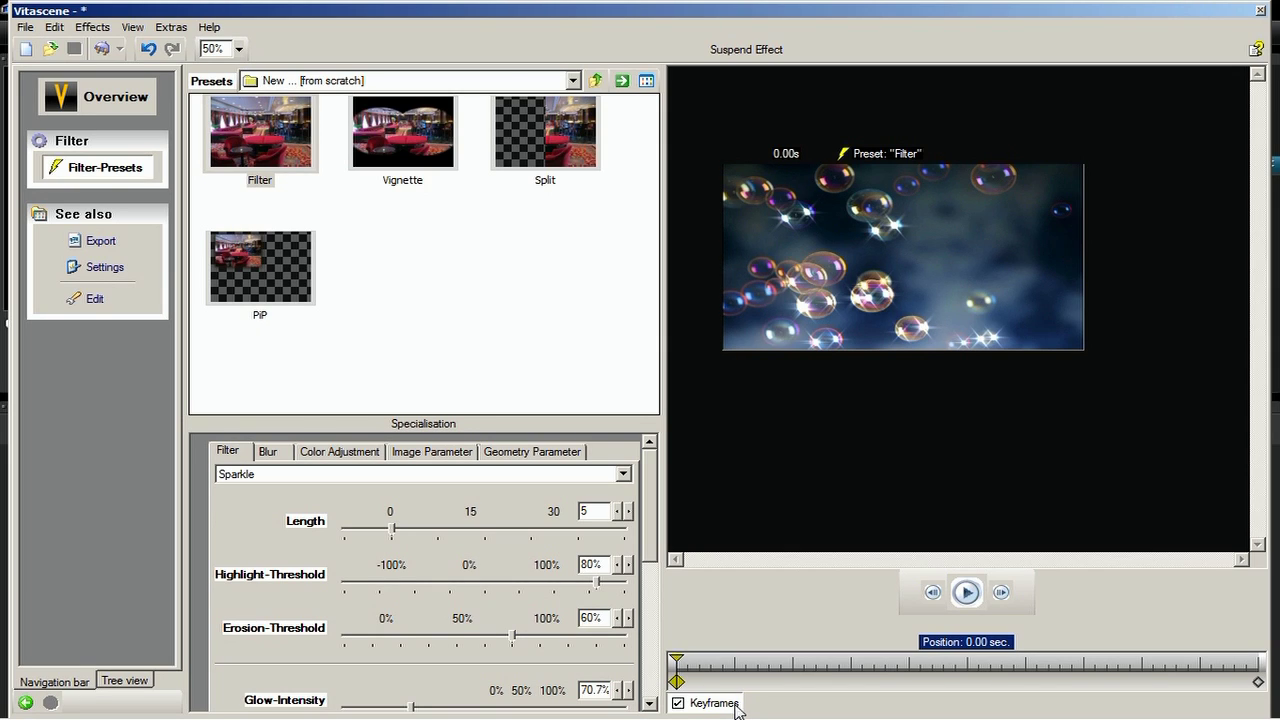
- At 12 seconds on the timeline, set Sparkle's Glow-Intensity to 70% and Spot-Intensity to 0%
left_click_drag(676, 662, 966, 664)
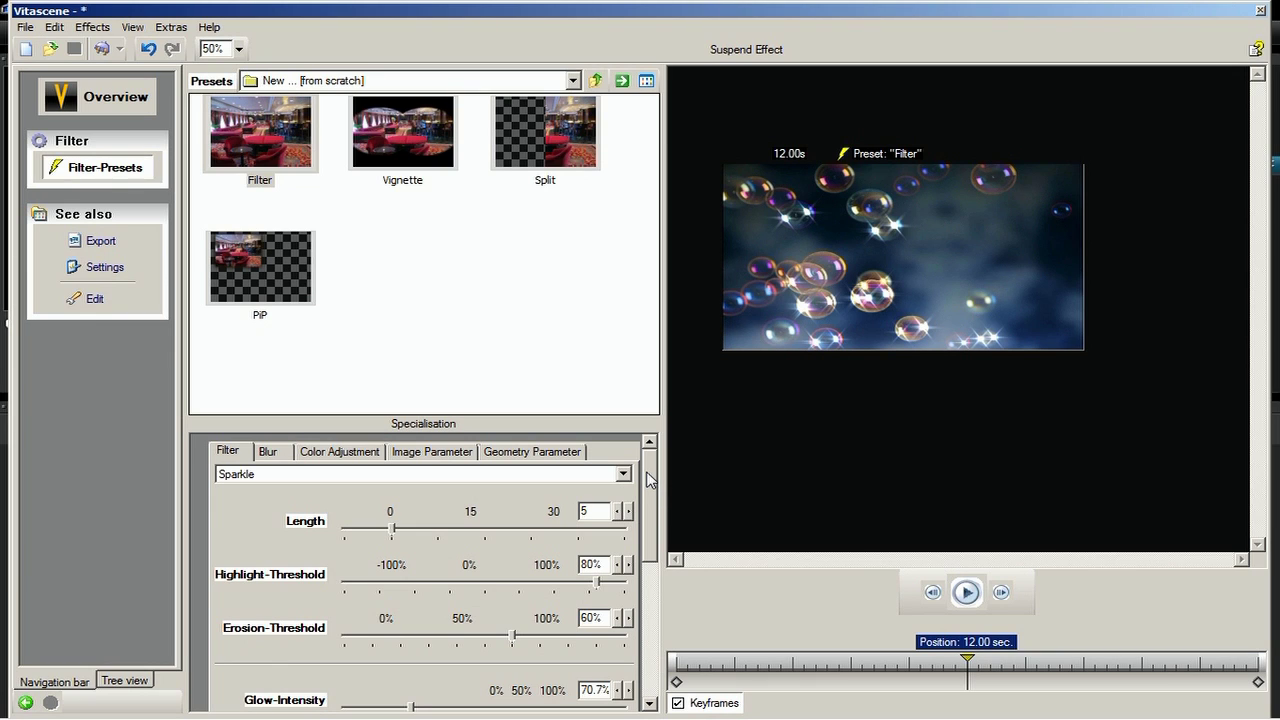
left_click_drag(647, 480, 652, 500)
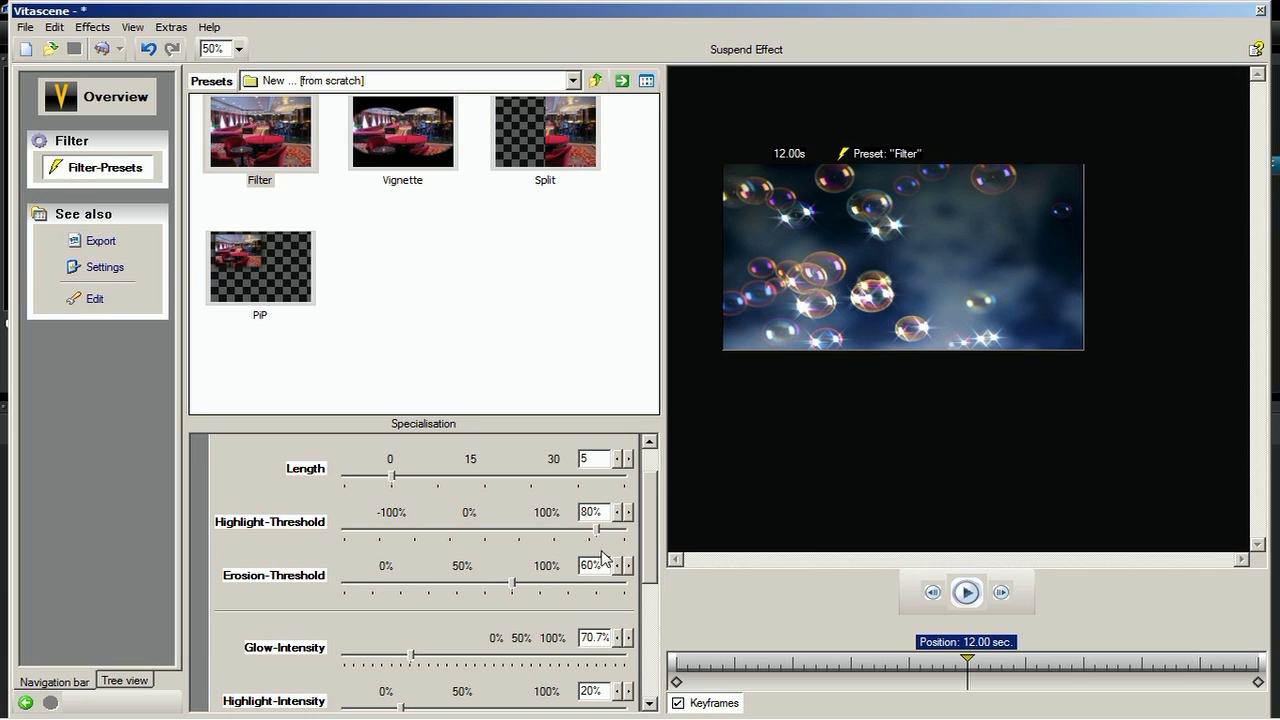
double_click(595, 641)
type("70")
key("Return")
left_click(651, 590)
double_click(592, 490)
type("0")
key("Return")
- Set Sparkle's Orientation to 60% and reduce flicker to 54% at the 12-second keyframe
double_click(592, 616)
type("60")
key("Return")
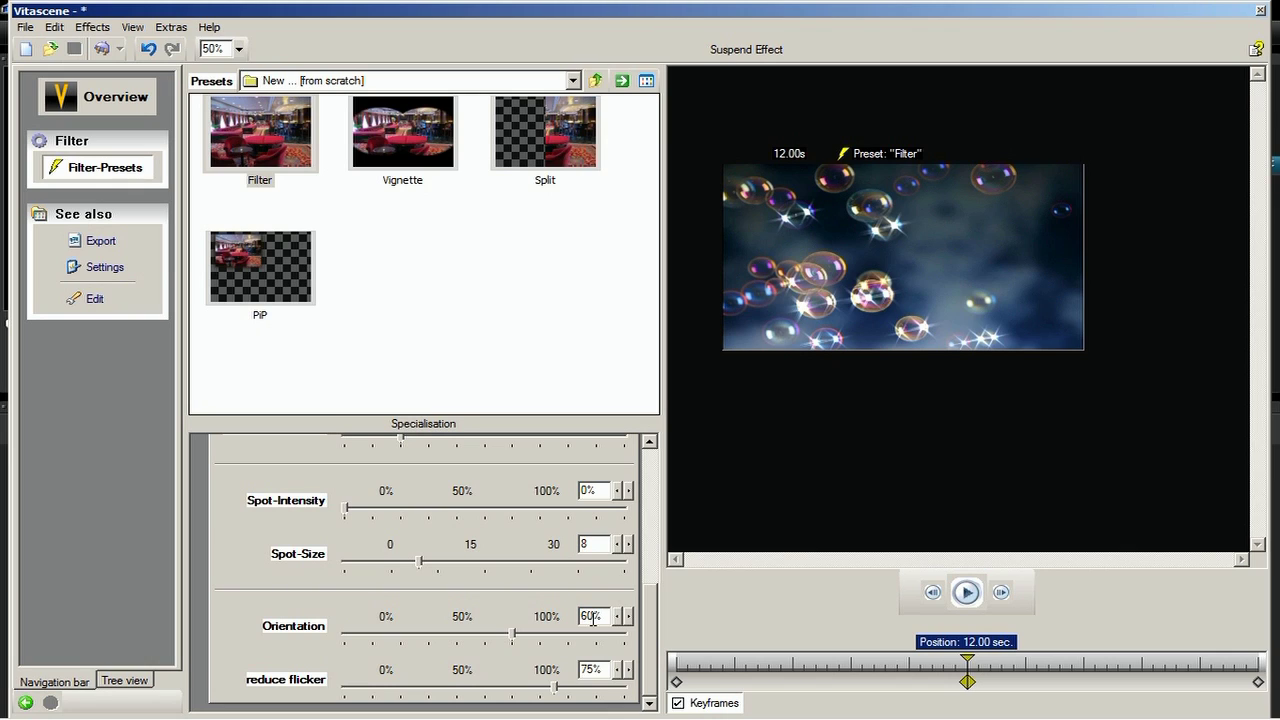
double_click(592, 669)
type("54")
key("Return")
- Play the keyframed Sparkle animation from the first keyframe and stop it before the middle keyframe
left_click(676, 681)
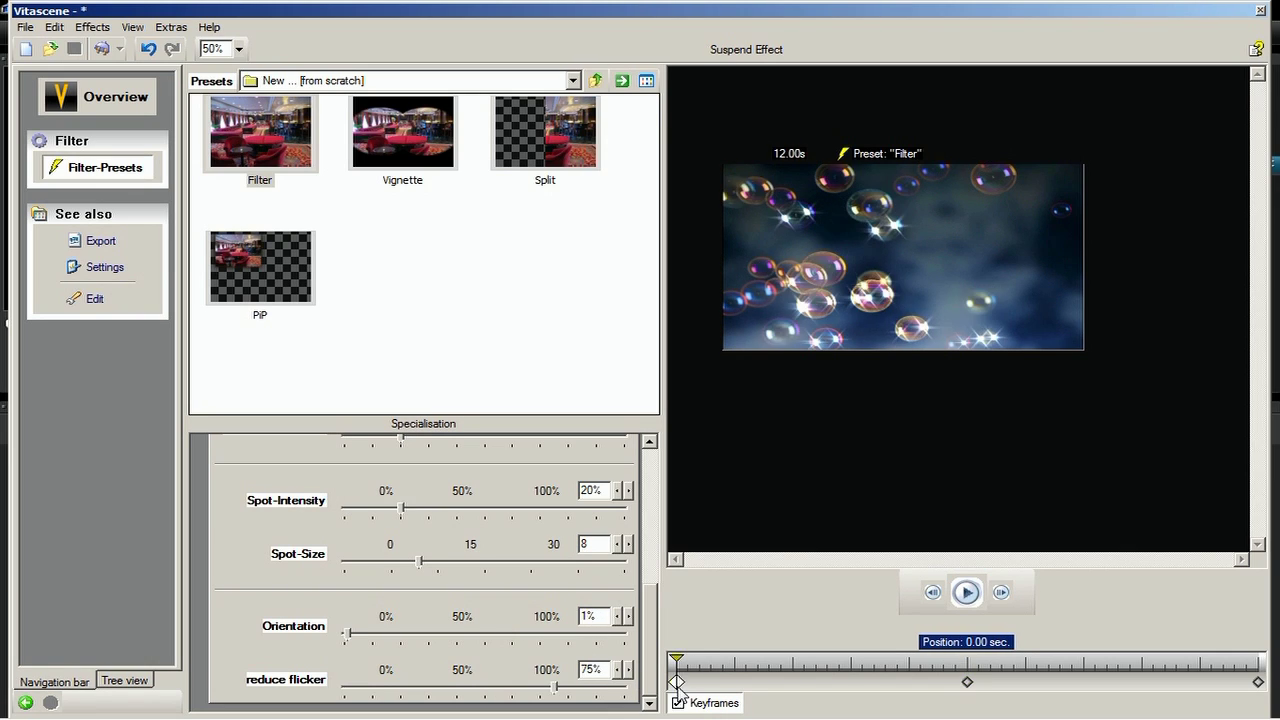
left_click(966, 593)
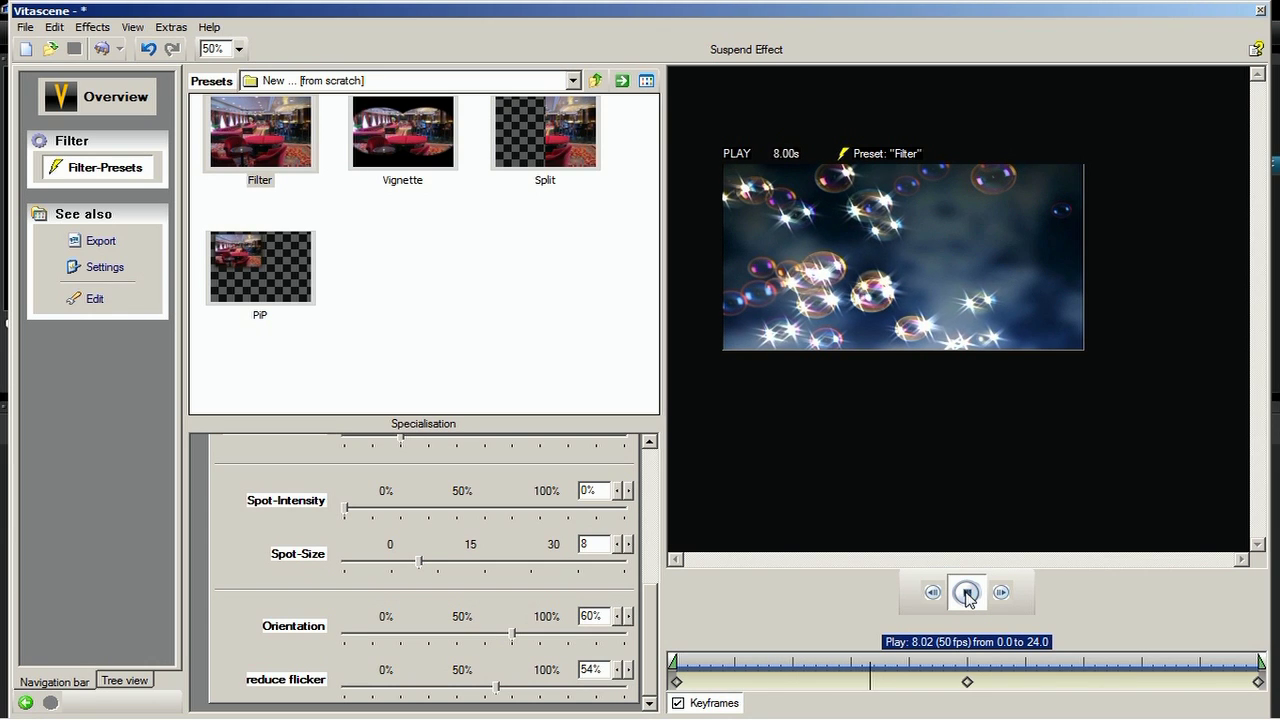
left_click(966, 593)
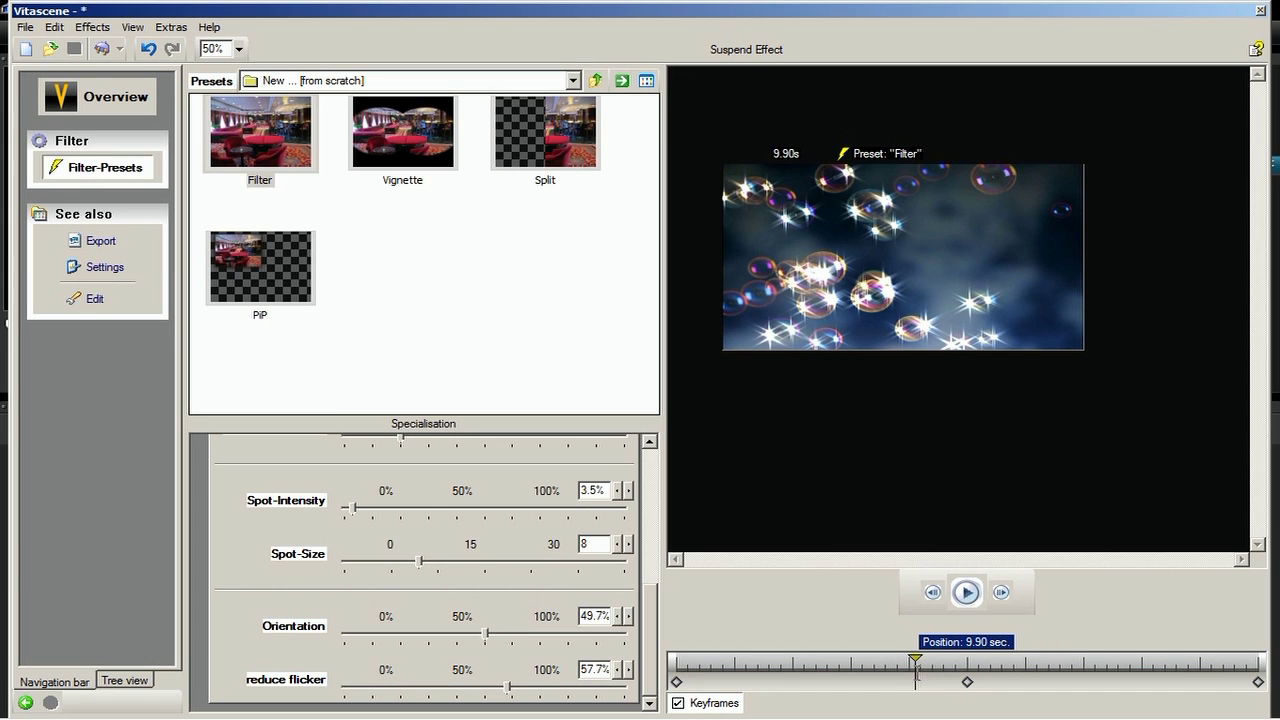
- At 18 seconds on the timeline, set Sparkle's Length to 25 and Erosion-Threshold to 91%
left_click_drag(913, 663, 1111, 663)
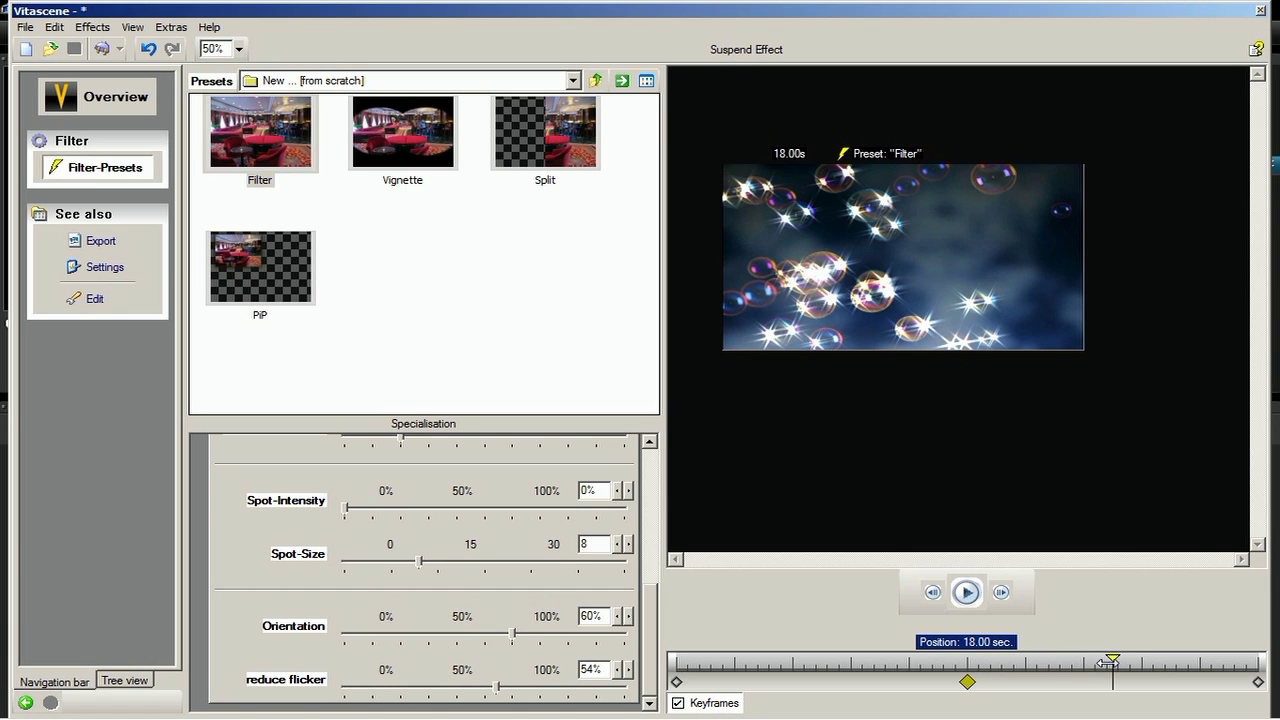
scroll(660, 492, "up", 10)
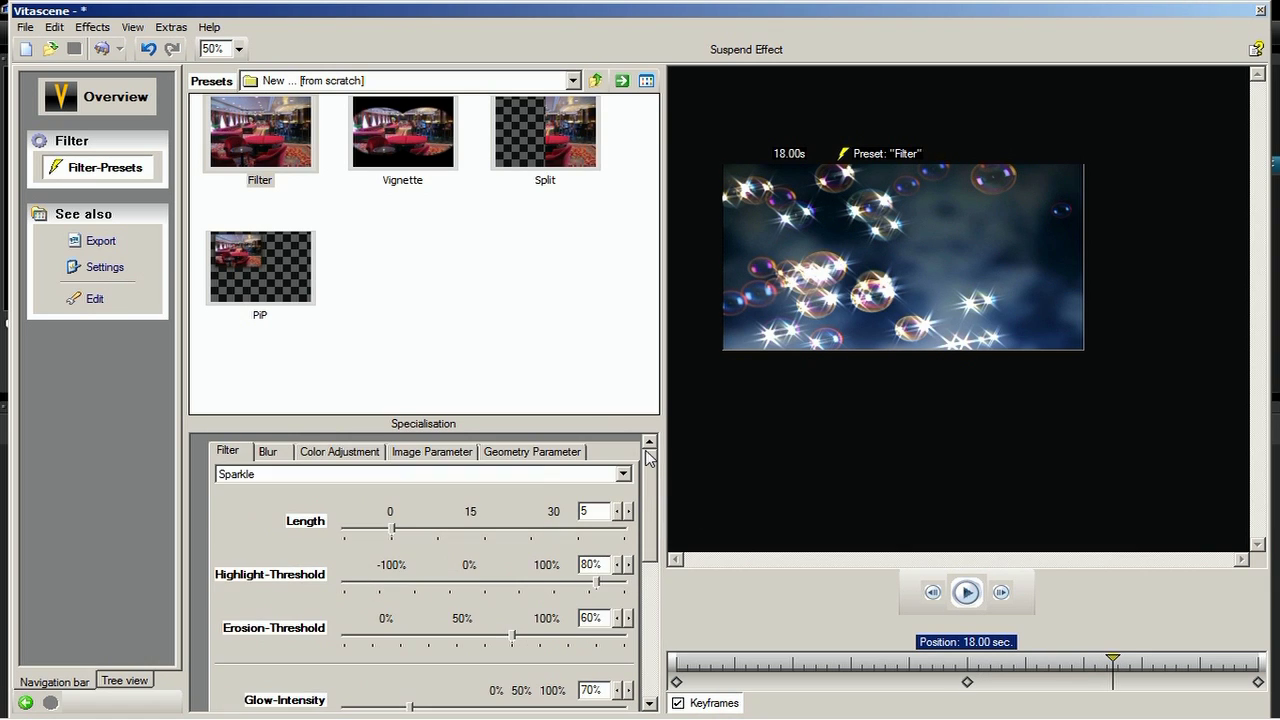
type("25")
key("Return")
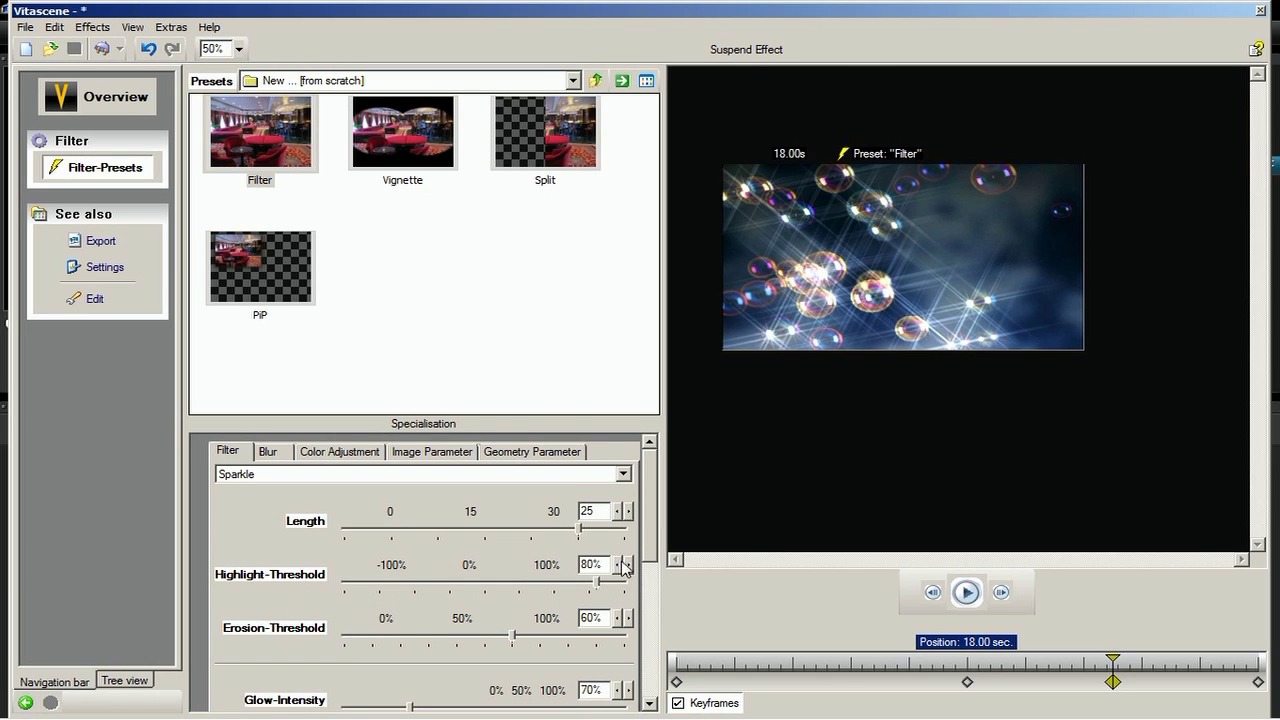
double_click(595, 620)
type("91")
key("Return")
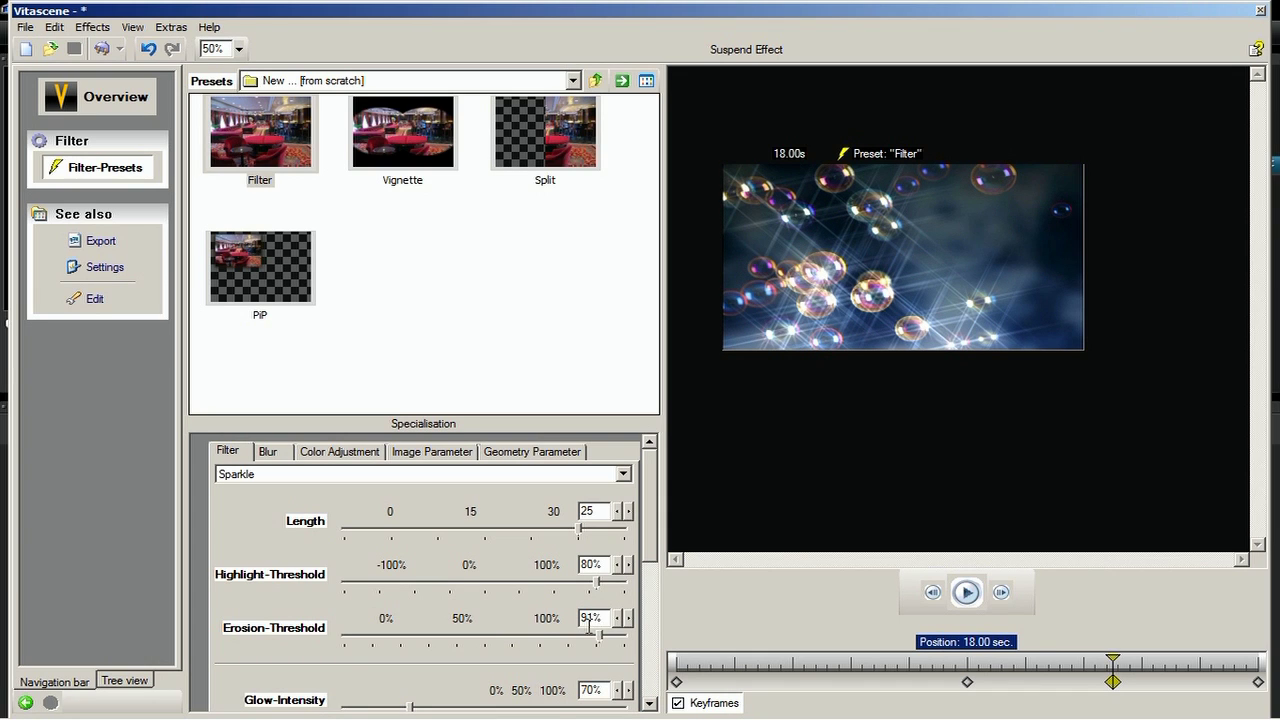
- Set Sparkle's Orientation to 80% and reduce flicker to 30% at the 18-second keyframe
scroll(650, 543, "down", 5)
scroll(628, 596, "down", 5)
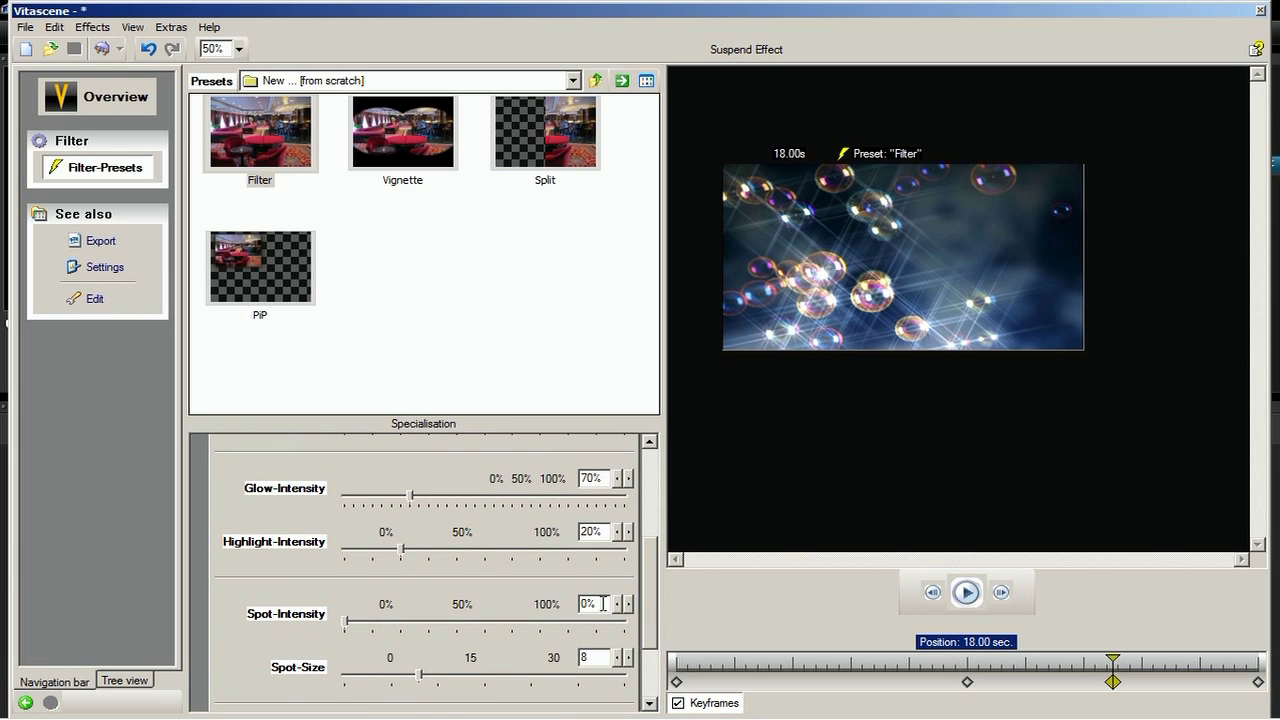
scroll(655, 630, "down", 5)
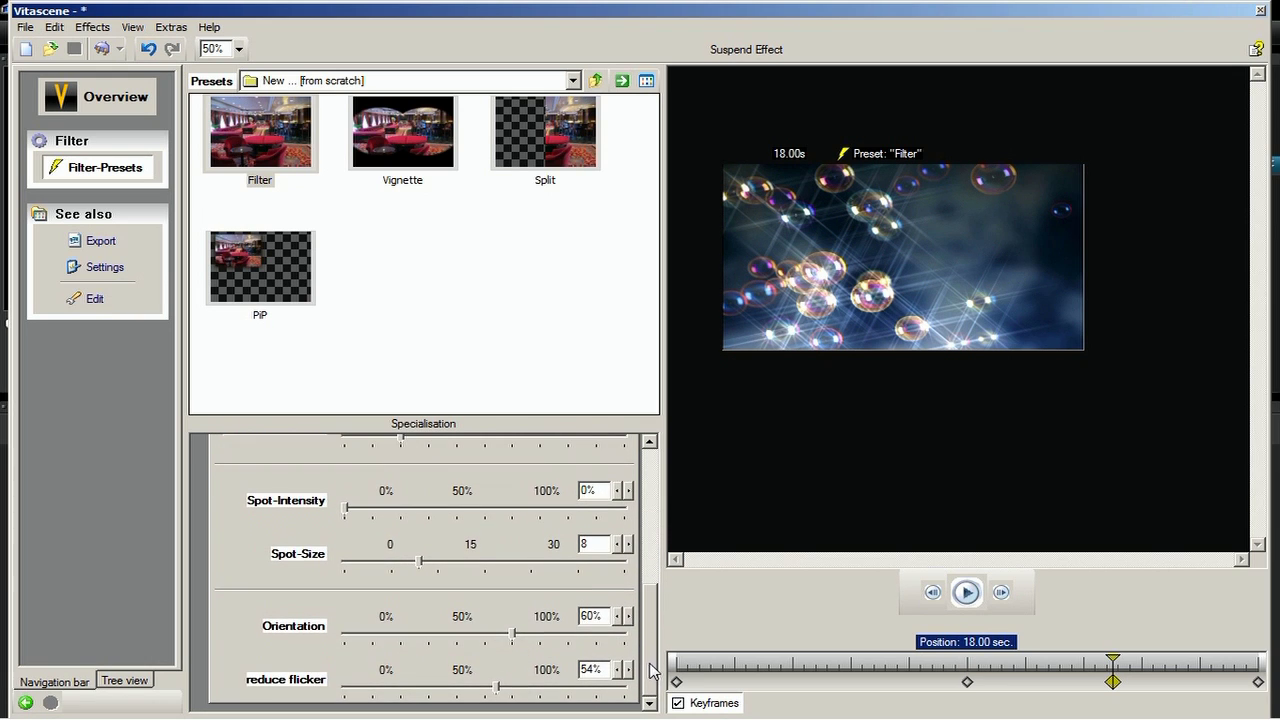
double_click(592, 616)
type("80")
key("Return")
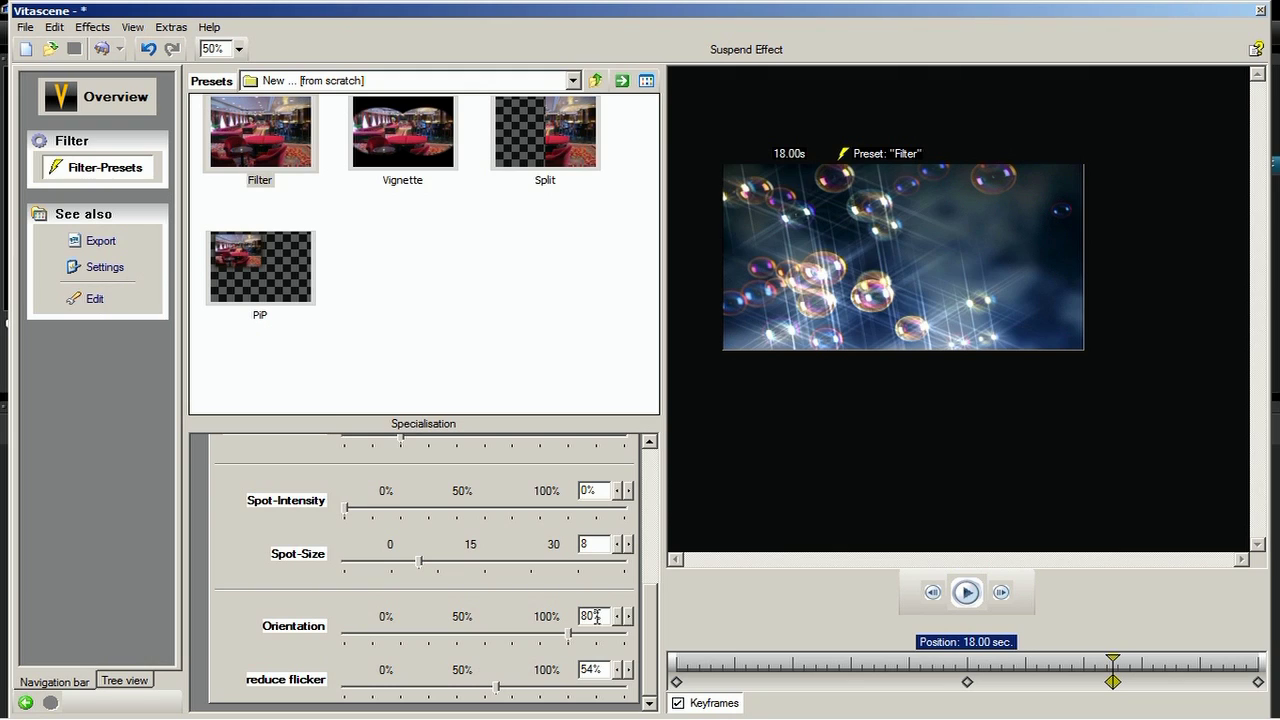
double_click(592, 669)
type("30")
key("Return")
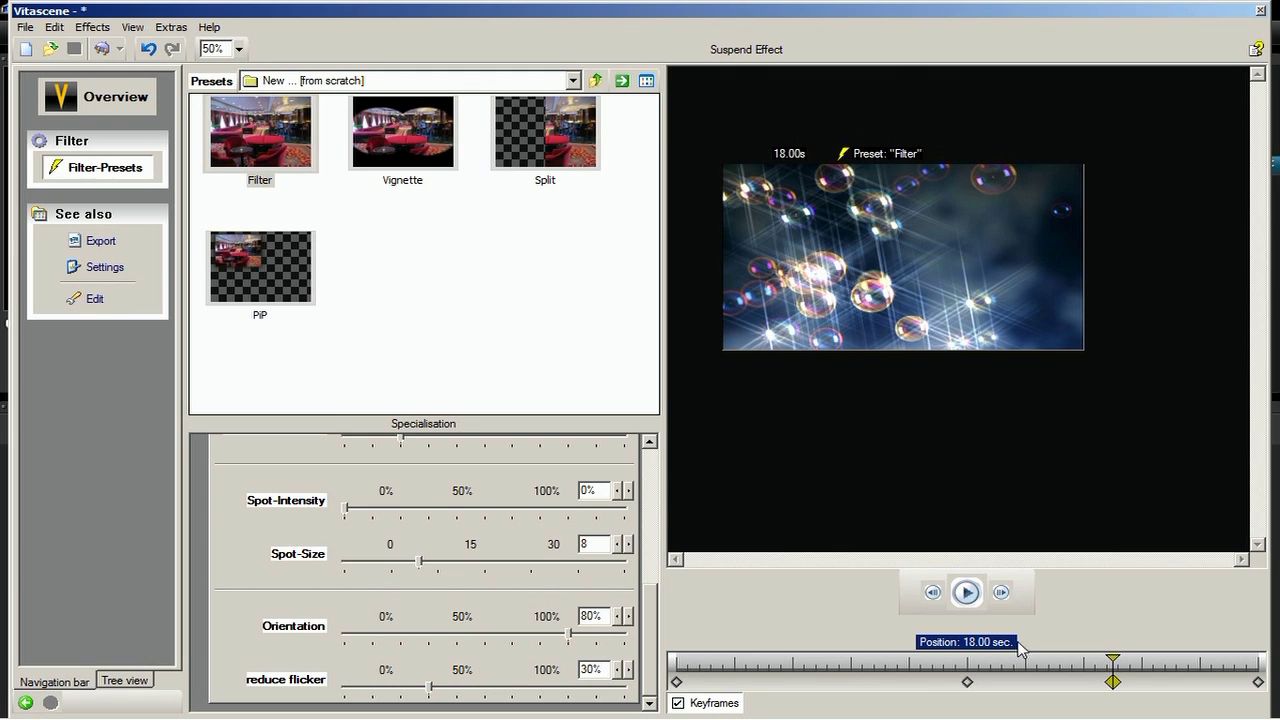
- At the final keyframe (24 seconds), set Sparkle's Length to 20 and Highlight-Threshold to 20%
left_click(1258, 681)
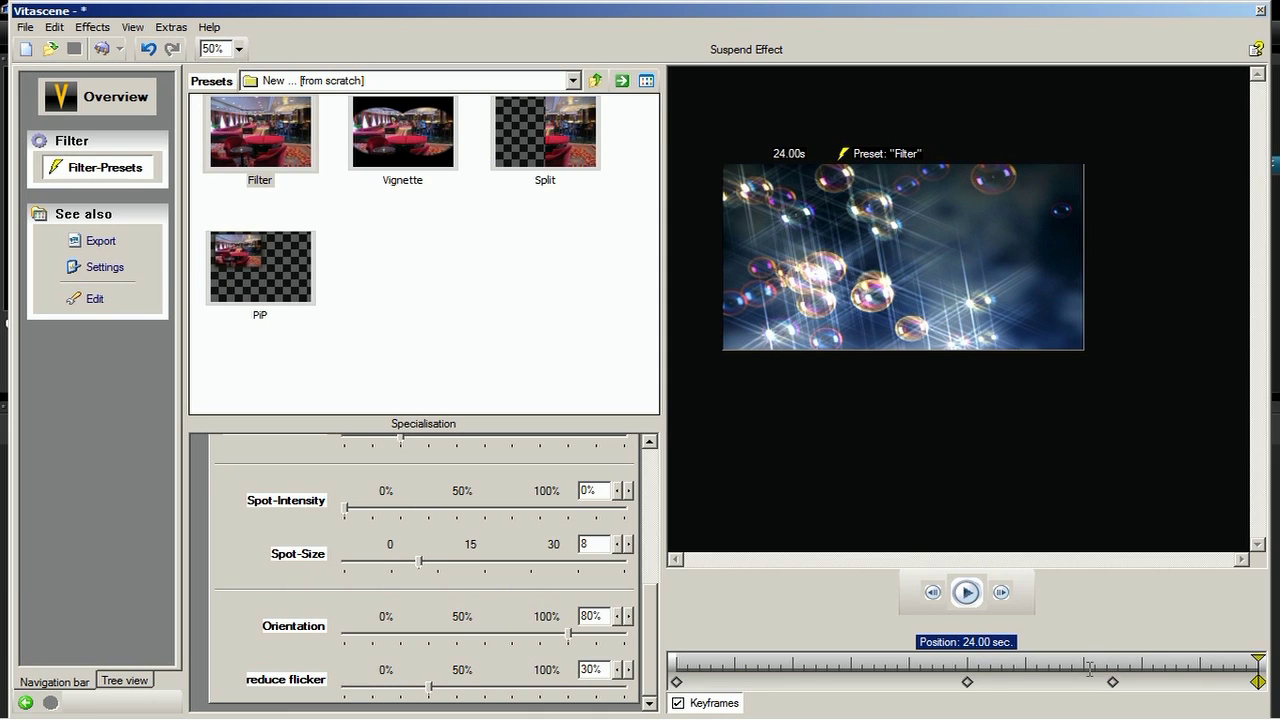
scroll(654, 528, "up", 5)
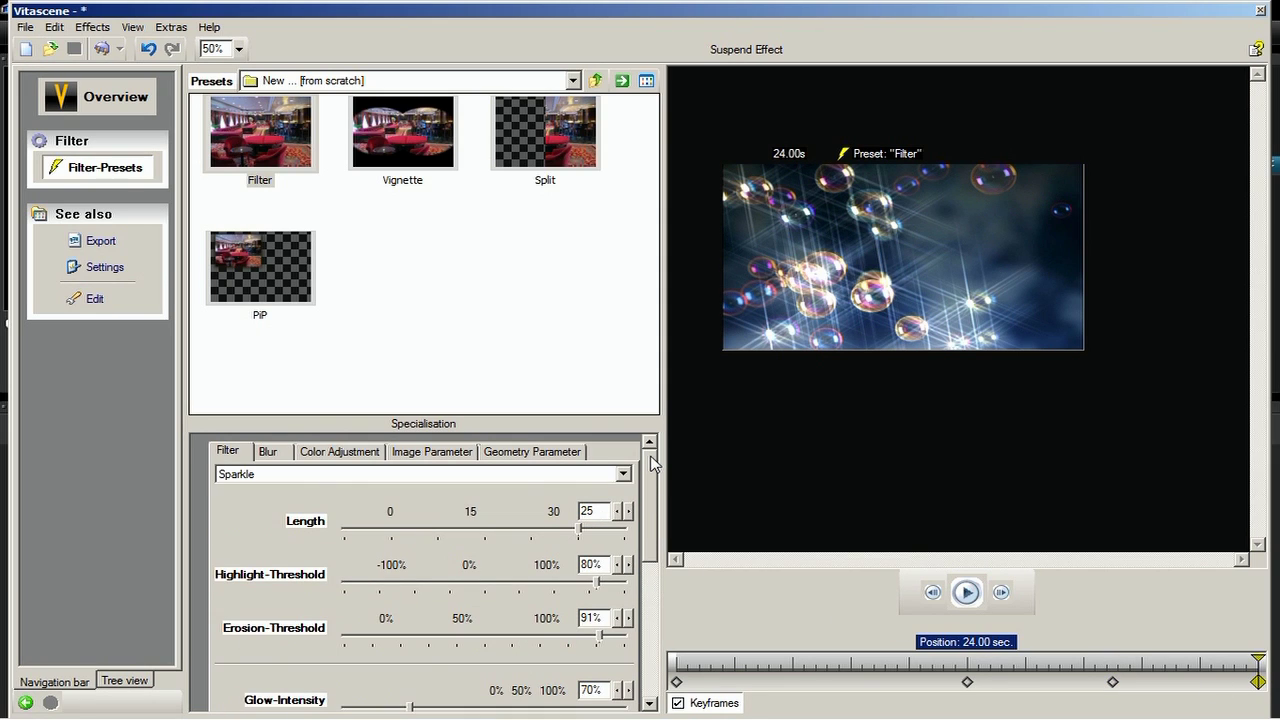
double_click(606, 512)
type("20")
double_click(591, 564)
type("20")
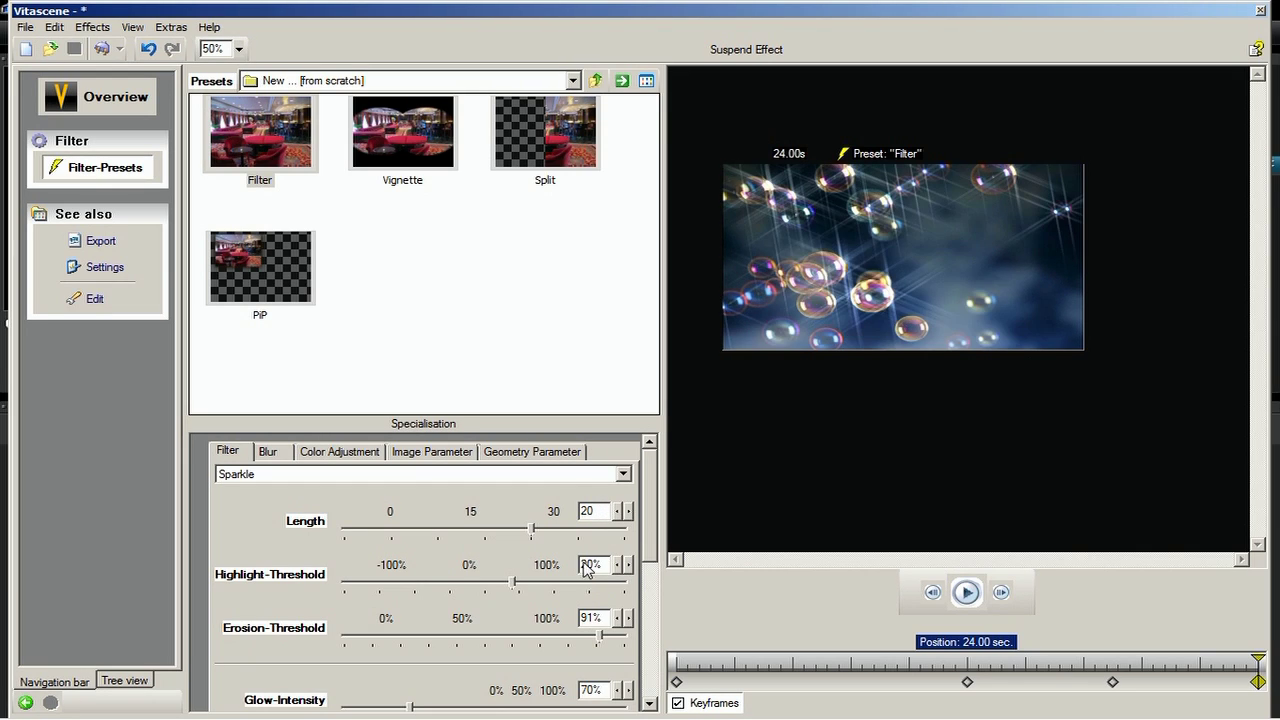
- Set Sparkle's Erosion-Threshold to 13% and Glow-Intensity to 30% at the final keyframe
double_click(591, 617)
type("13")
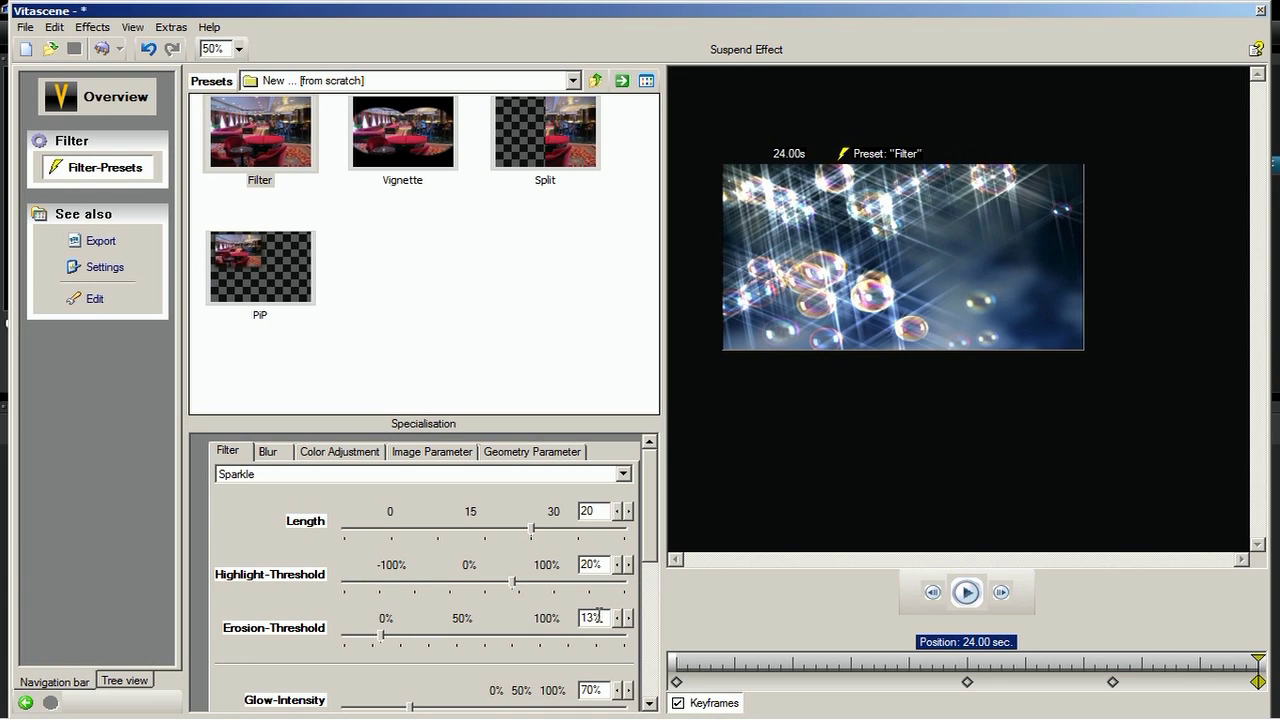
double_click(591, 690)
type("30")
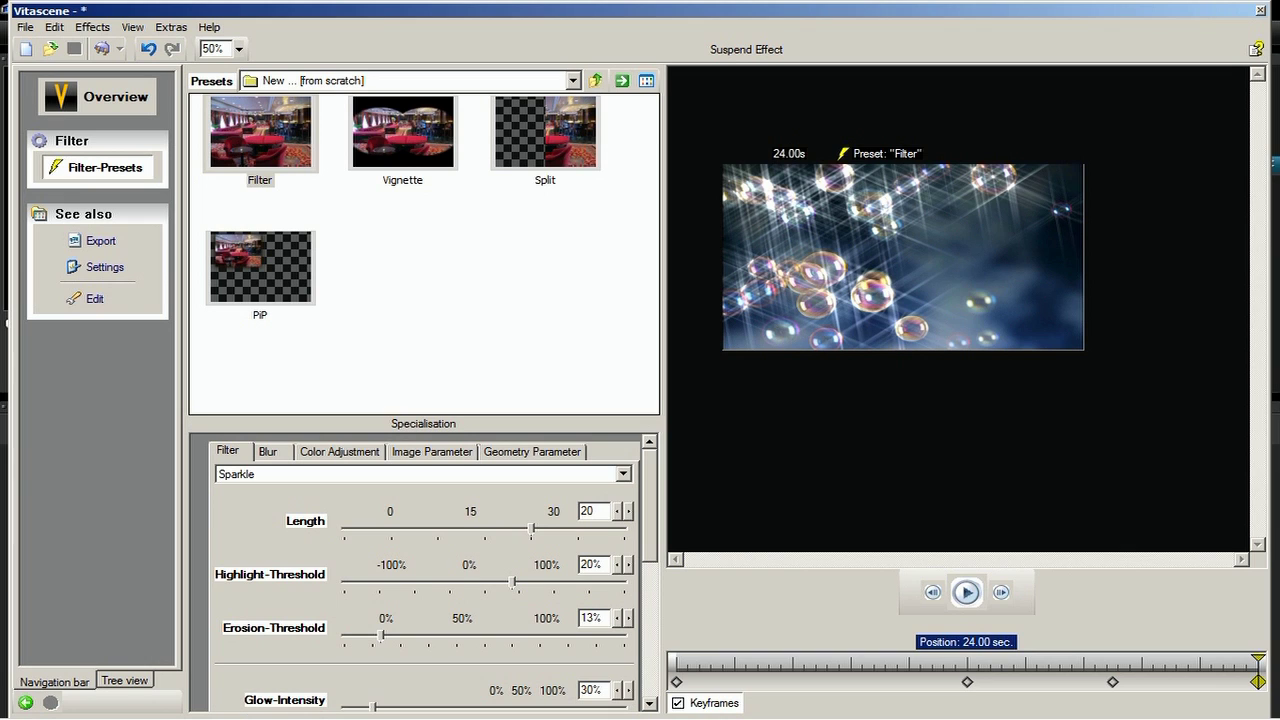
- Set Sparkle's Orientation to 90% and reduce flicker to 20% at the final keyframe
left_click_drag(646, 532, 650, 600)
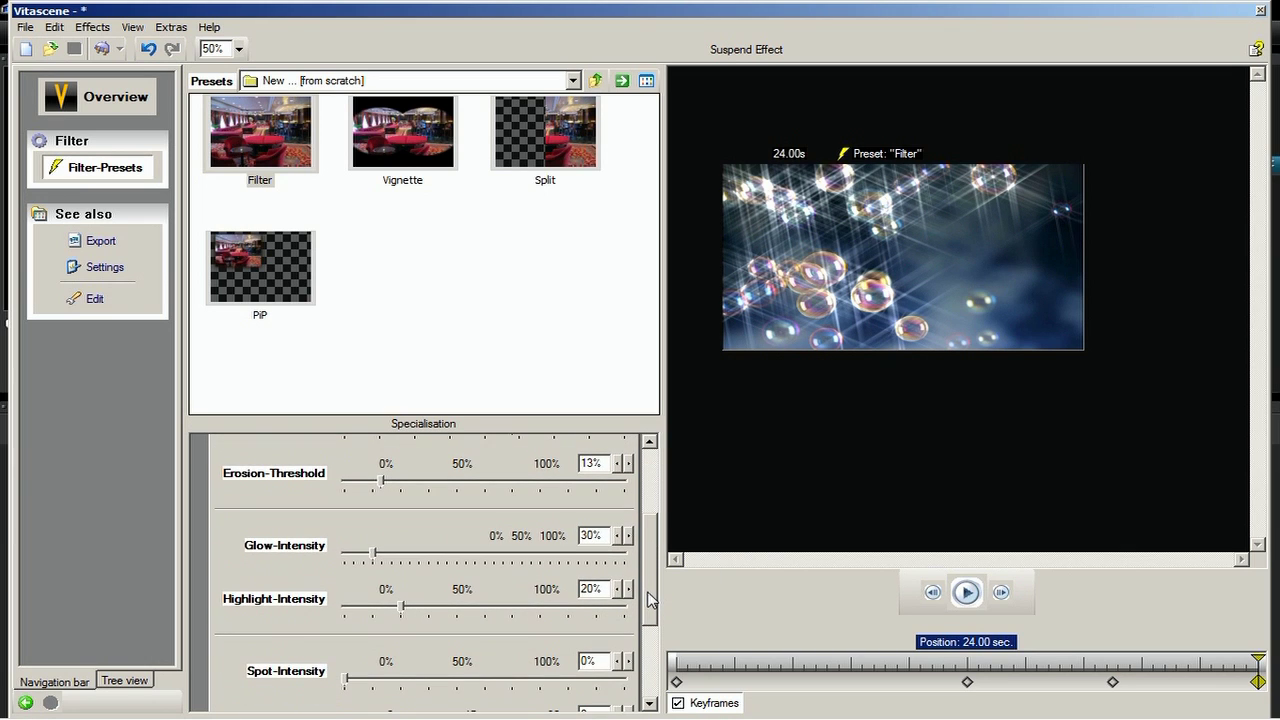
scroll(650, 622, "down", 1)
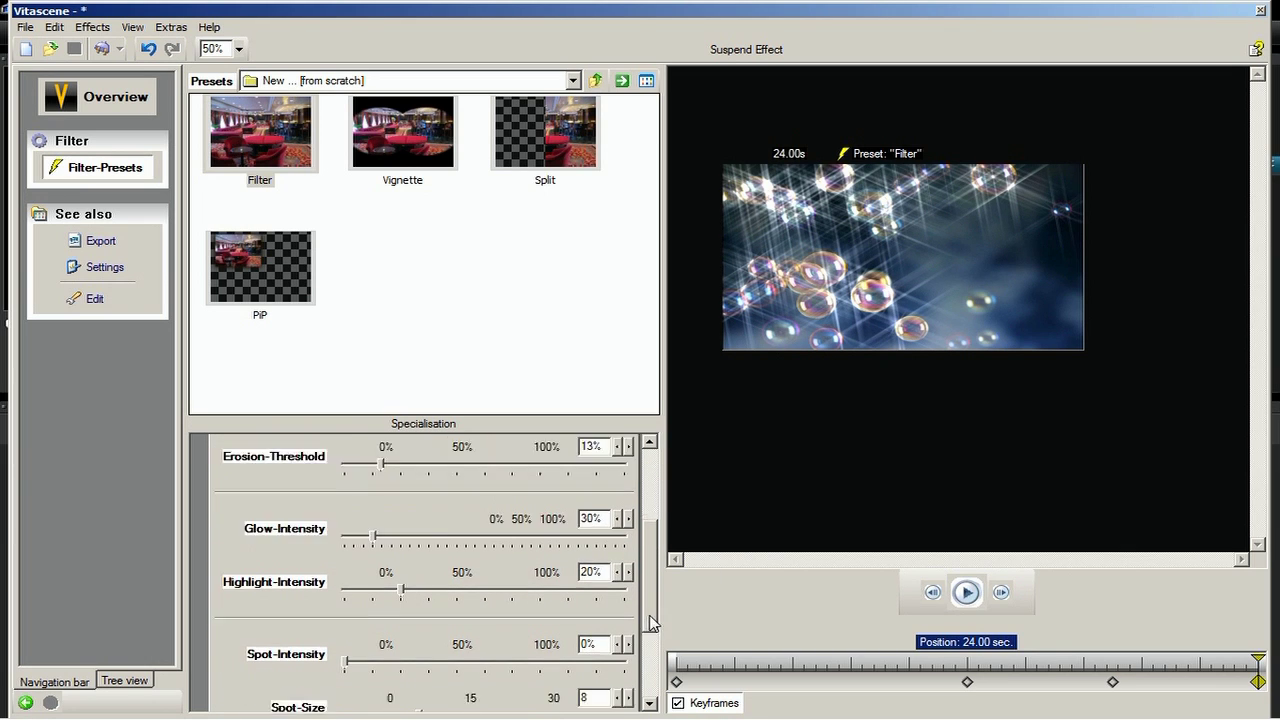
scroll(650, 622, "down", 6)
double_click(597, 624)
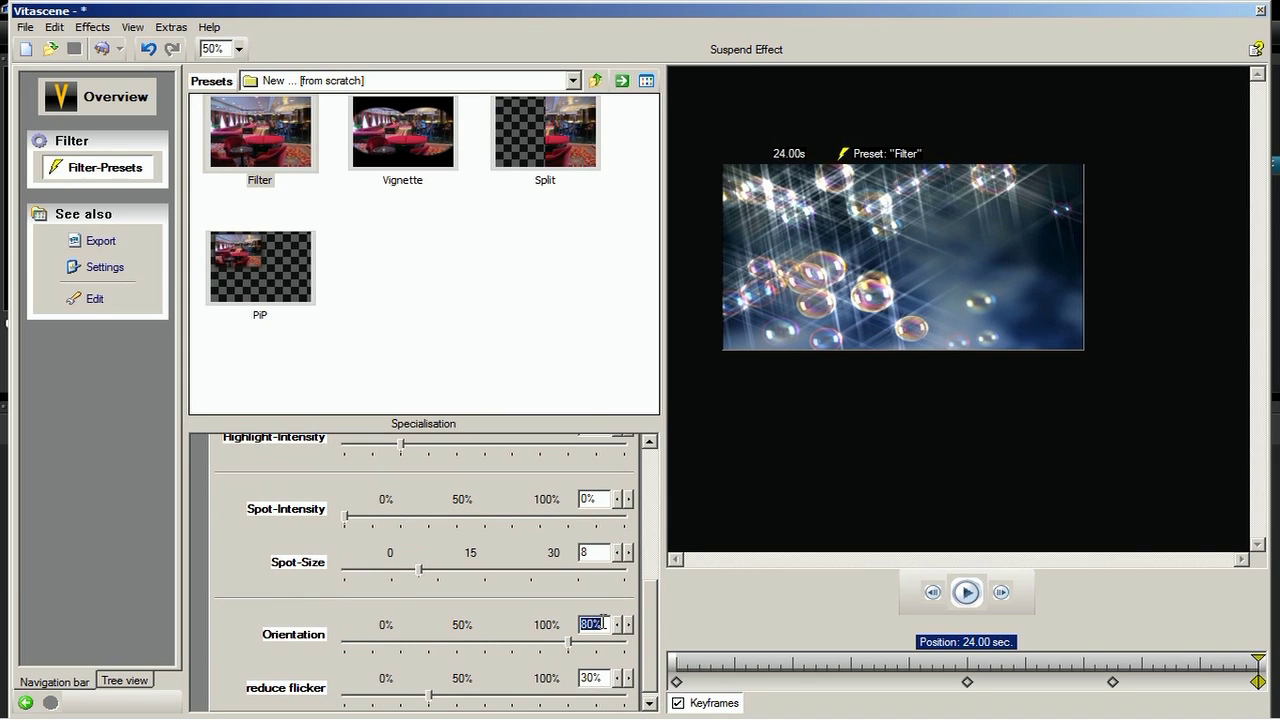
type("90")
double_click(601, 677)
type("20")
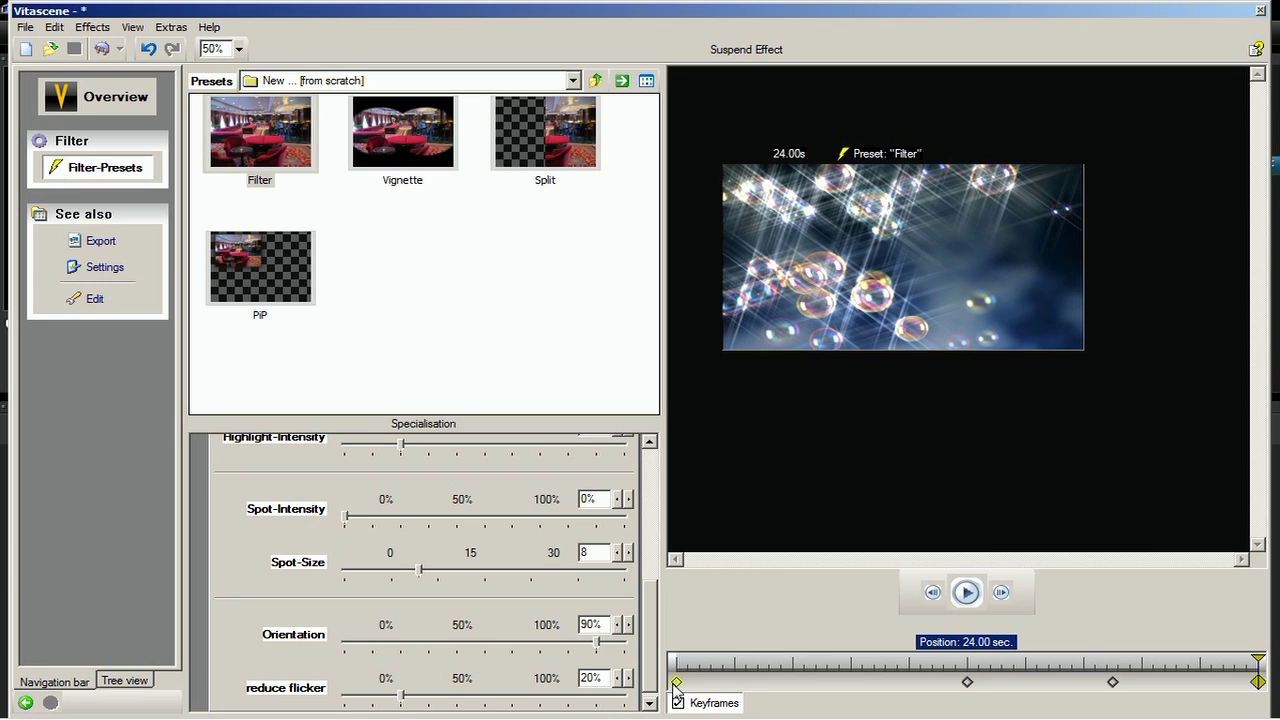
- Play the full Sparkle animation from the first keyframe and stop the playback
left_click(676, 681)
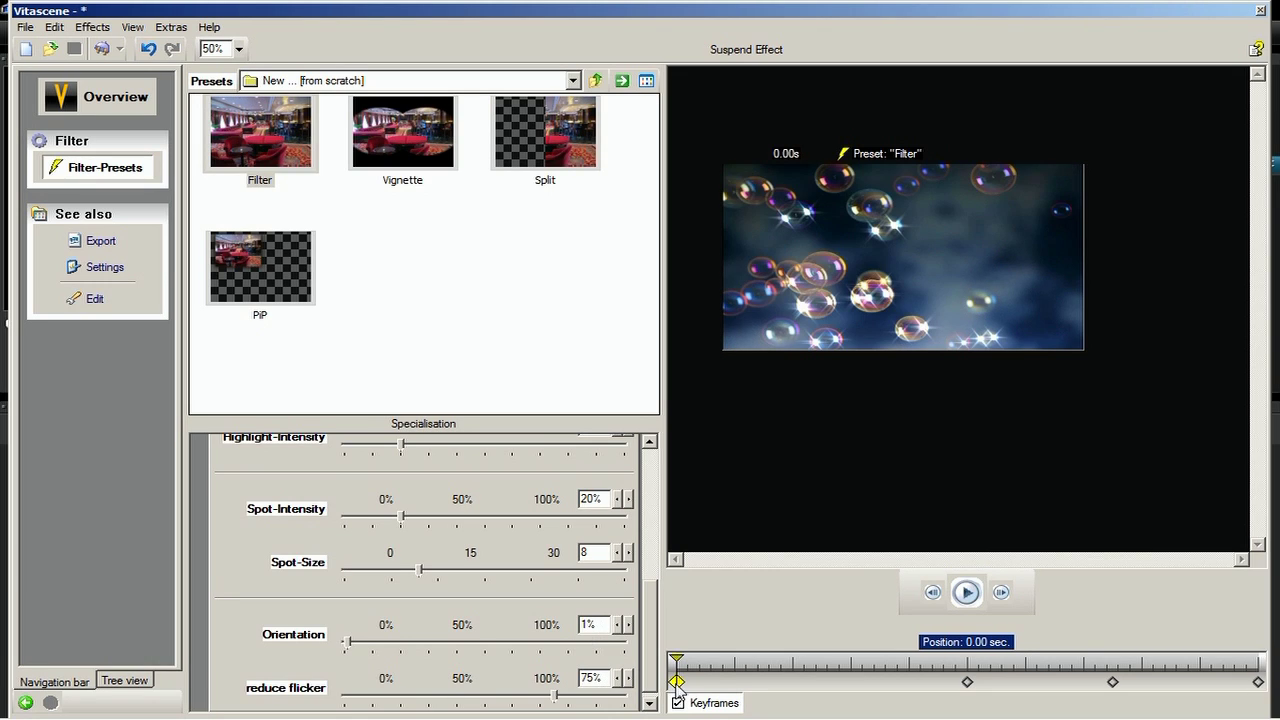
left_click(964, 594)
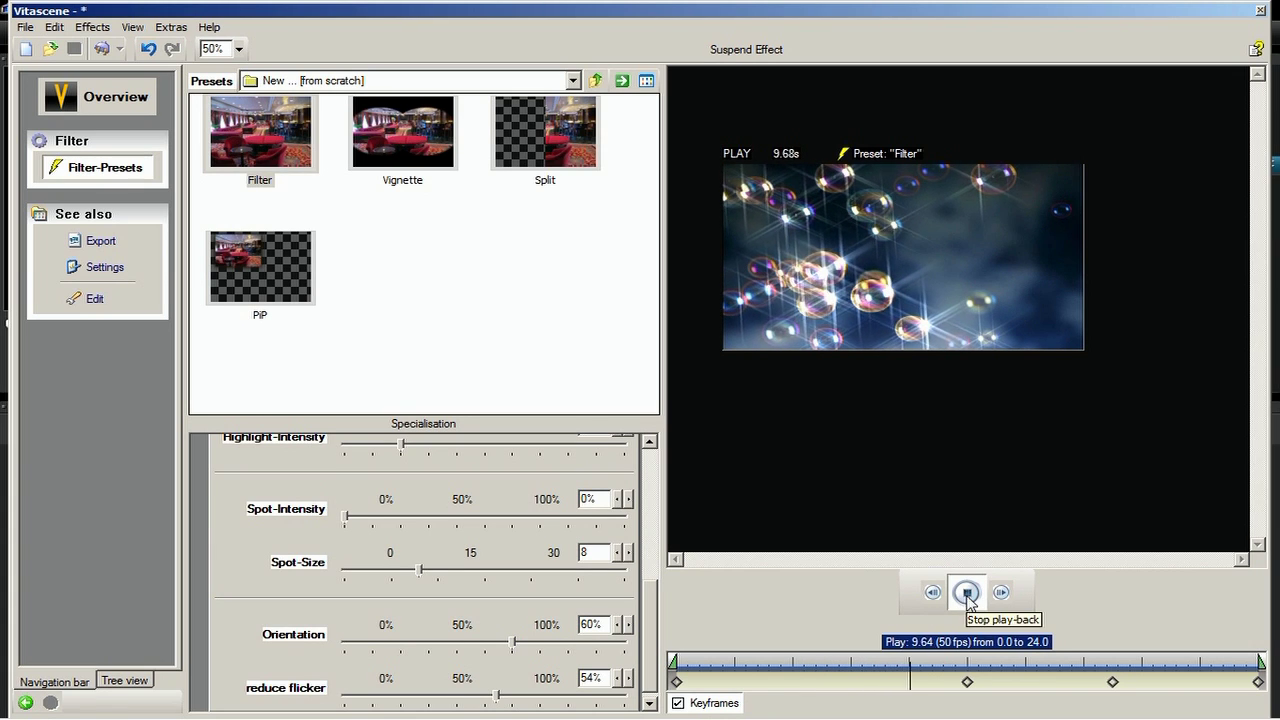
left_click(957, 599)
- Try moving the 18-second keyframe to 18.72 seconds and deleting it, and undo both changes
mouse_move(1110, 682)
left_mouse_down()
mouse_move(1070, 688)
mouse_move(1134, 690)
left_mouse_up()
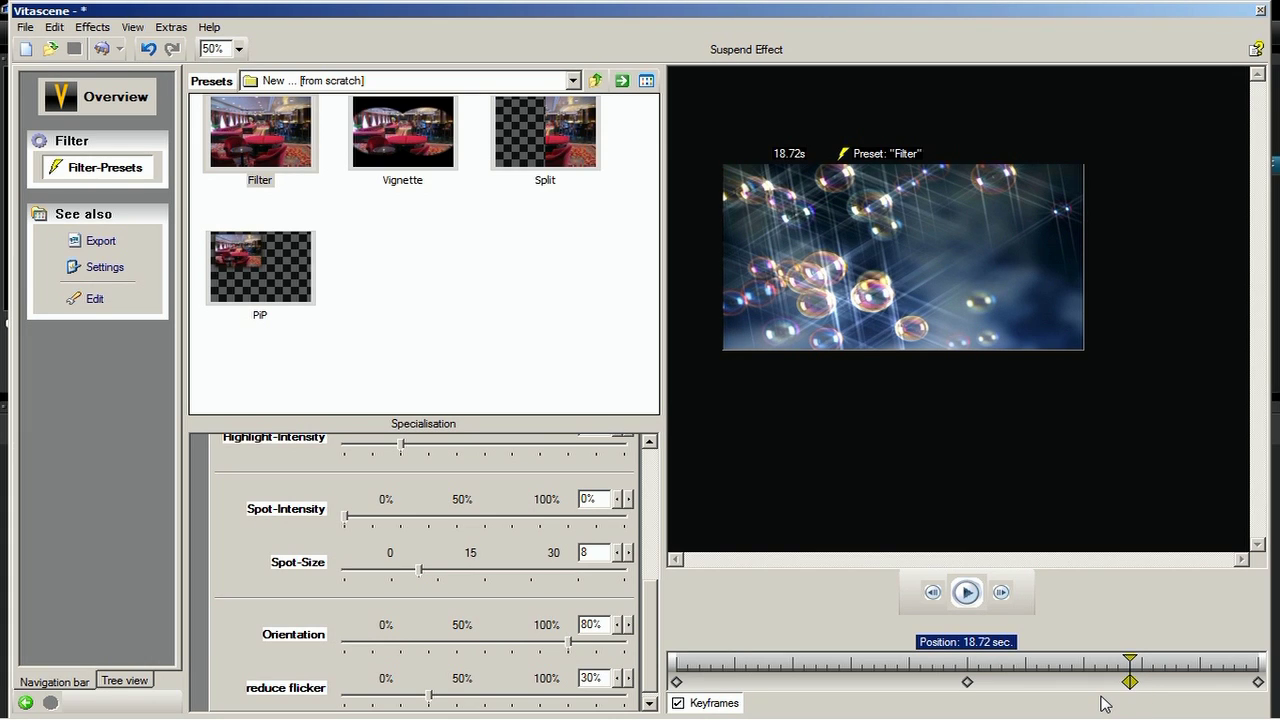
key("Delete")
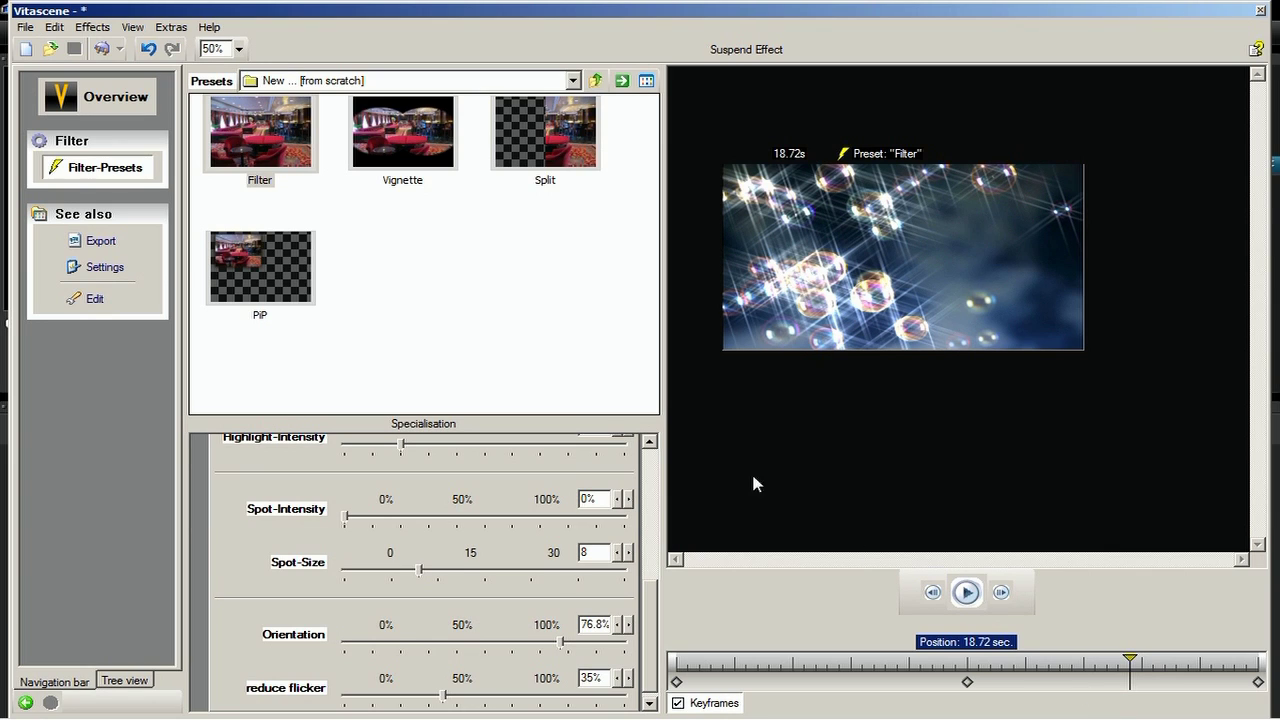
left_click(148, 49)
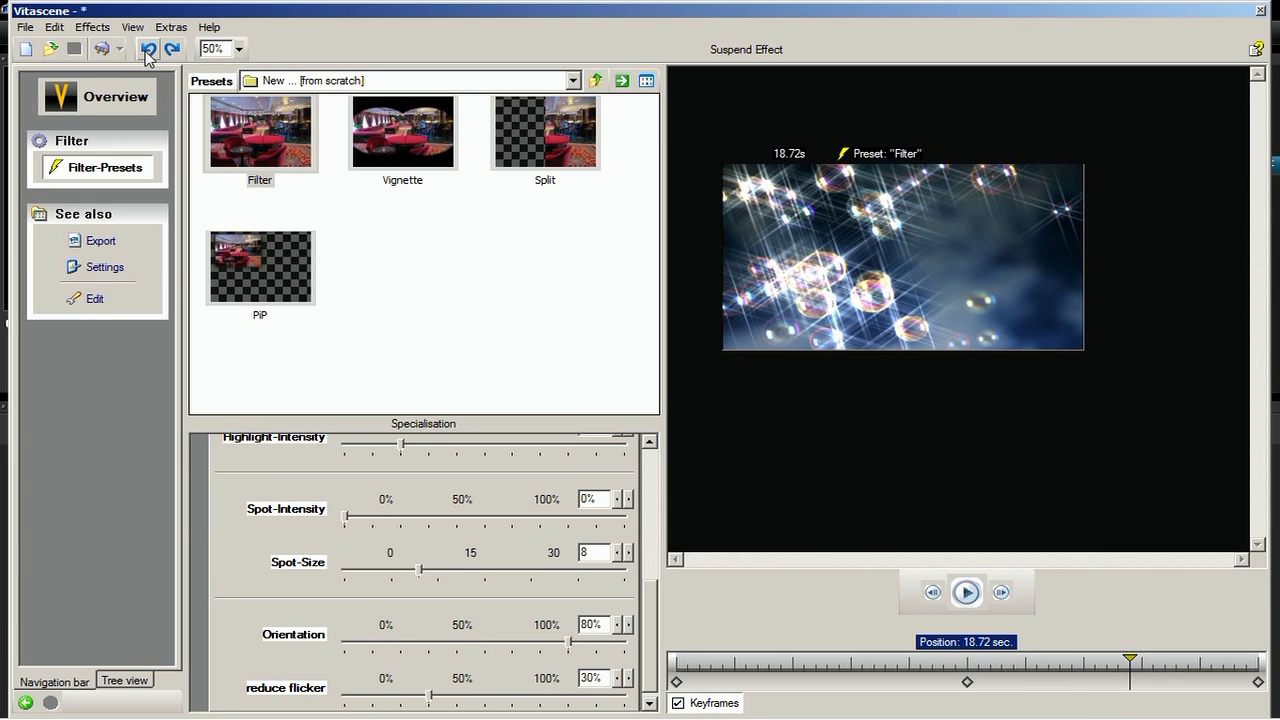
left_click(148, 49)
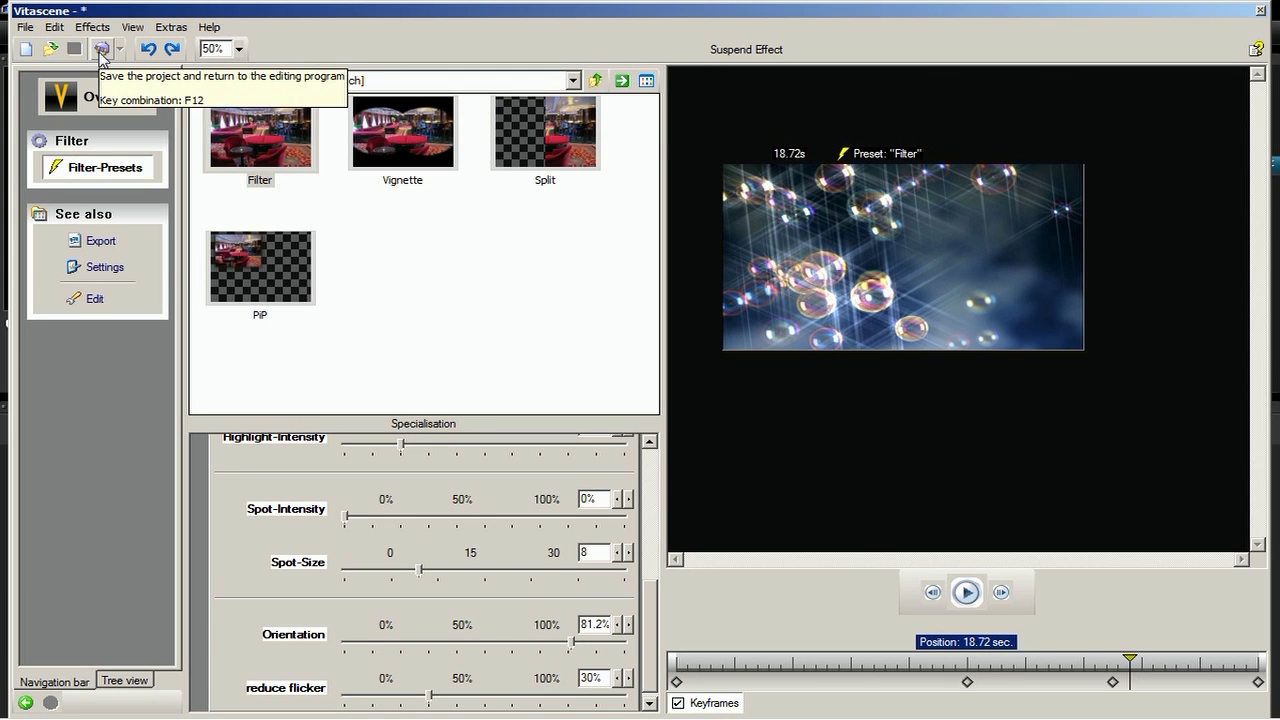
- Save the Vitascene project and return to VideoStudio, and add the title "The Sparkling Effect" over the bubble photo
left_click(101, 49)
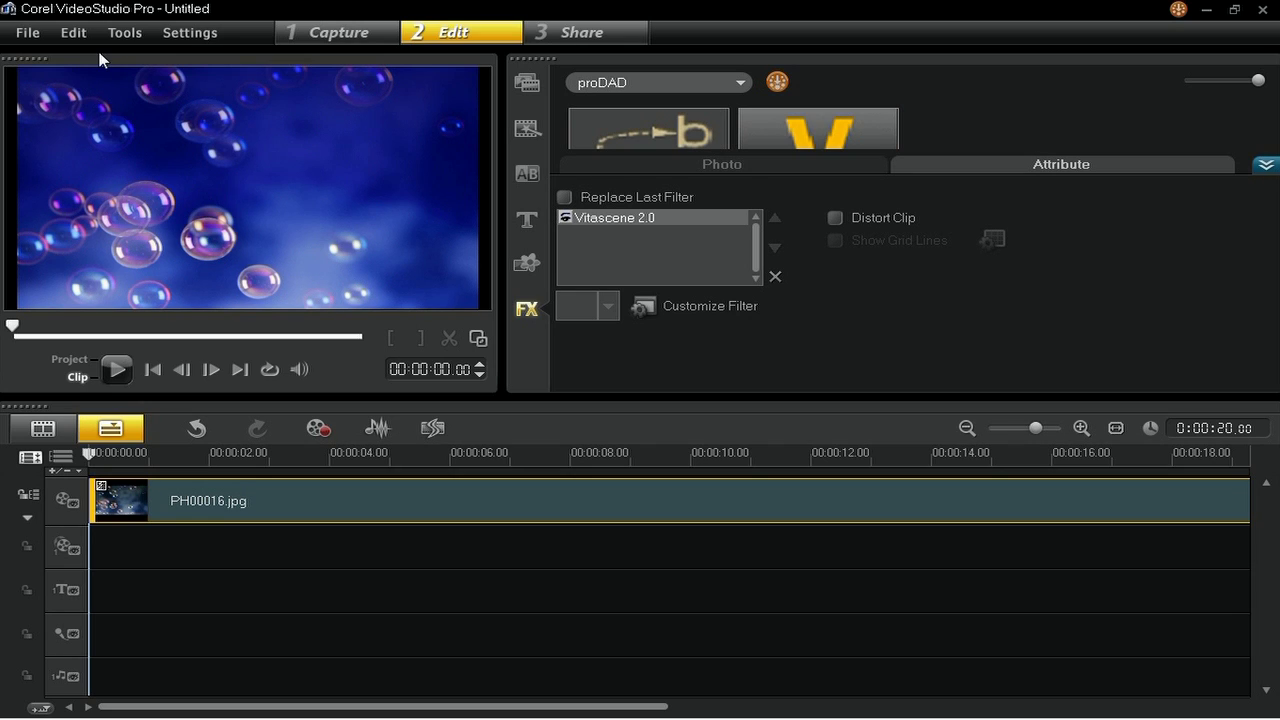
left_click(525, 225)
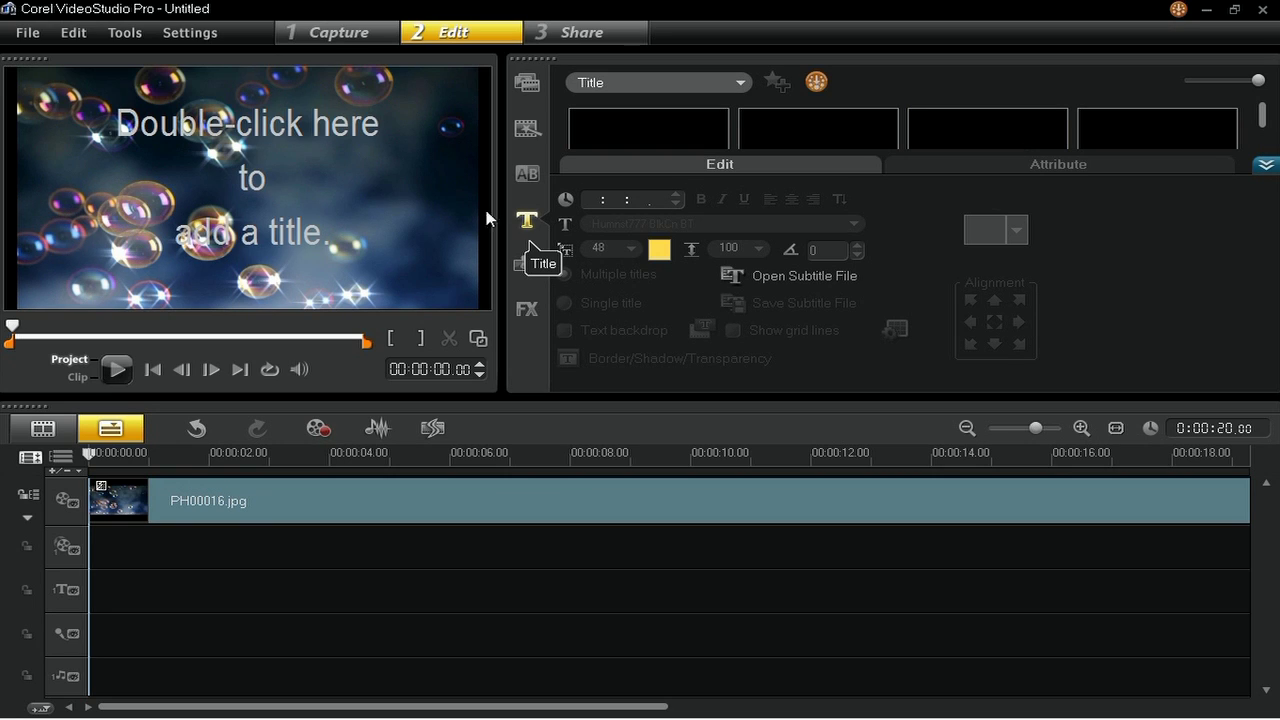
double_click(273, 155)
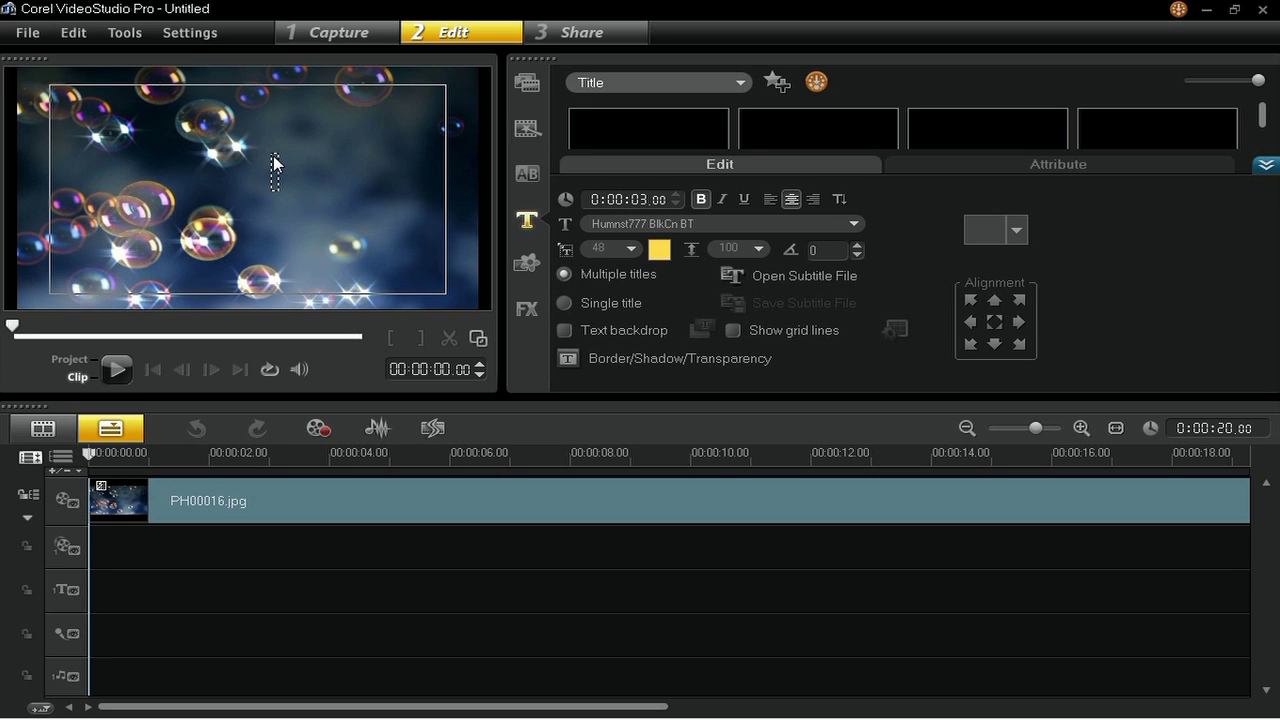
type("The Sparkling")
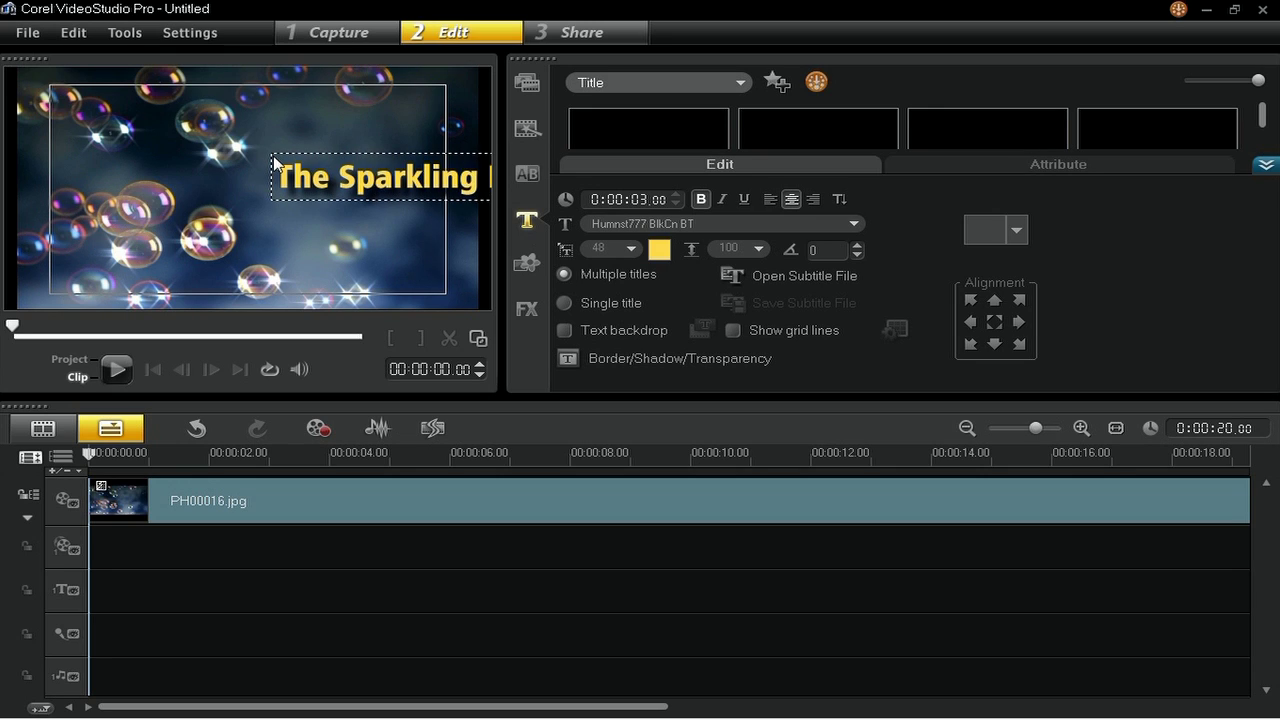
left_click(198, 129)
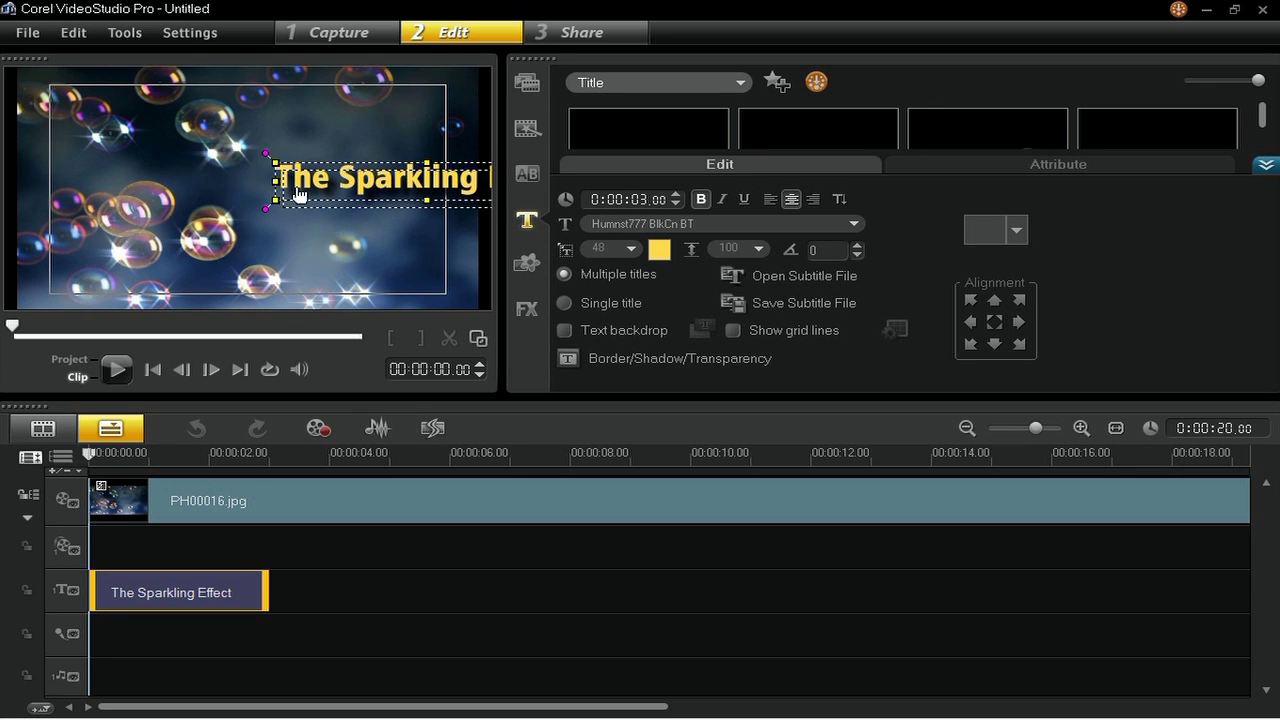
- Set the duration of the title clip to 20 seconds
left_click(642, 197)
type("20")
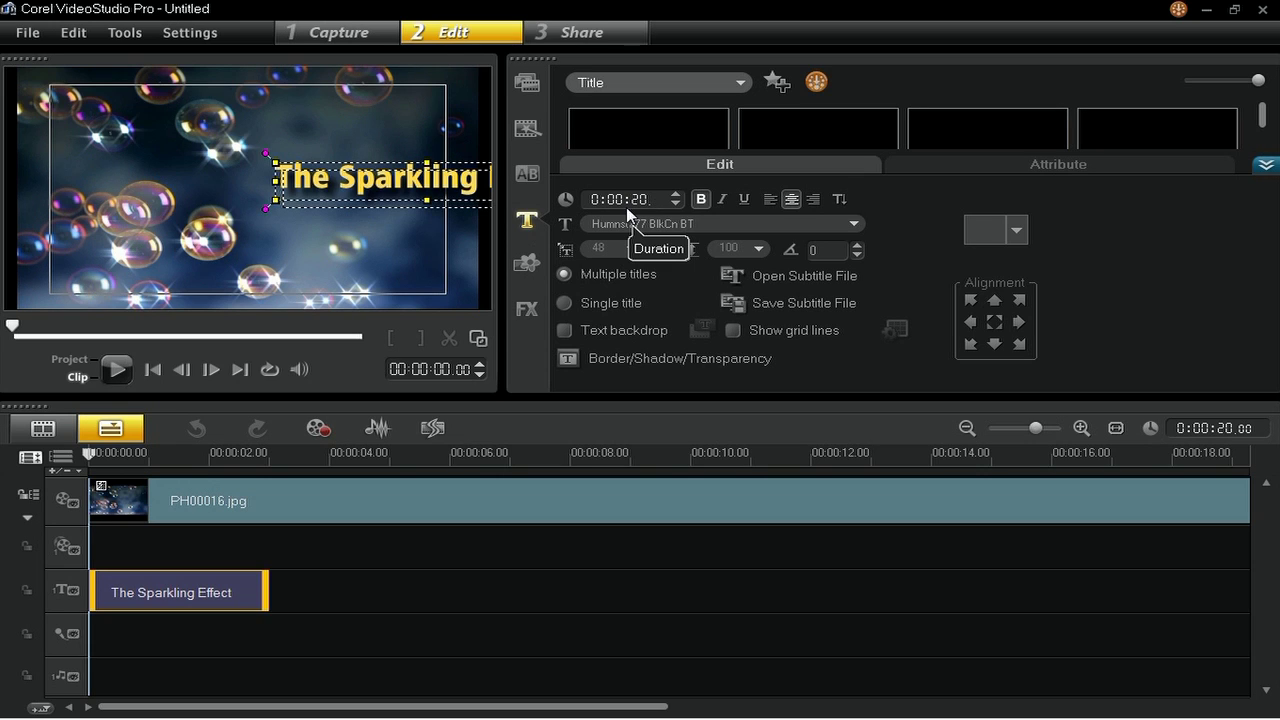
key("Return")
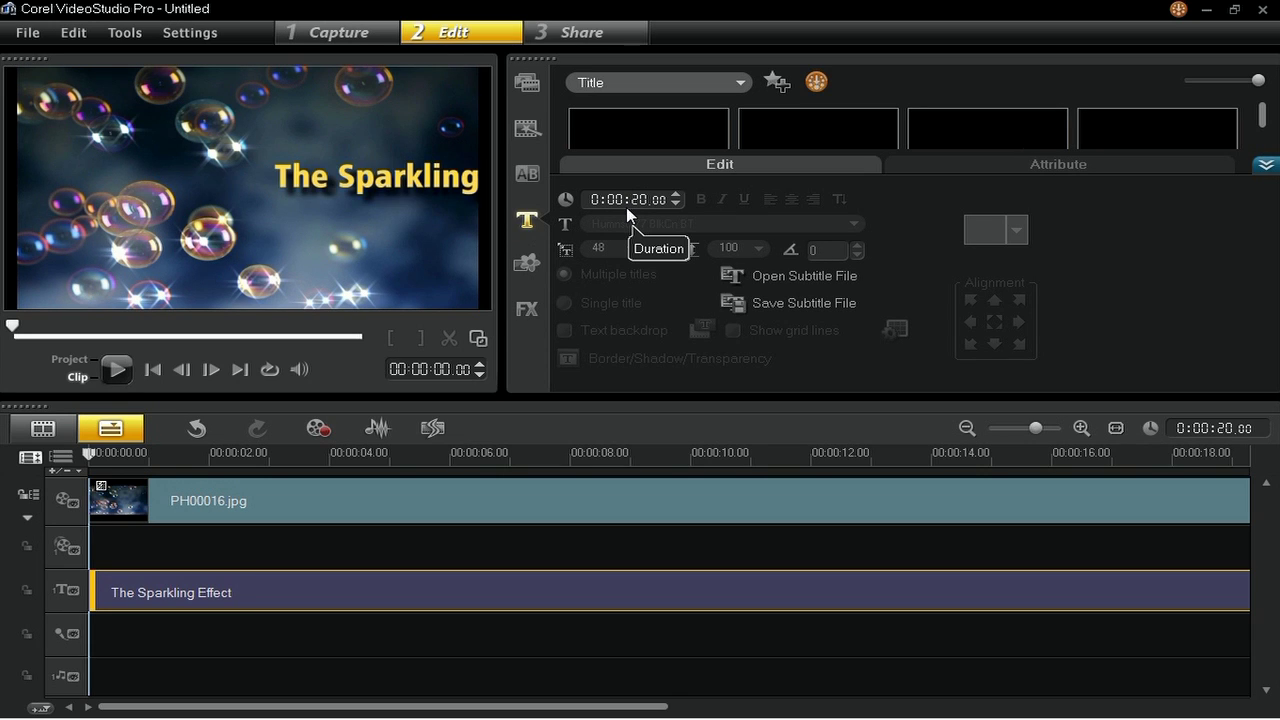
- Apply the orange title style preset with the MisterEarl BT font to the title "The Sparkling Effect"
left_click(311, 607)
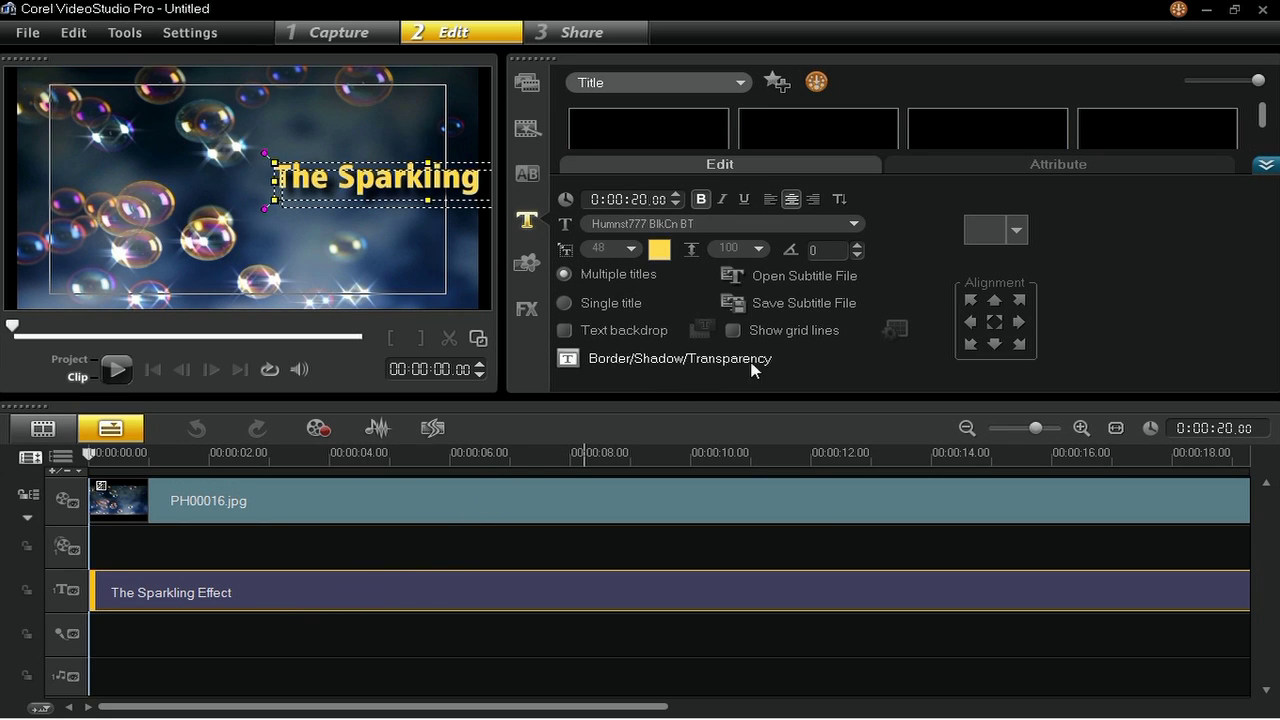
left_click(1017, 230)
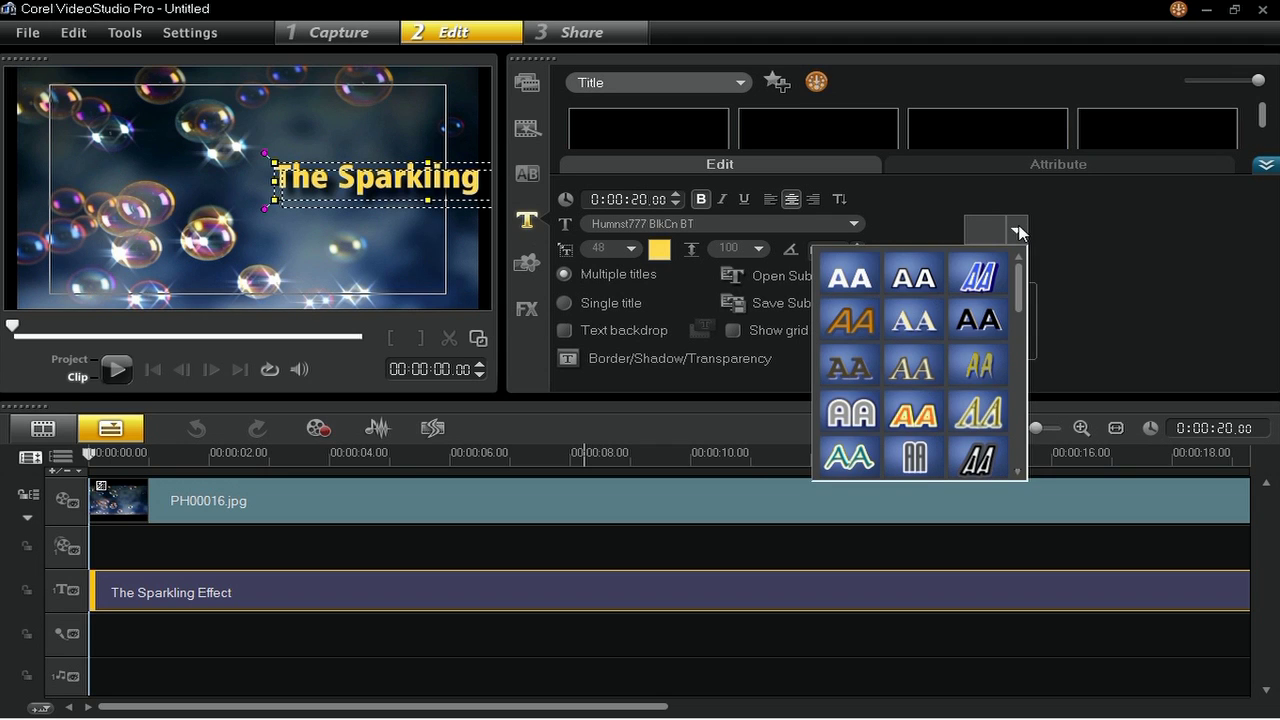
left_click_drag(1021, 287, 1022, 417)
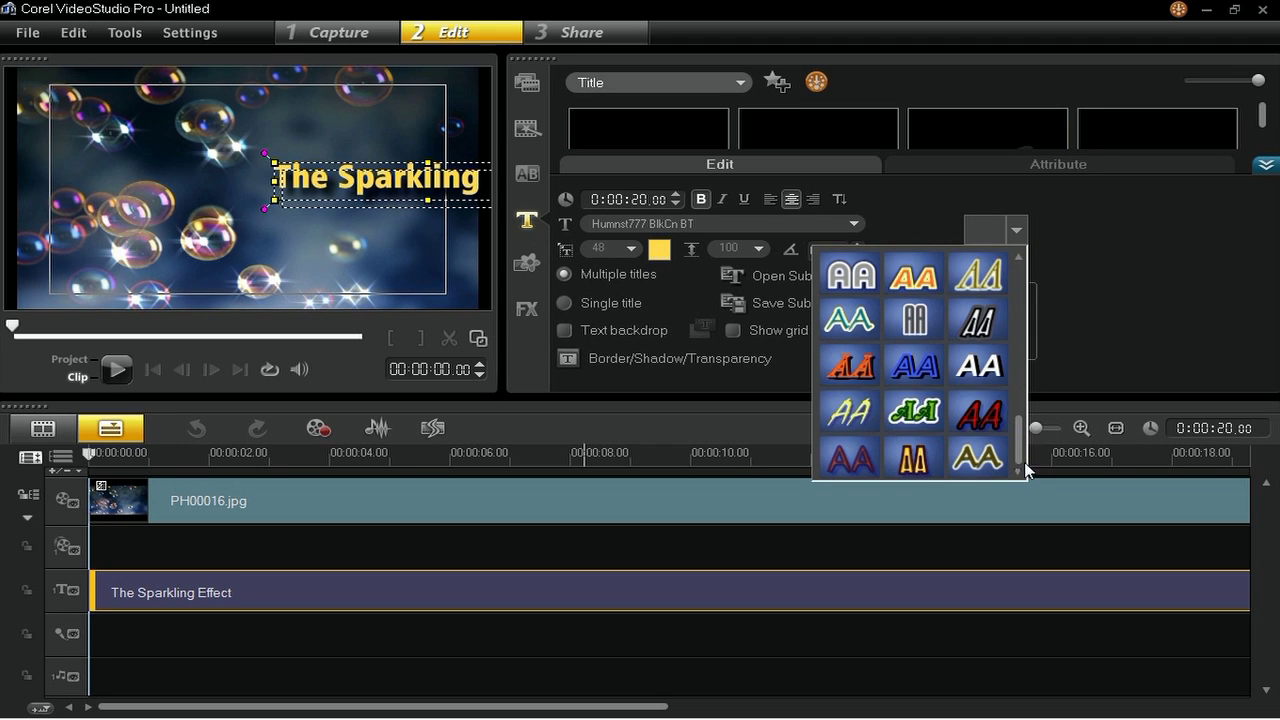
left_click(921, 466)
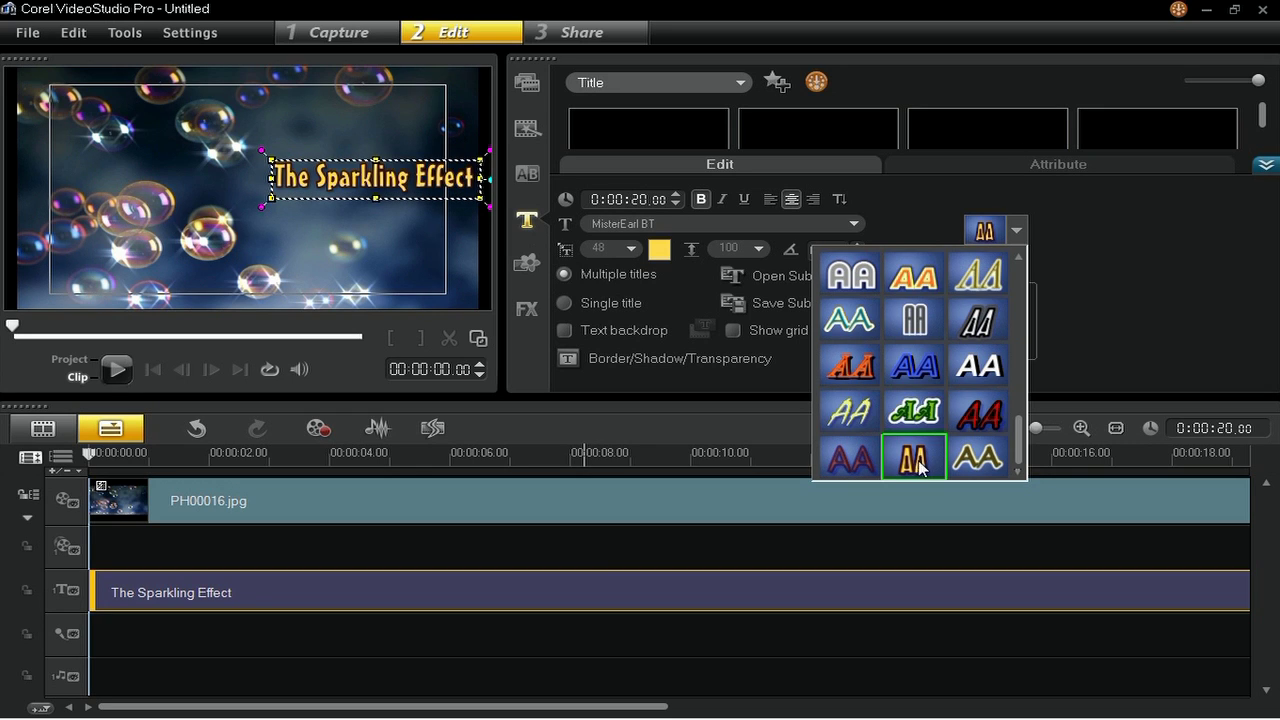
left_click(1062, 336)
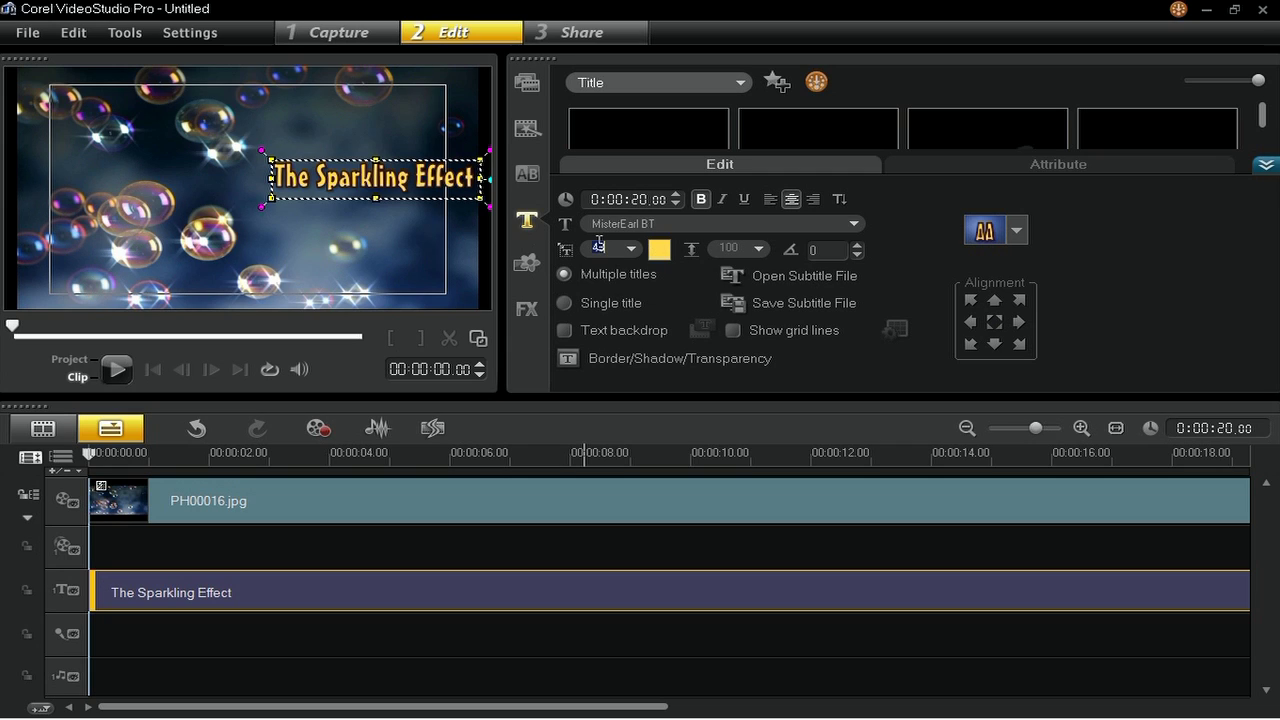
- Set the title's font size to 70 and center the title in the frame
type("70")
key("Return")
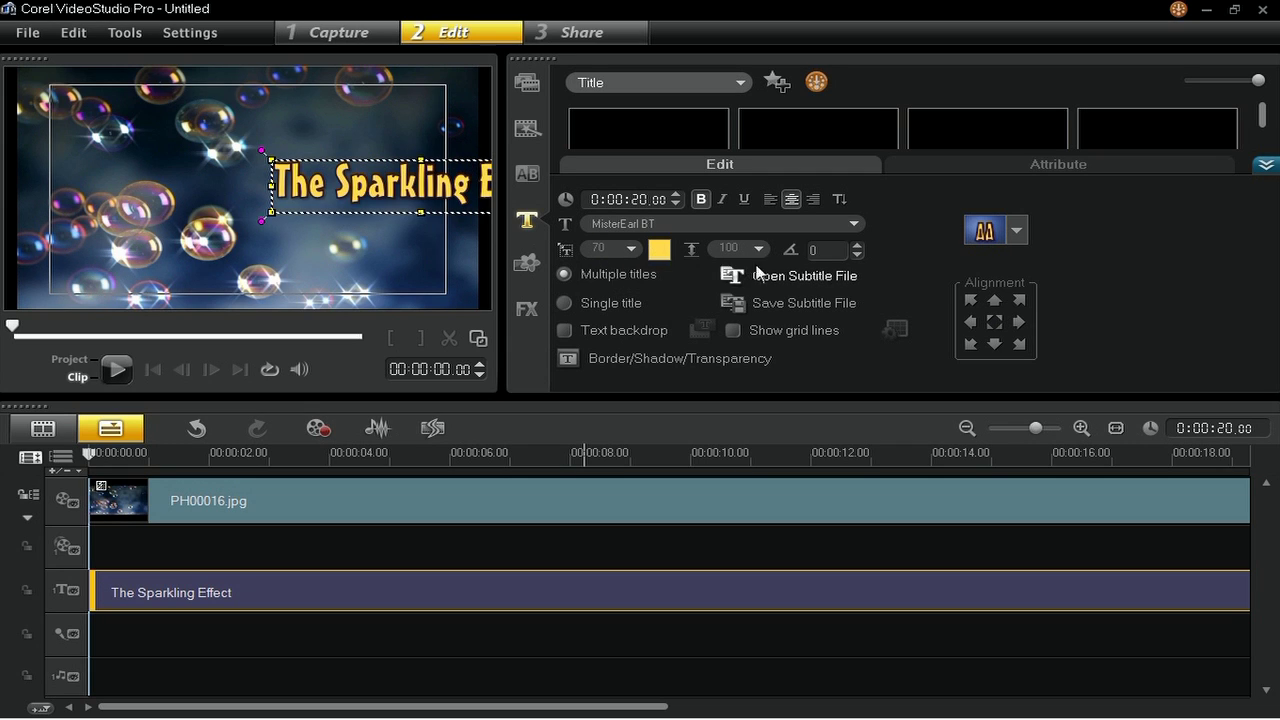
left_click(994, 322)
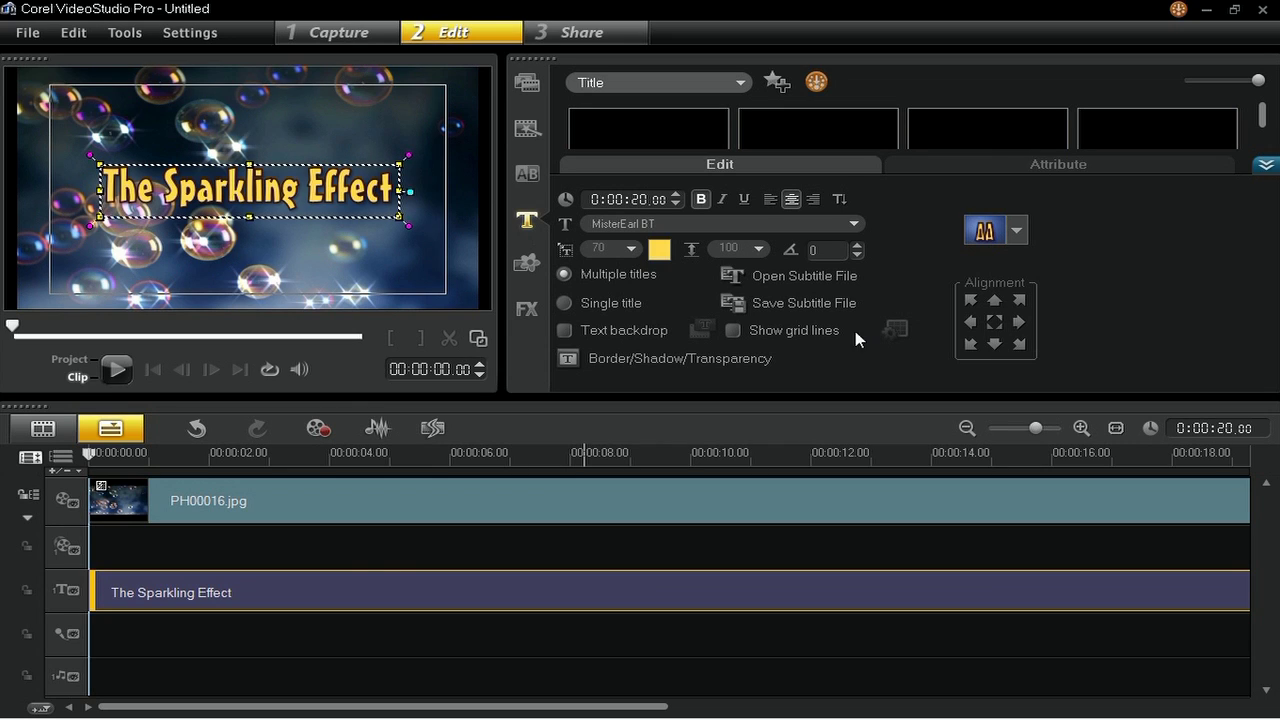
- Give the title a drop shadow with X and Y offsets of 10, transparency 0 and soft edge 99
left_click(661, 364)
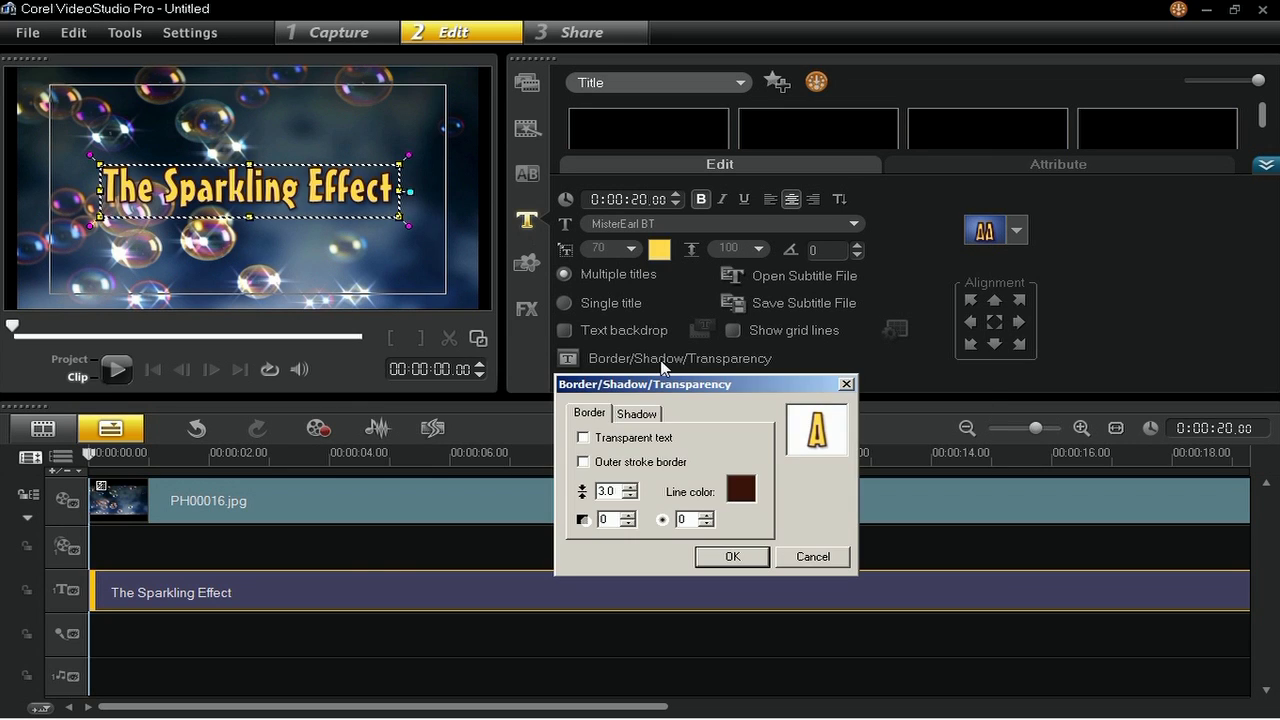
left_click(636, 413)
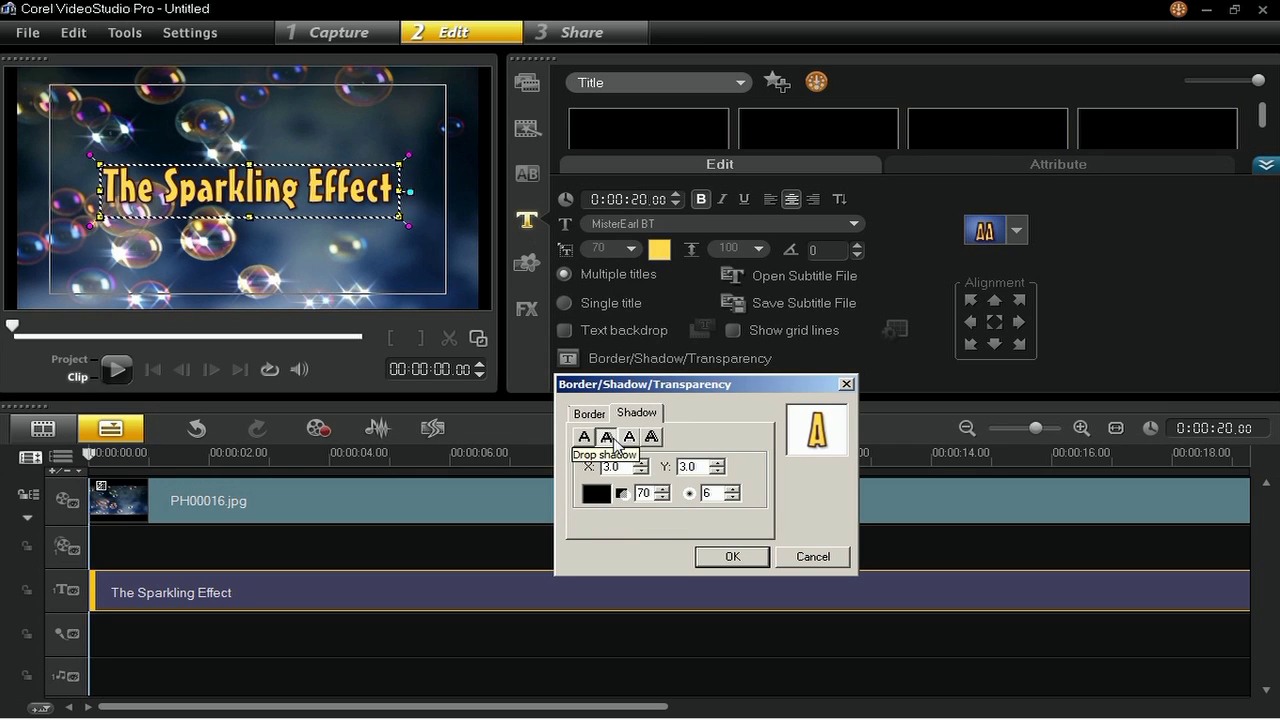
left_click_drag(623, 467, 590, 471)
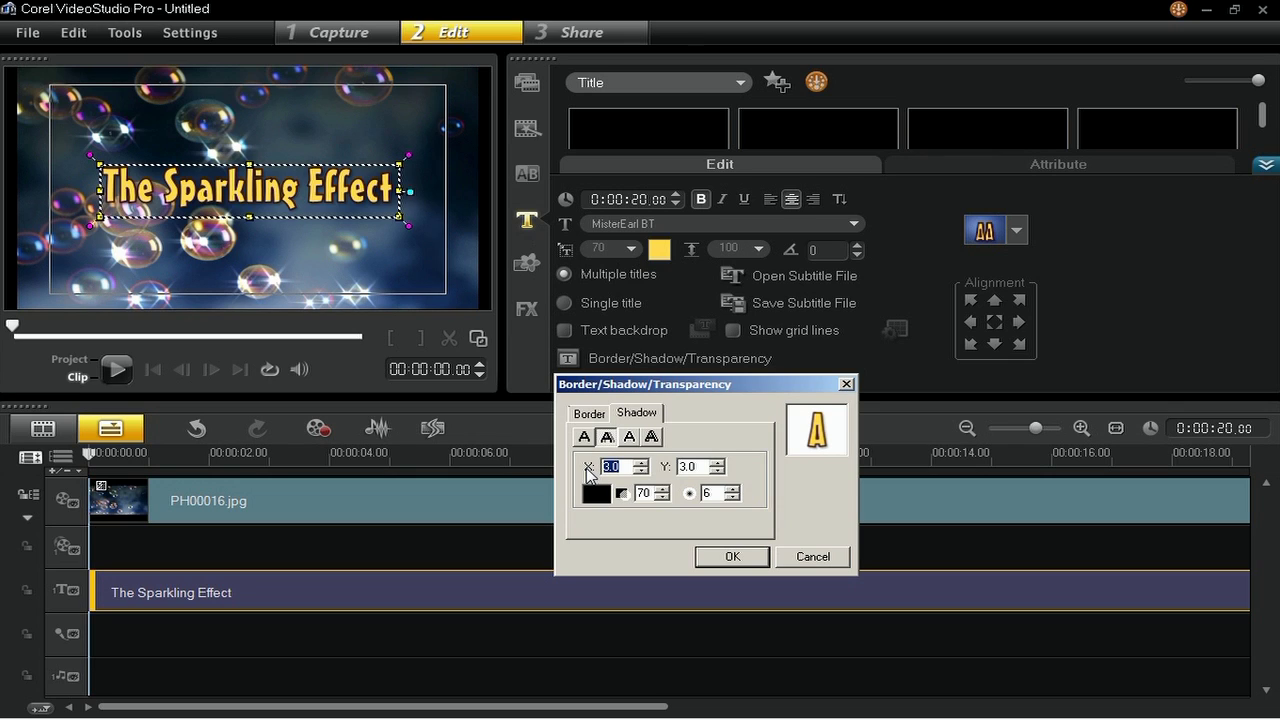
type("10")
key("Tab")
type("10")
key("Tab")
type("0")
key("Tab")
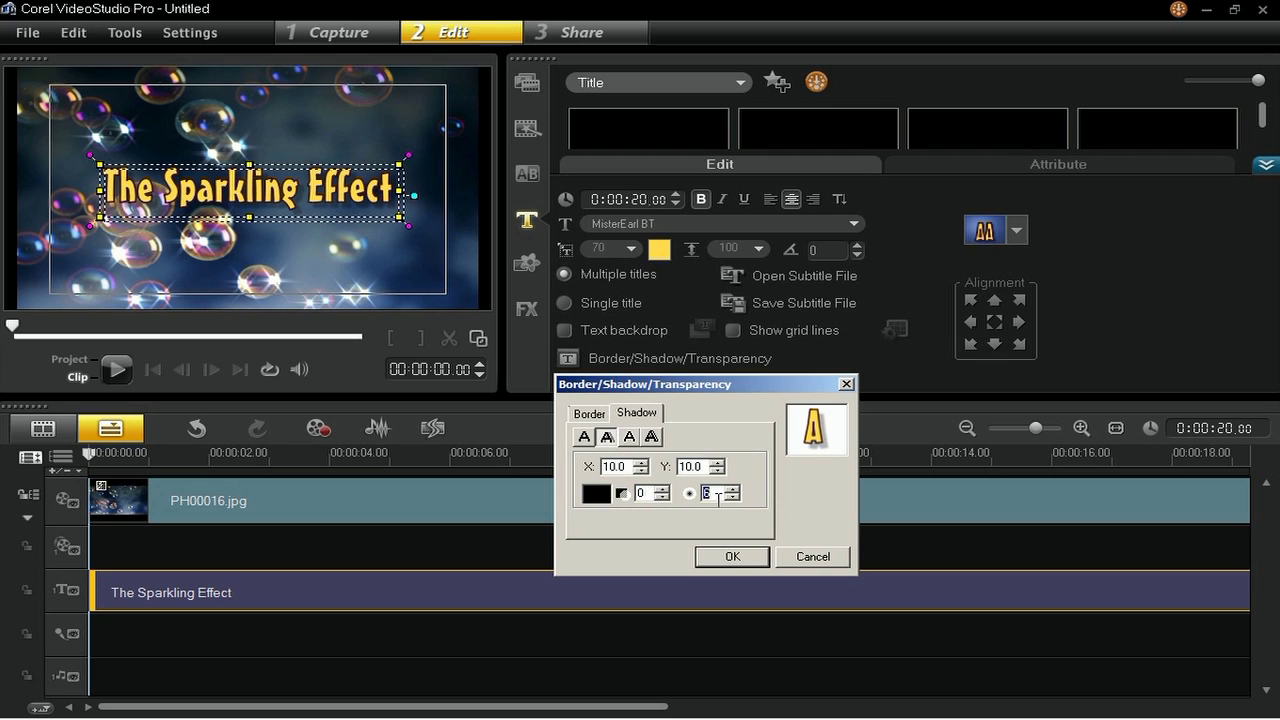
type("99")
key("Tab")
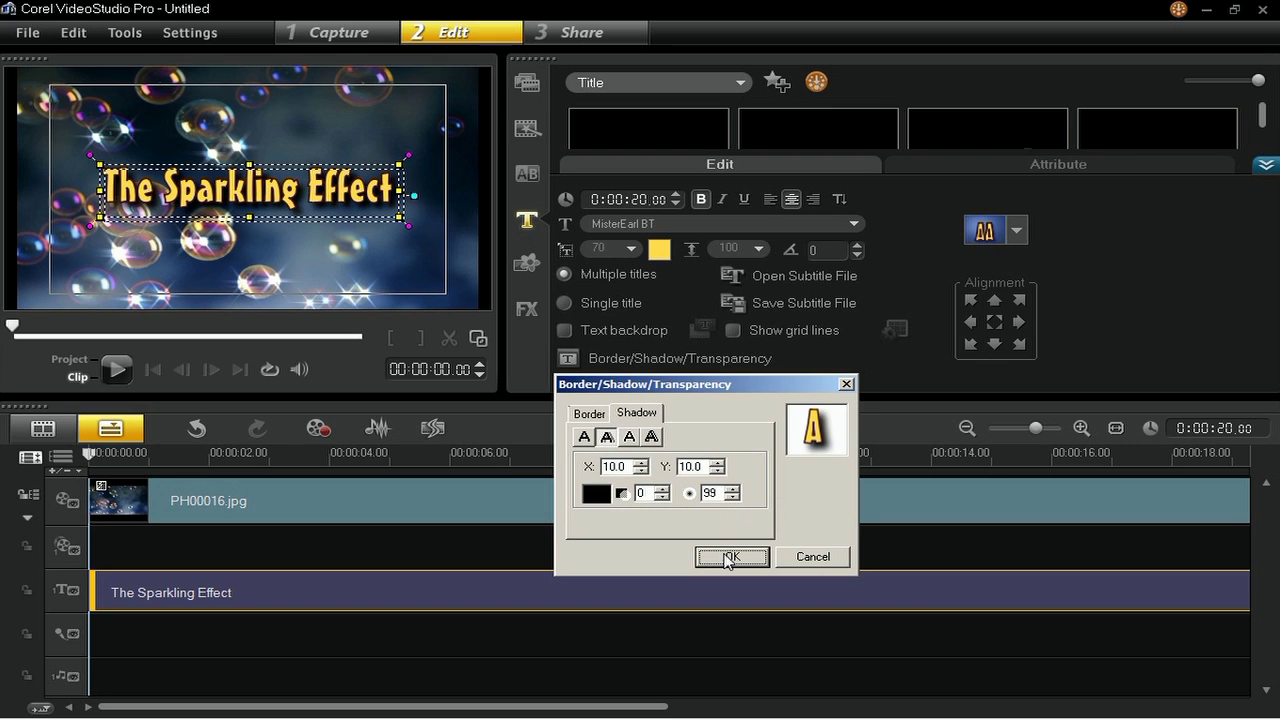
left_click(729, 557)
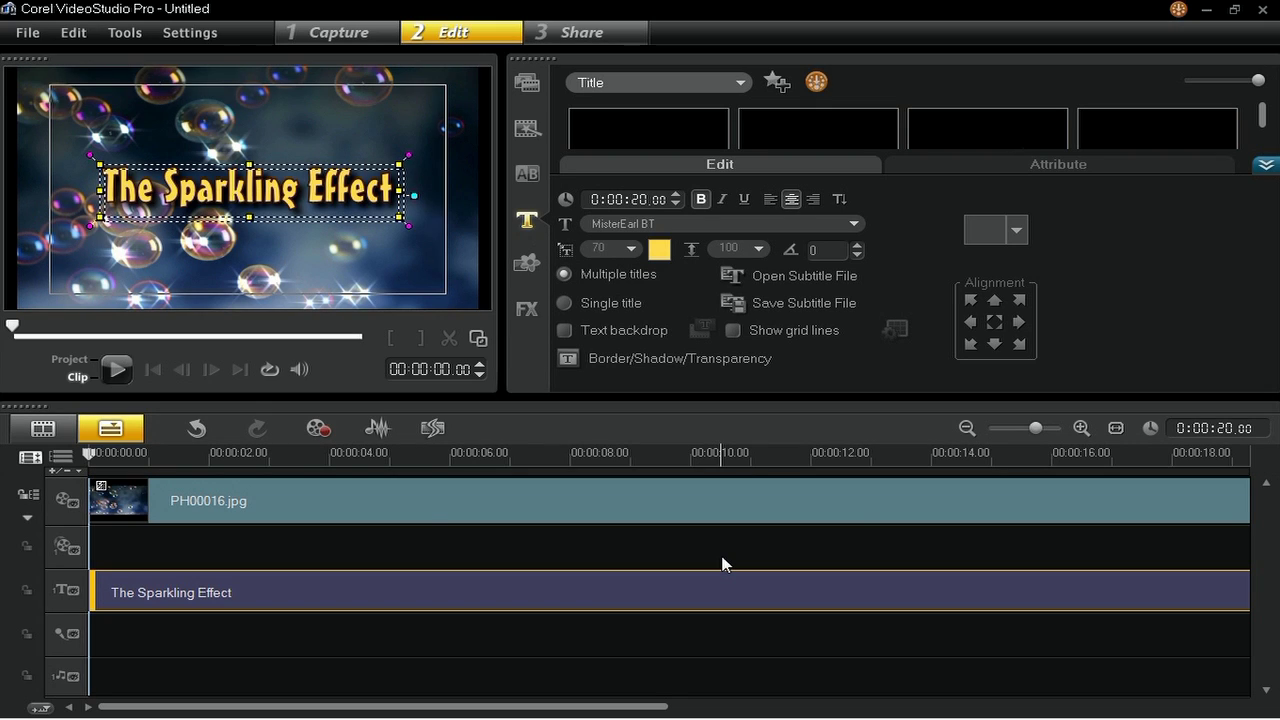
- Apply the proDAD Vitascene 2.0 filter to the title clip and open the filter's customization
left_click(527, 309)
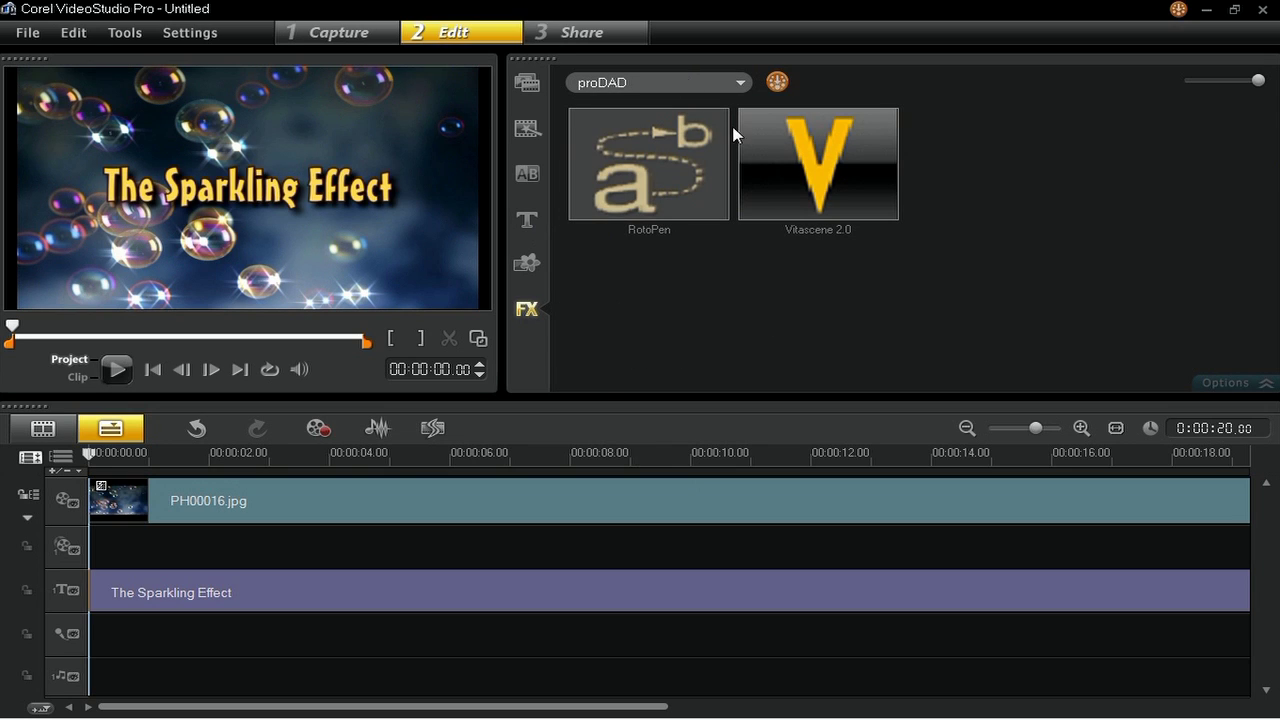
left_click(755, 145)
left_click_drag(774, 177, 514, 588)
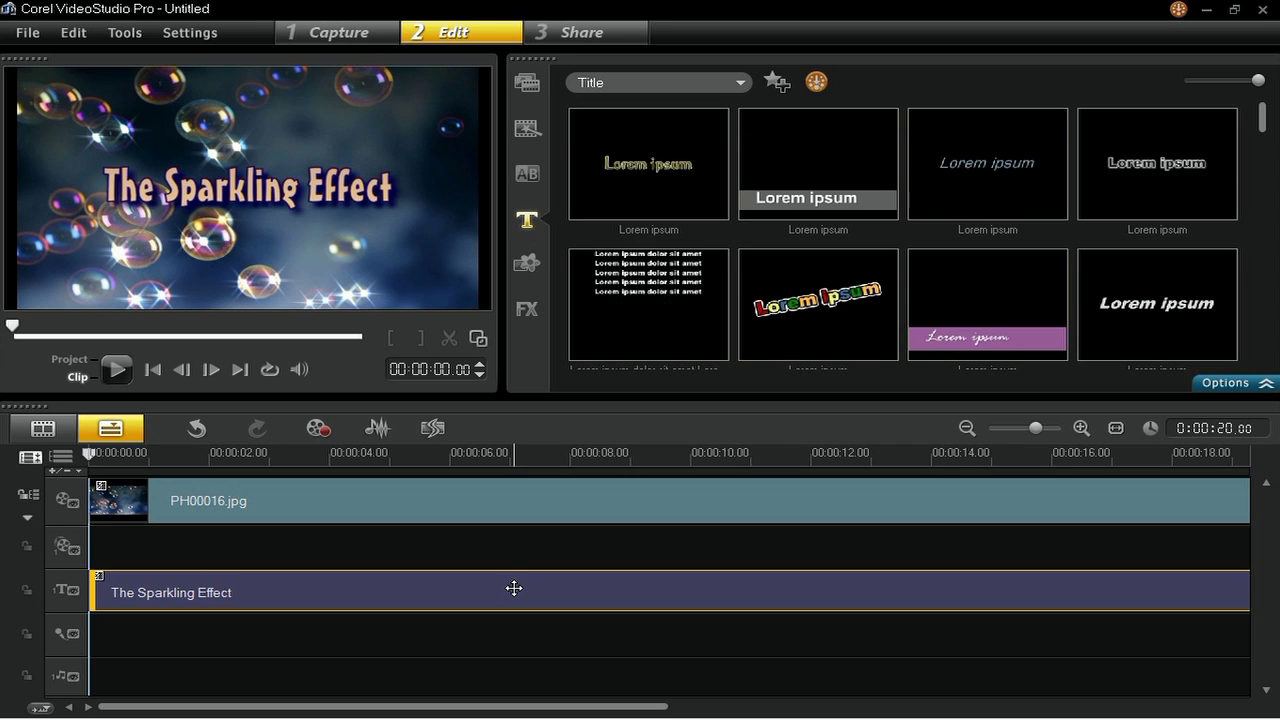
double_click(566, 585)
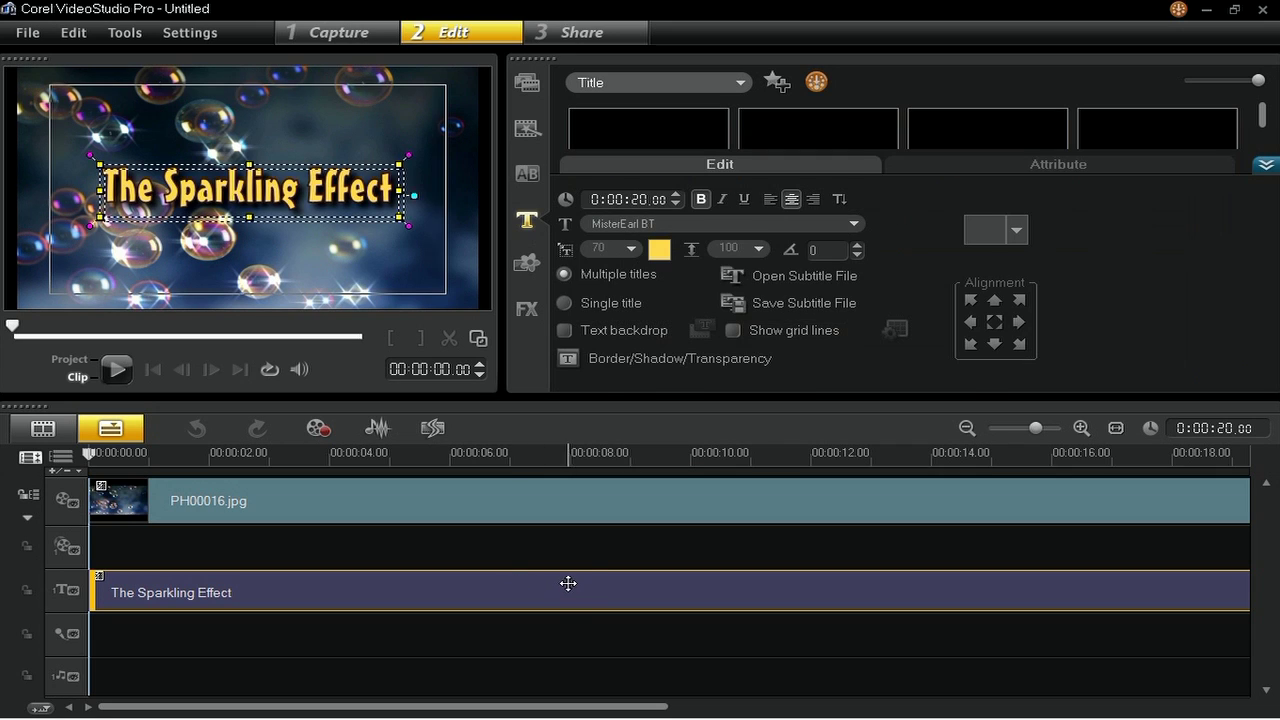
left_click(949, 164)
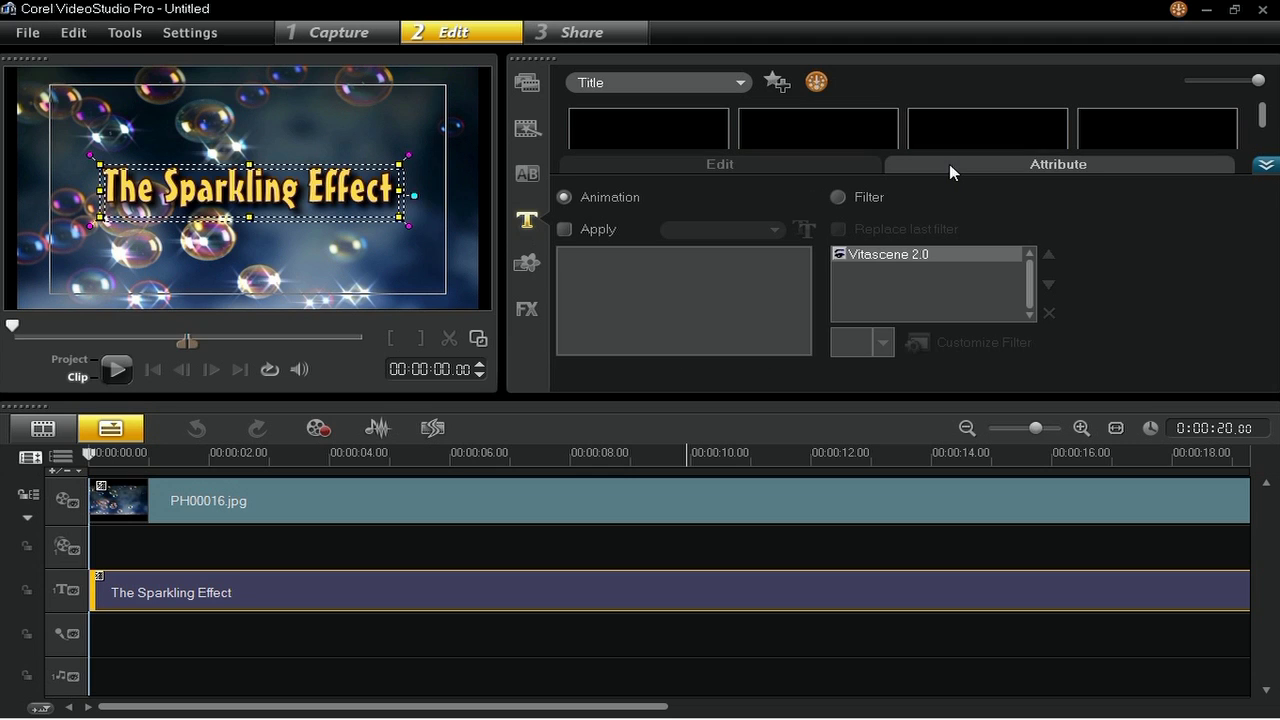
left_click(838, 198)
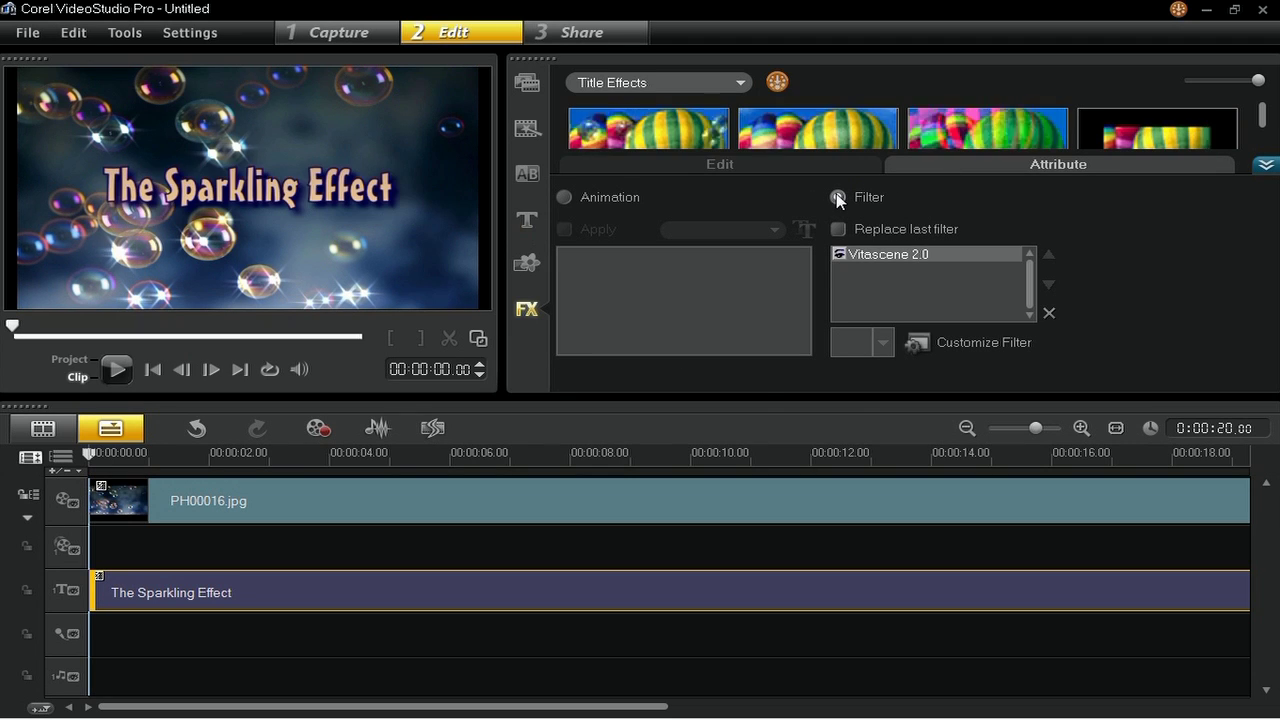
left_click(947, 342)
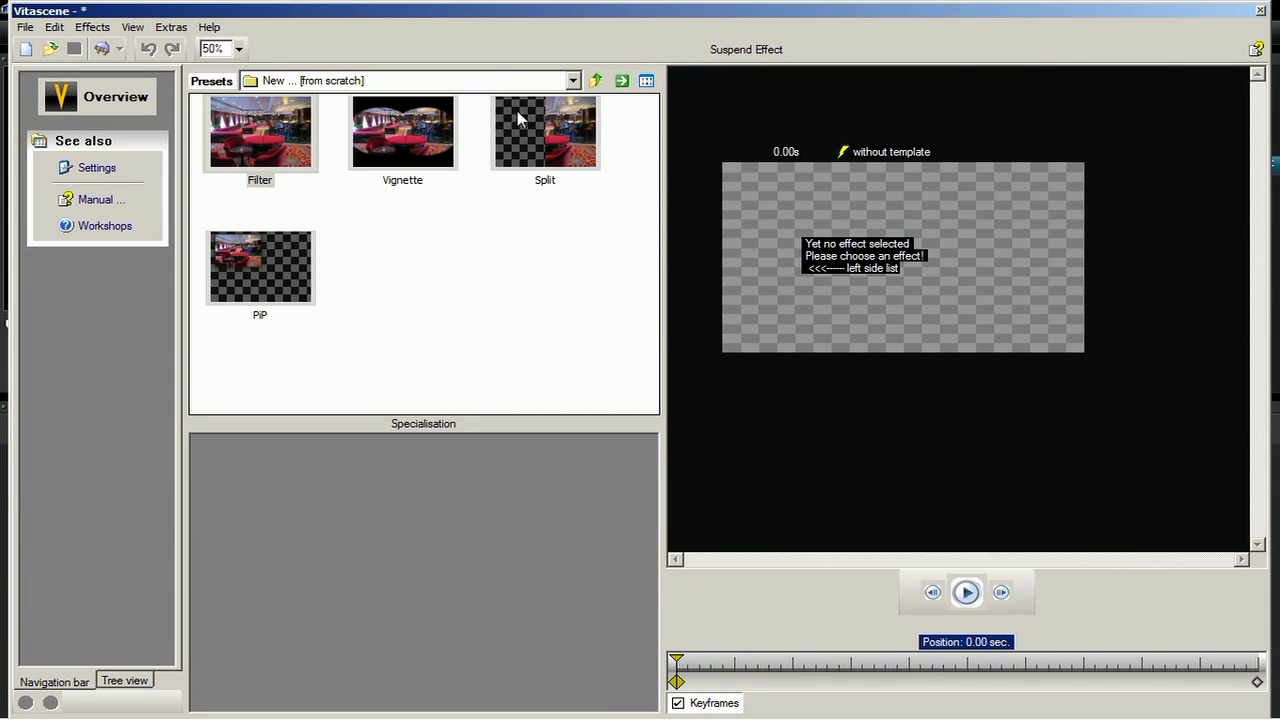
- Start from the Filter preset in the filter group's "New ... [from scratch]" folder and choose the Bevel filter
left_click(485, 88)
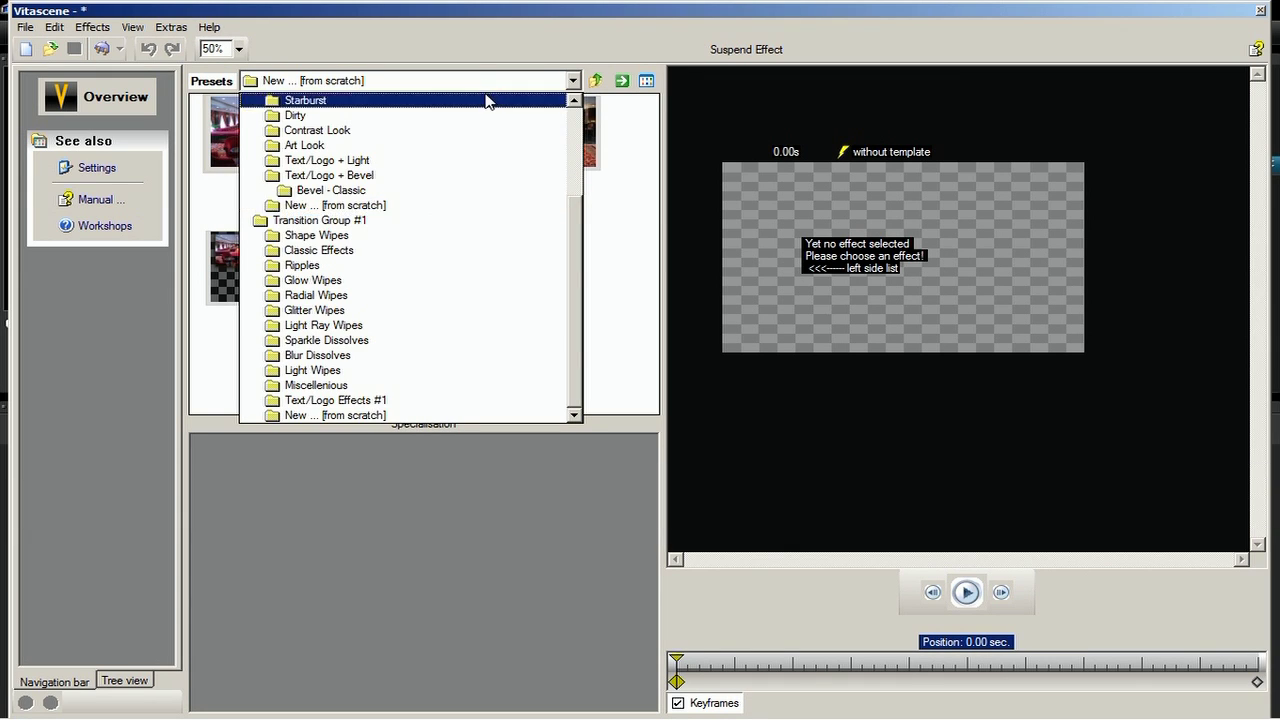
scroll(486, 95, "up", 3)
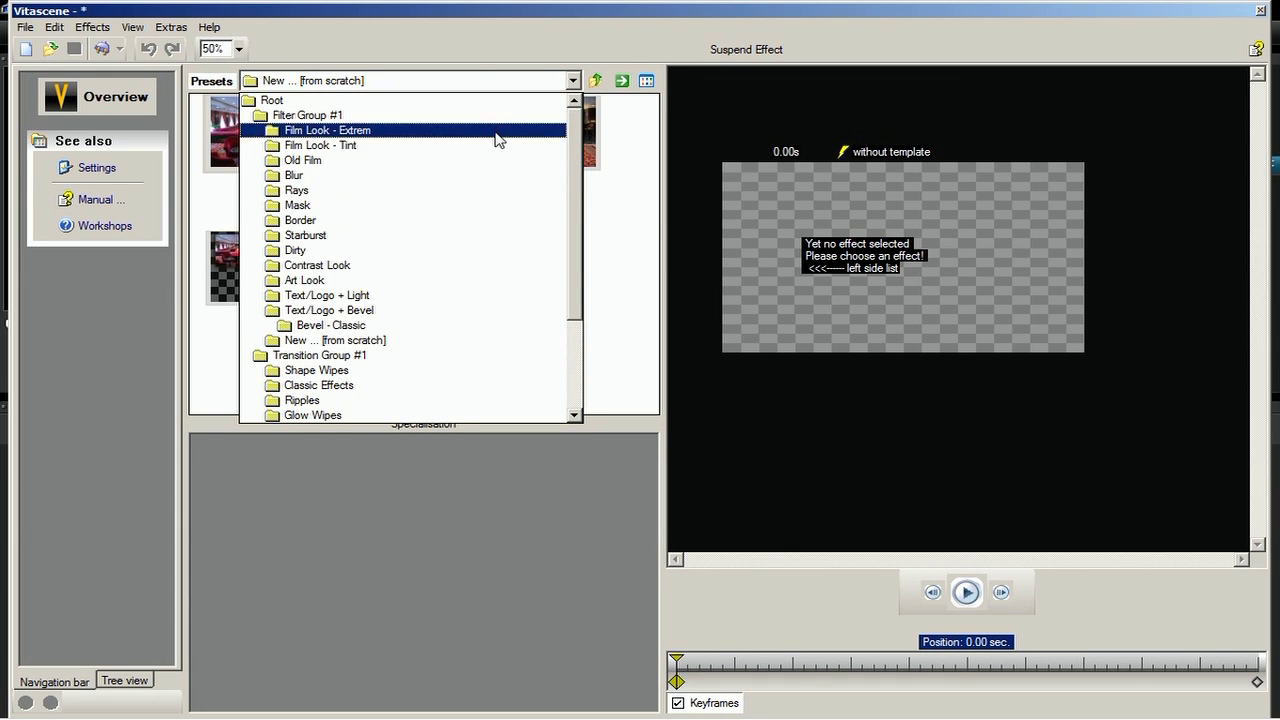
left_click(445, 345)
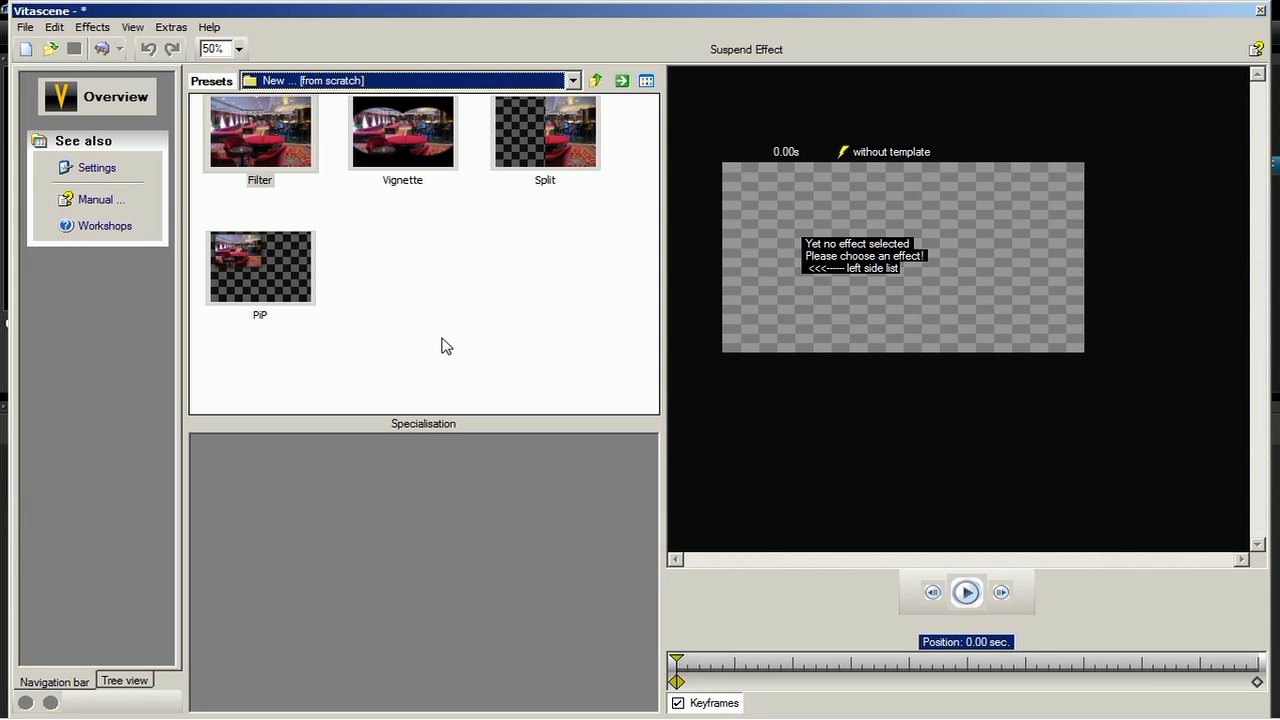
left_click(273, 122)
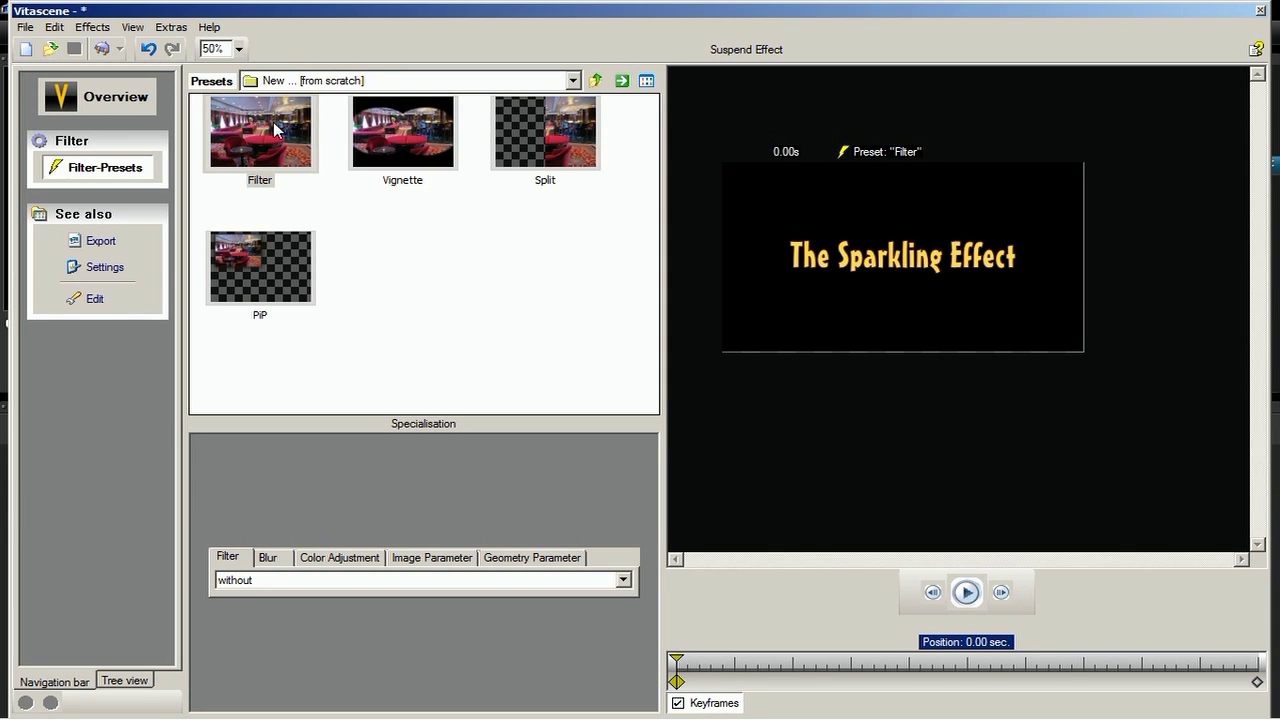
left_click(312, 582)
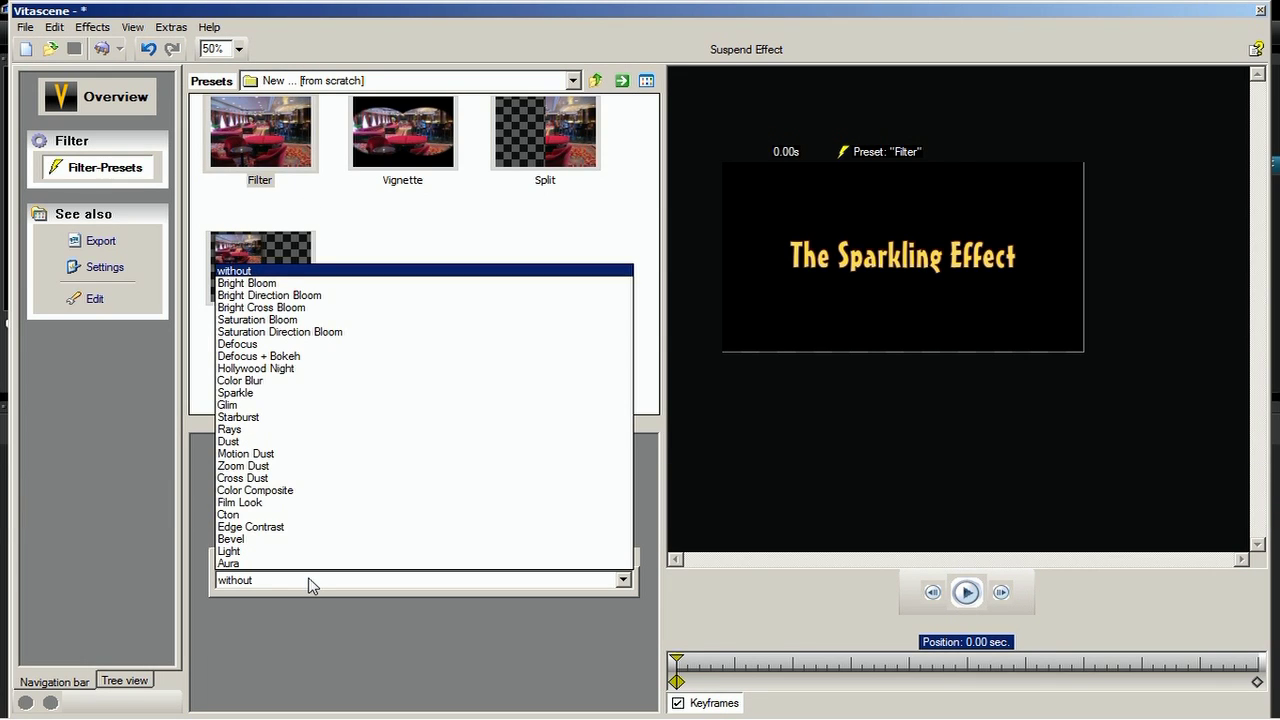
left_click(310, 541)
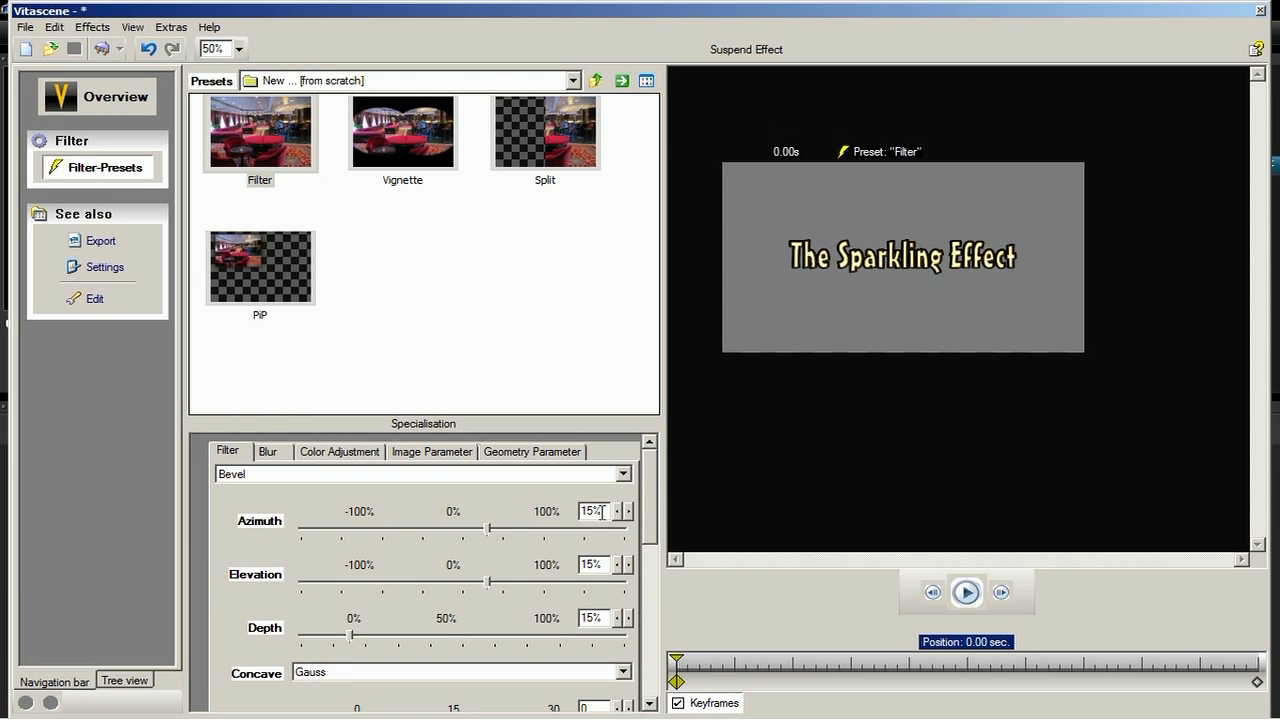
- Set the bevel's azimuth and elevation to 100%, depth to 3% and Gauss concave value to 5
type("100")
key("Return")
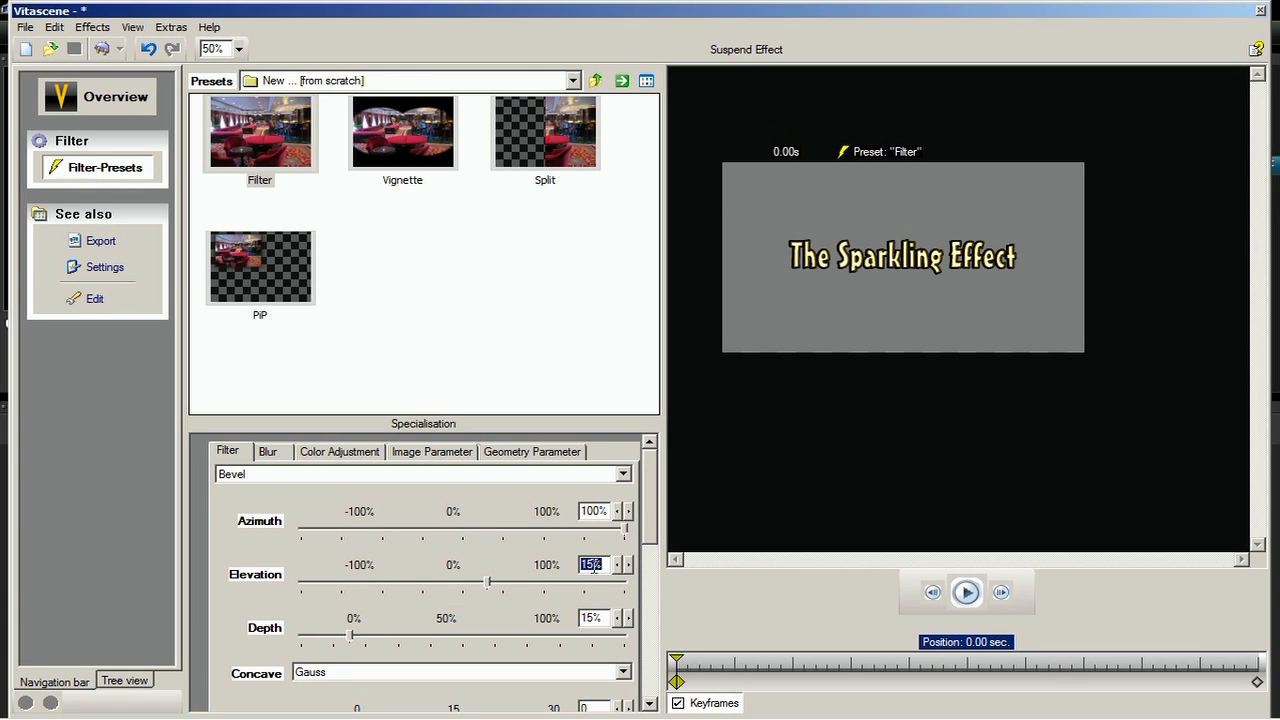
type("100")
key("Return")
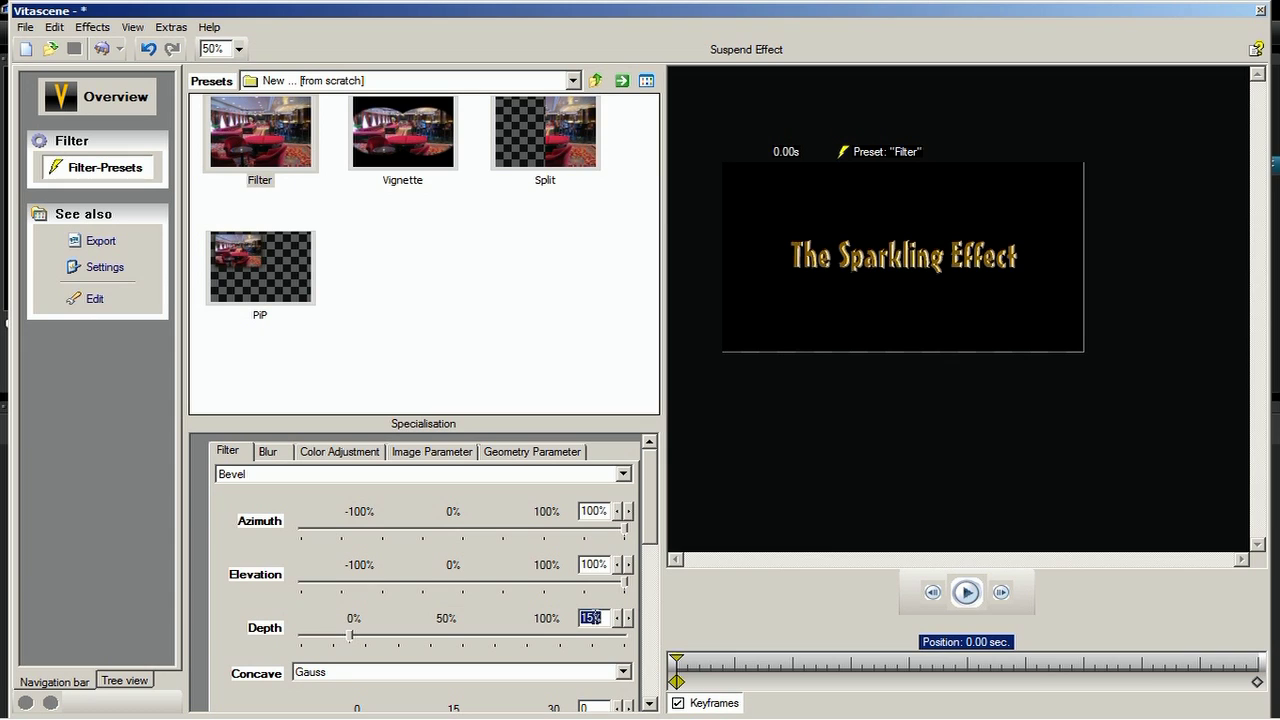
left_click_drag(650, 543, 650, 570)
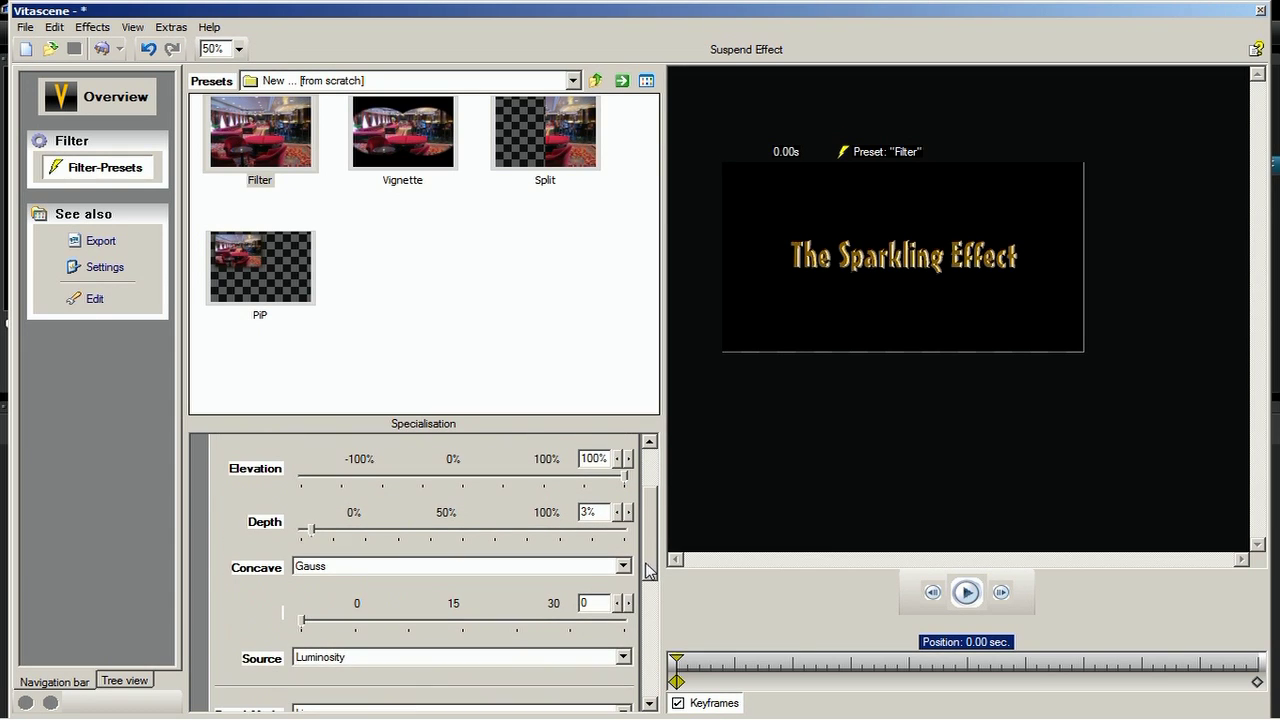
left_click(597, 603)
type("5")
key("Return")
- Set the bevel mode to Sin 45°, then save the Vitascene effect and return to VideoStudio
left_click_drag(651, 572, 641, 618)
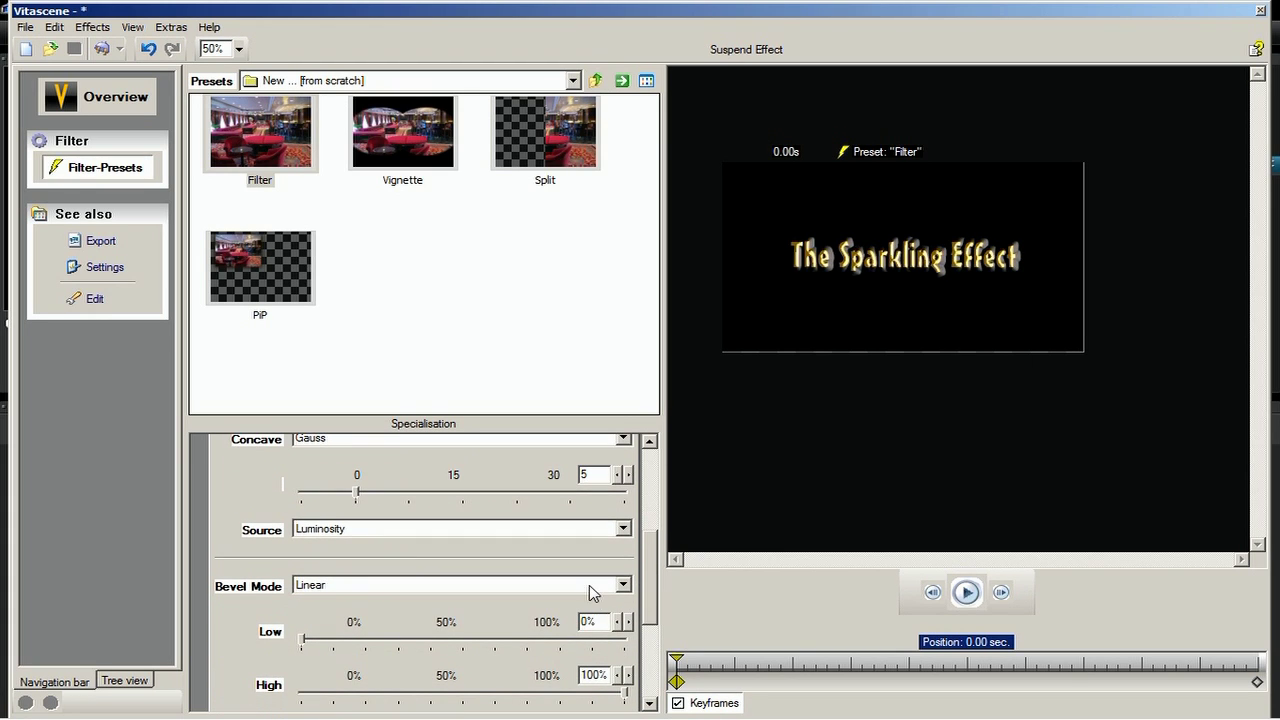
left_click(596, 588)
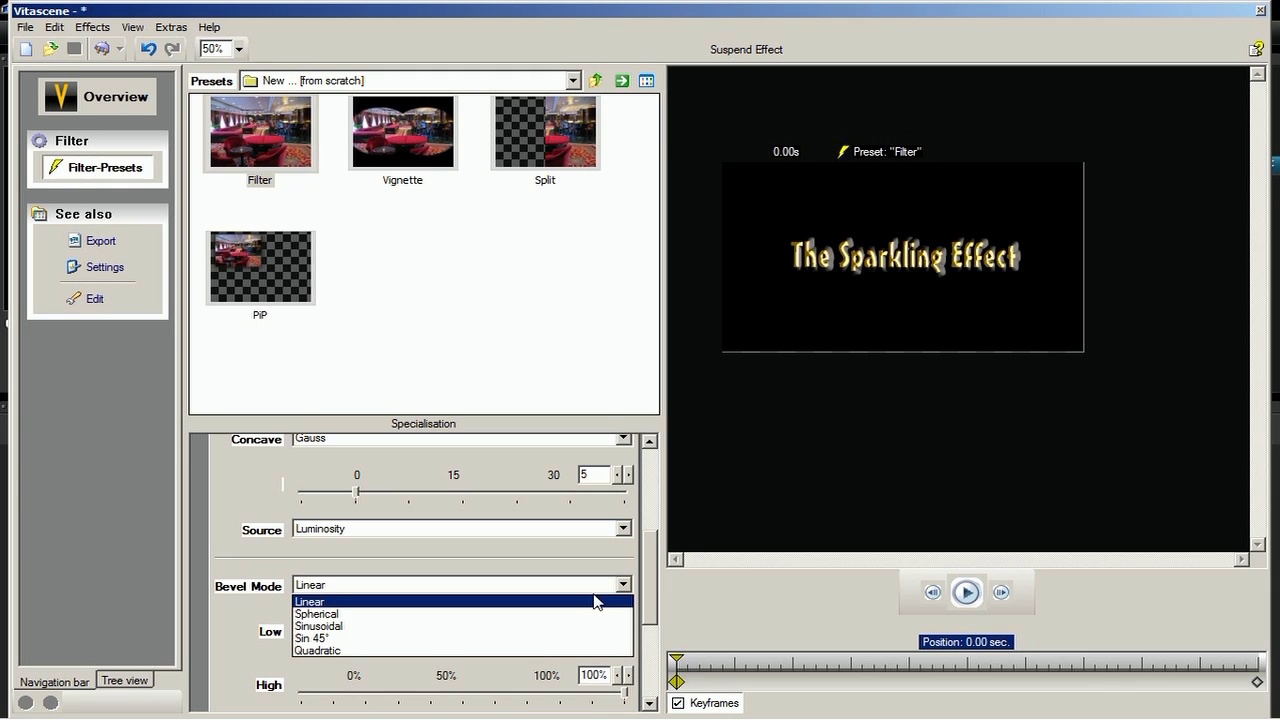
left_click(563, 640)
left_click_drag(649, 624, 655, 645)
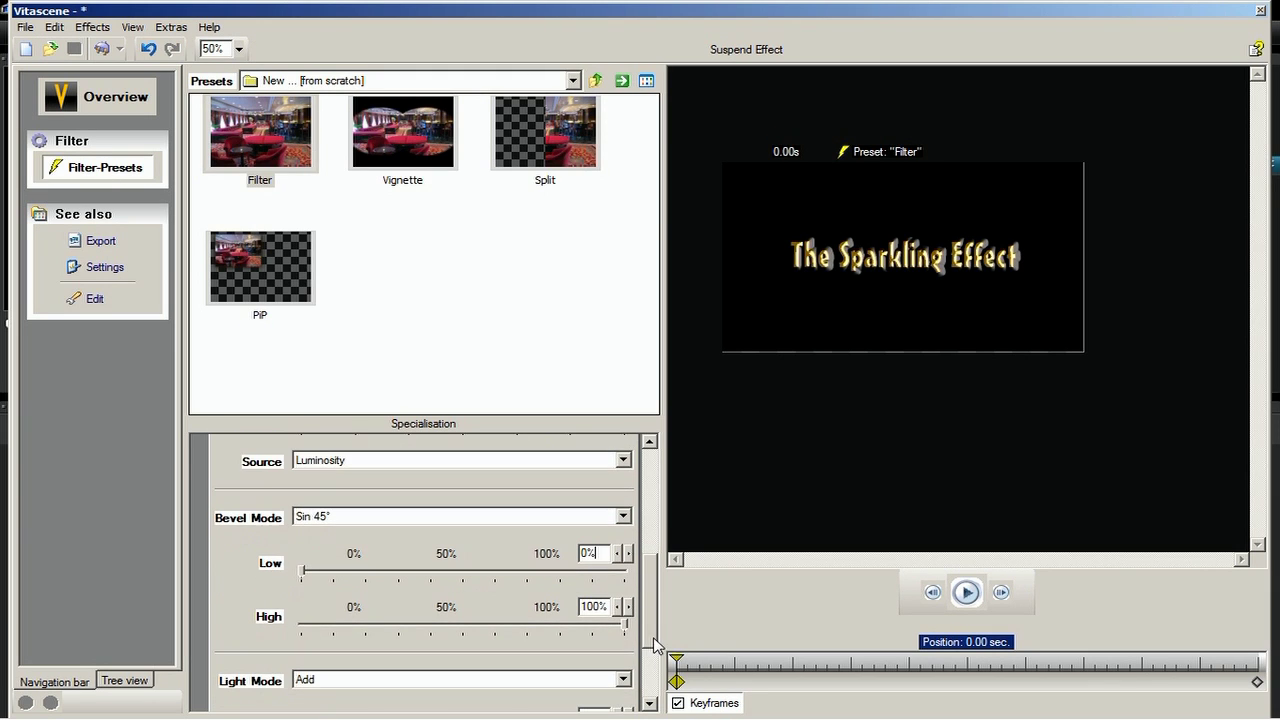
scroll(590, 602, "down", 3)
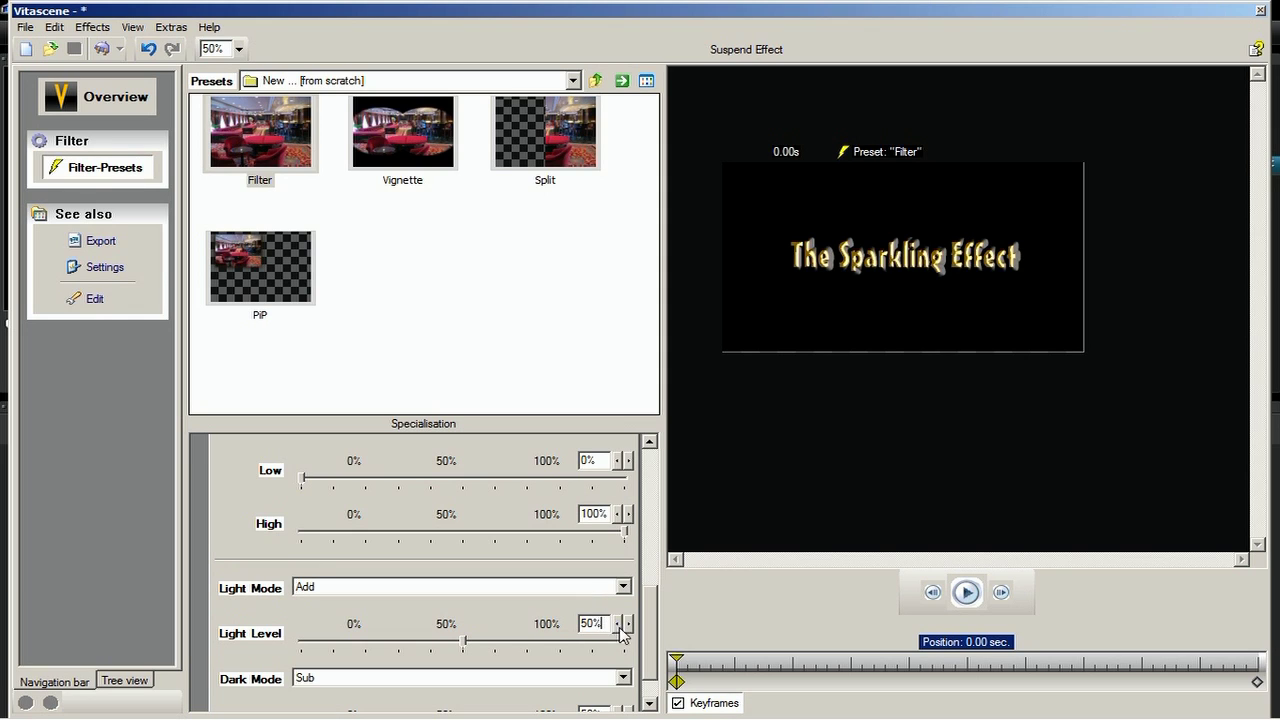
left_click_drag(648, 640, 657, 670)
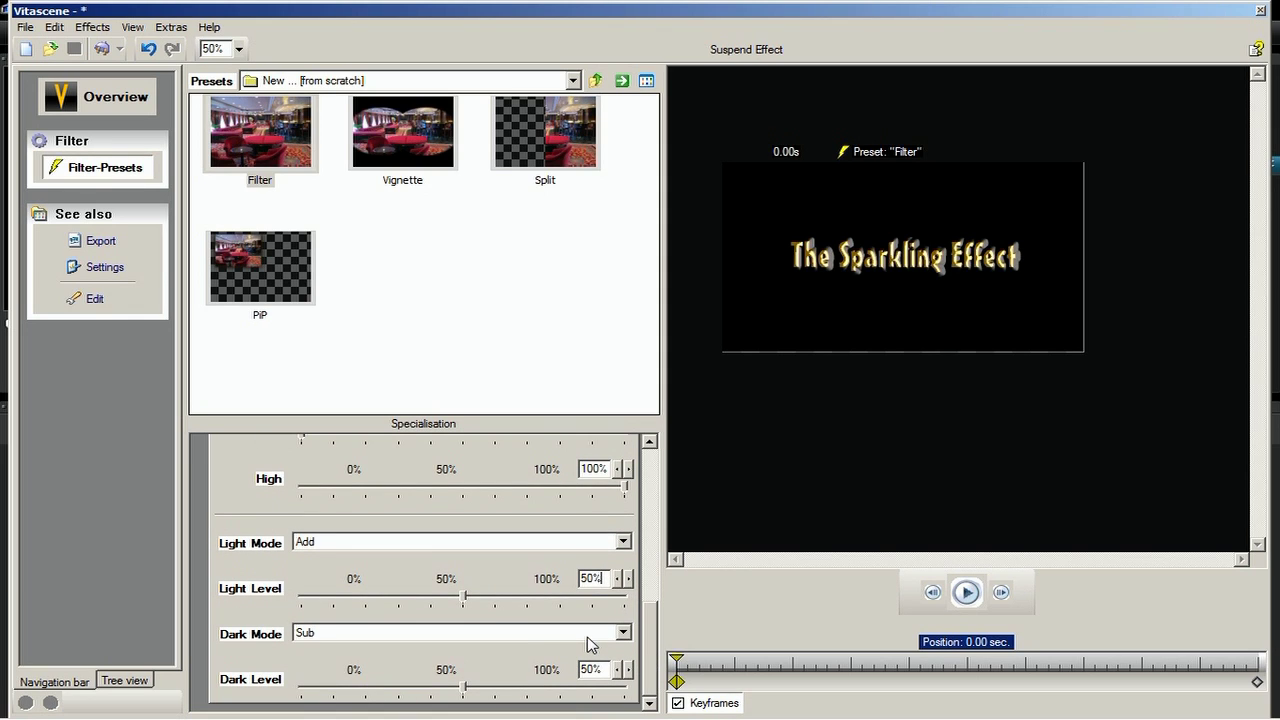
left_click(100, 49)
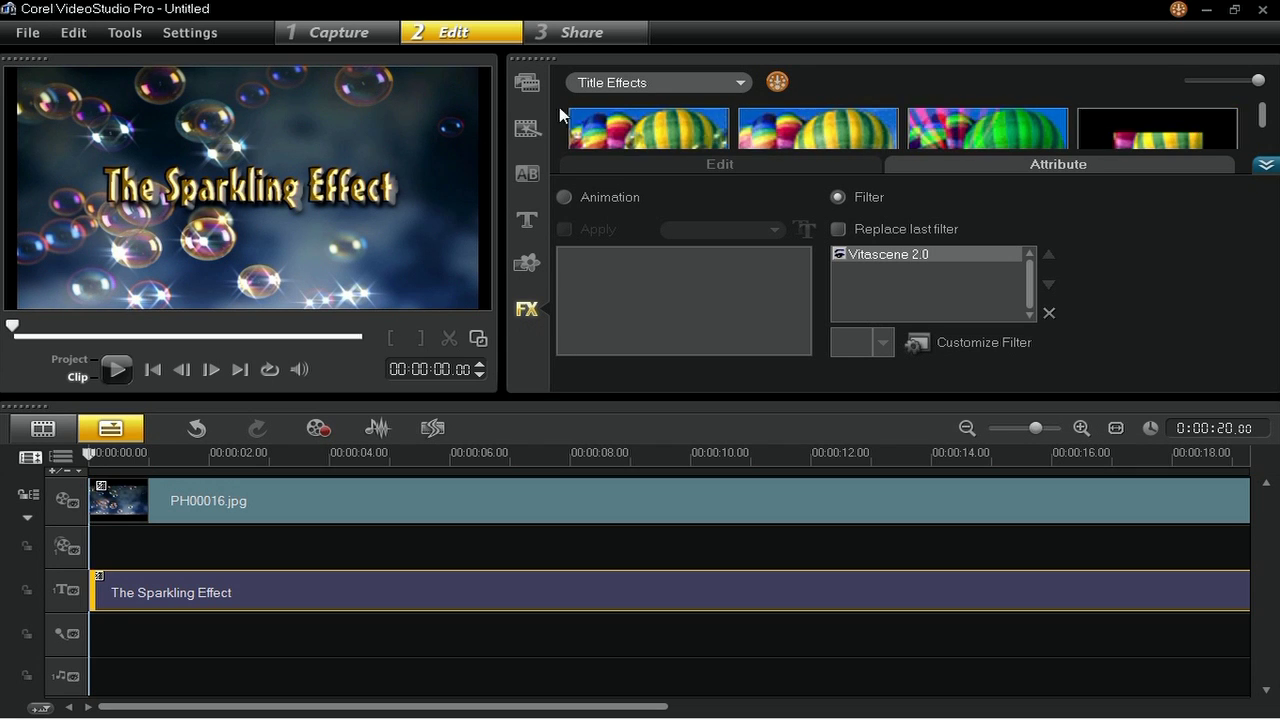
- Add a second proDAD Vitascene 2.0 filter to the title clip and open that filter's customization
left_click(624, 84)
left_click(665, 394)
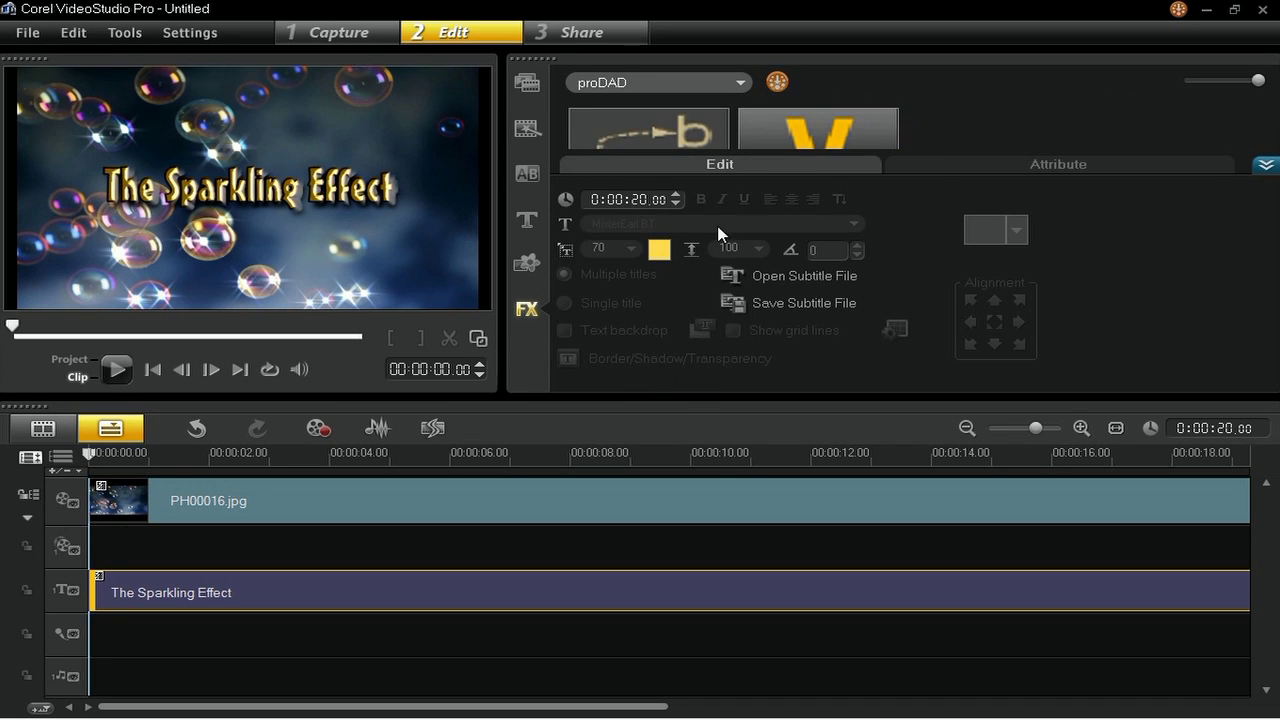
left_click_drag(832, 130, 549, 591)
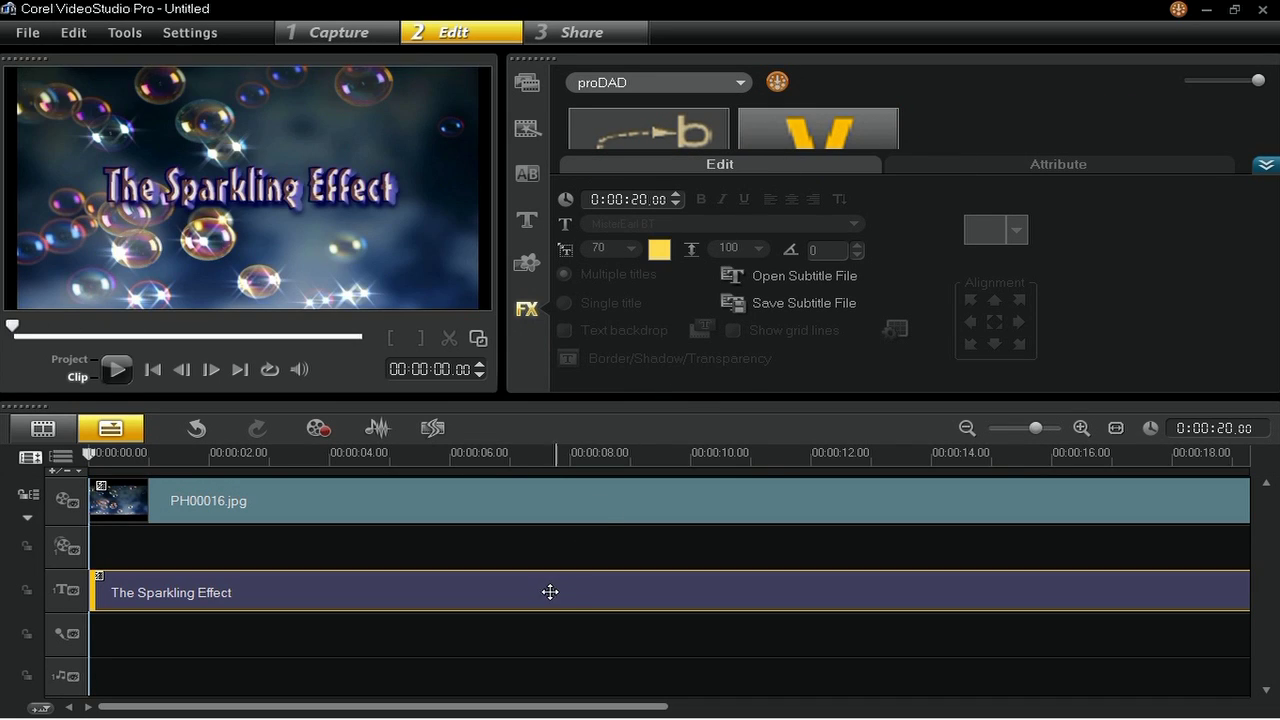
left_click(1013, 166)
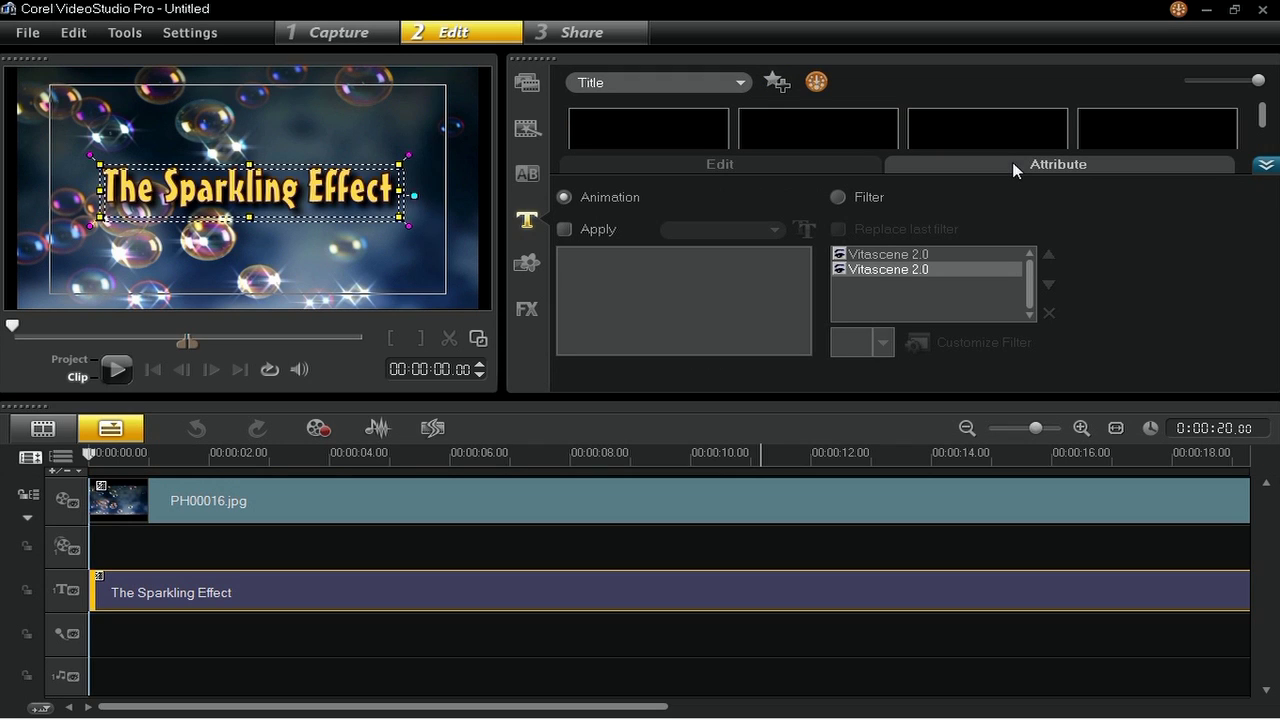
left_click(838, 196)
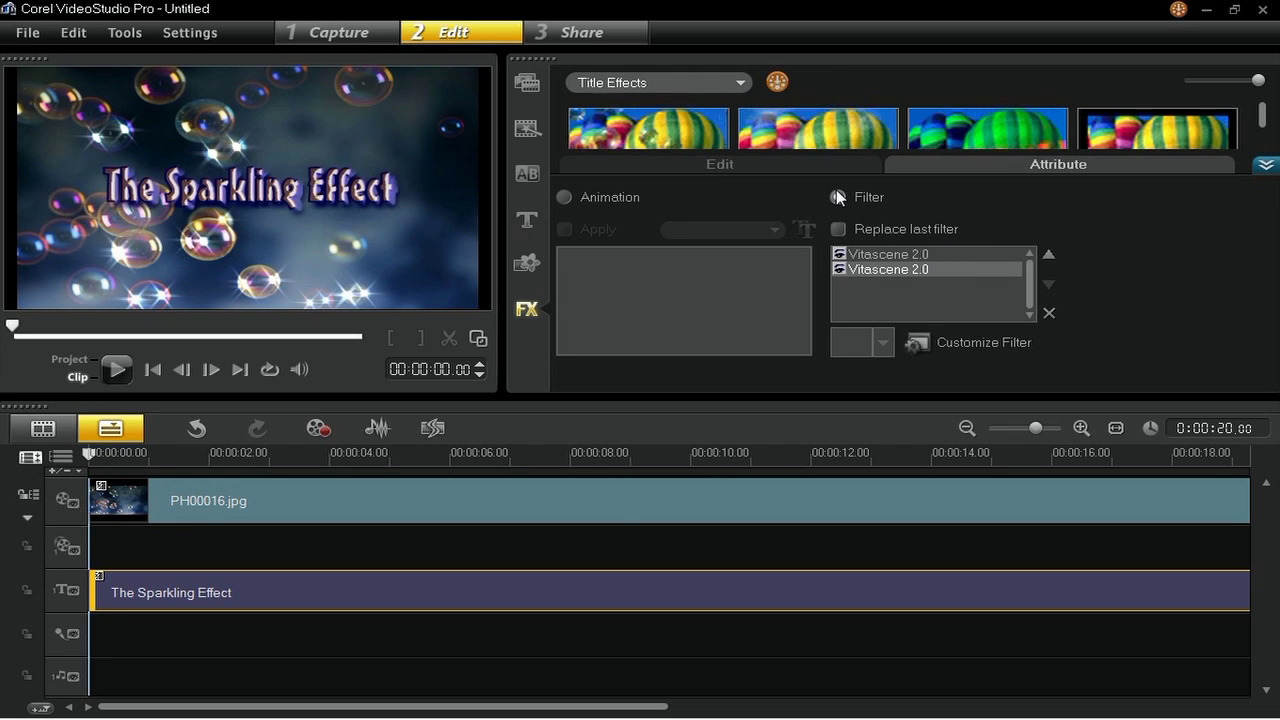
left_click(982, 348)
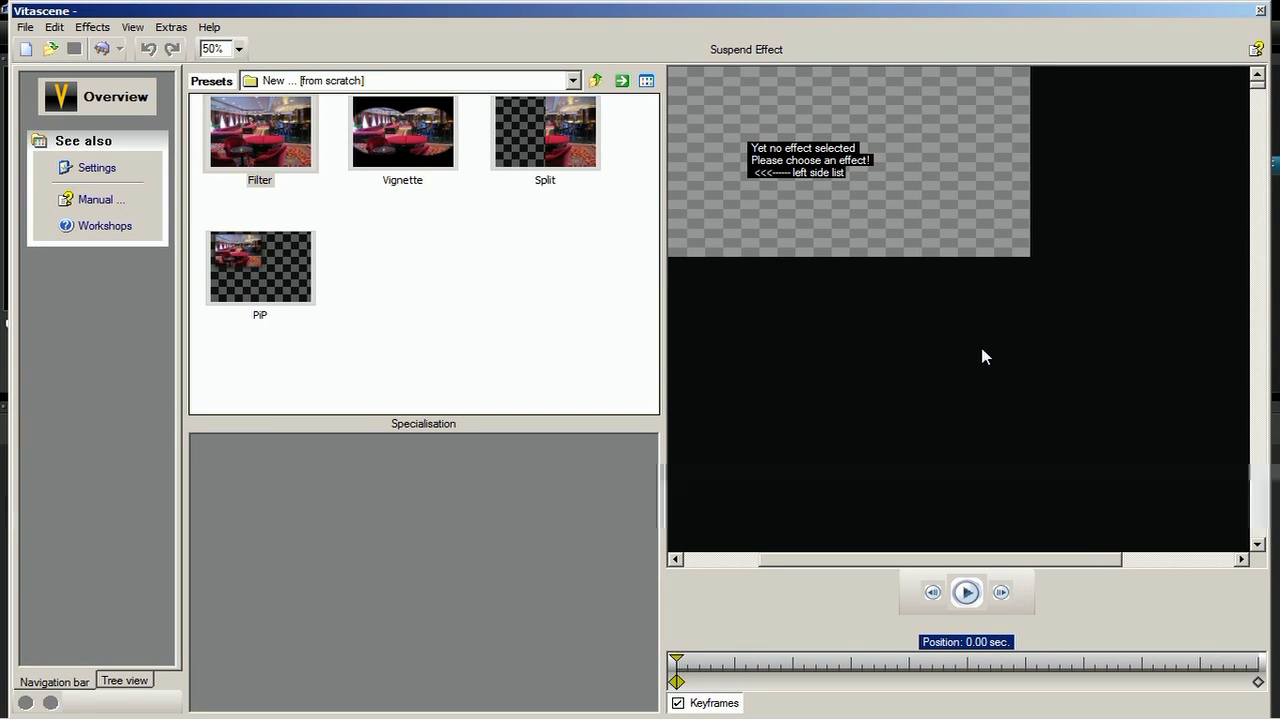
- Load the Basic Glitter Glow #479 preset from the Starburst folder and change its reduce flicker mode to Checker B
left_click(477, 82)
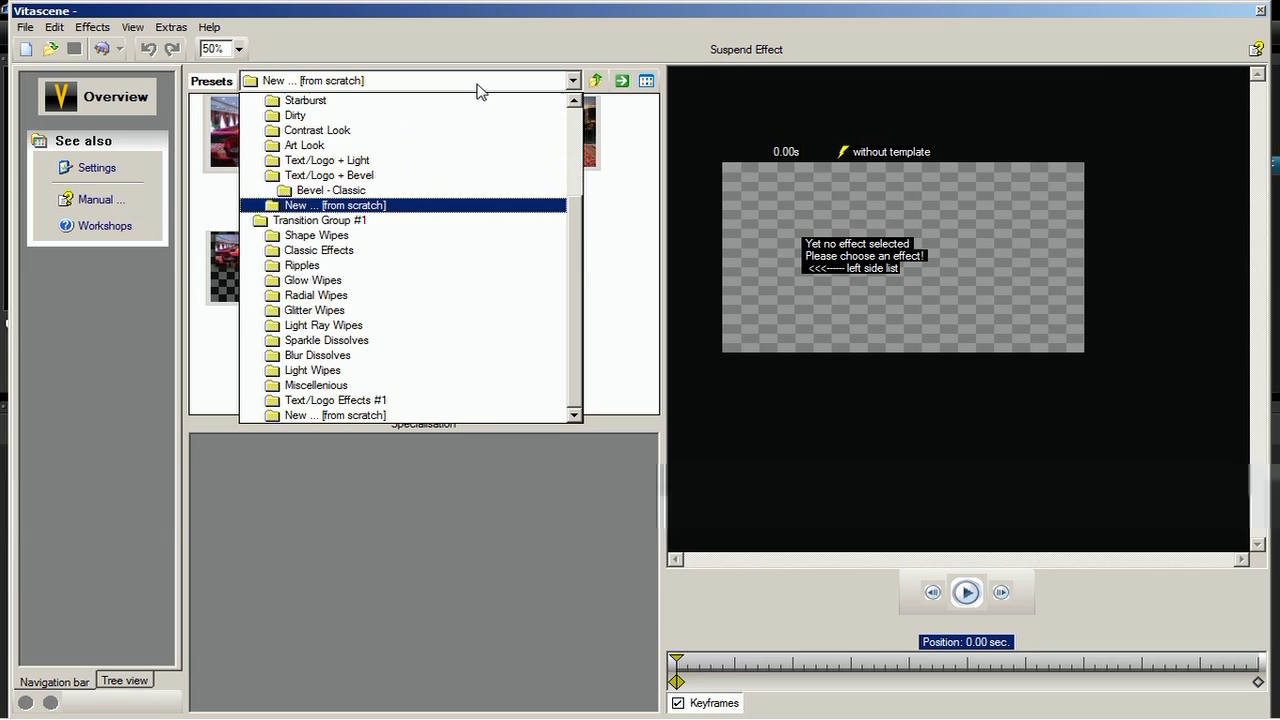
scroll(480, 91, "up", 2)
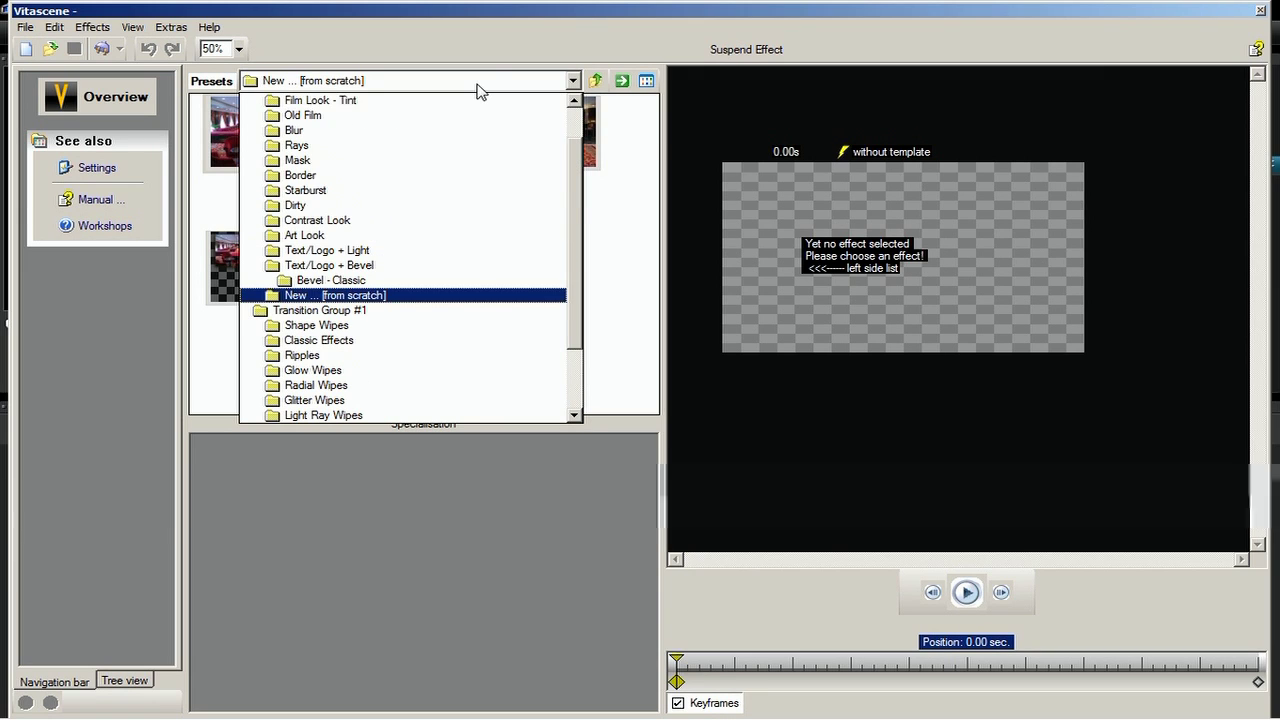
left_click(347, 192)
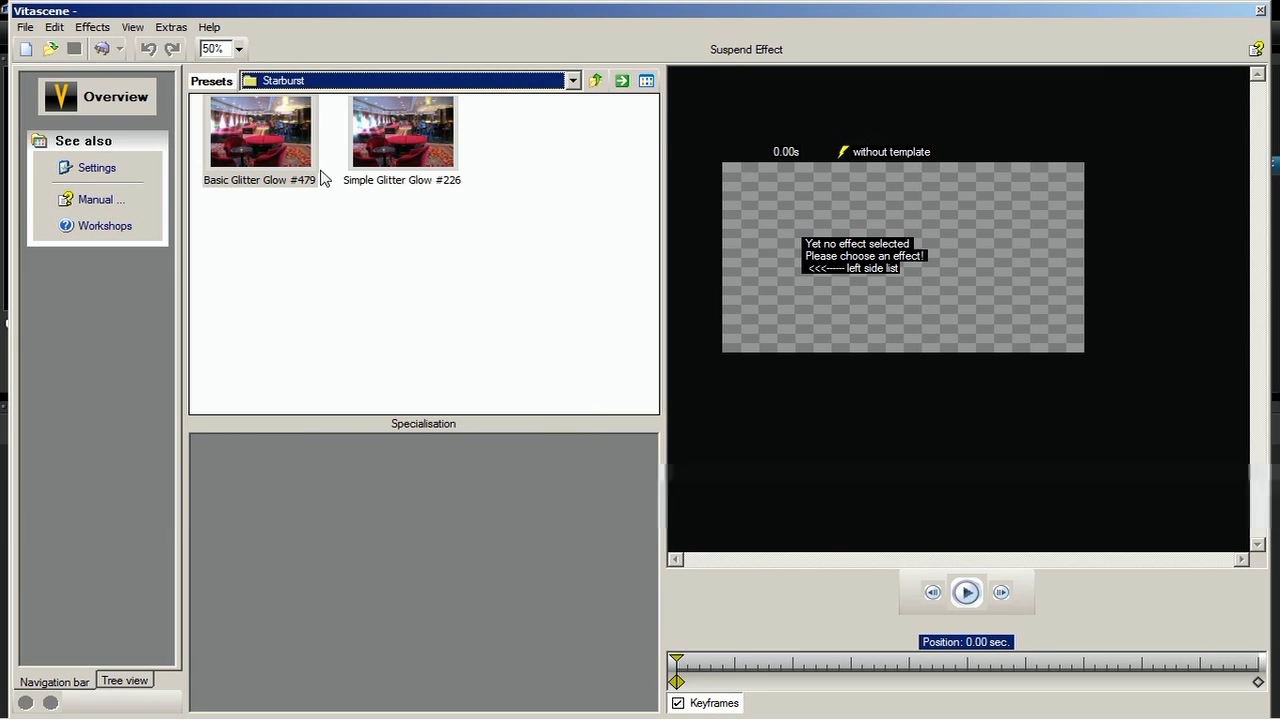
double_click(273, 138)
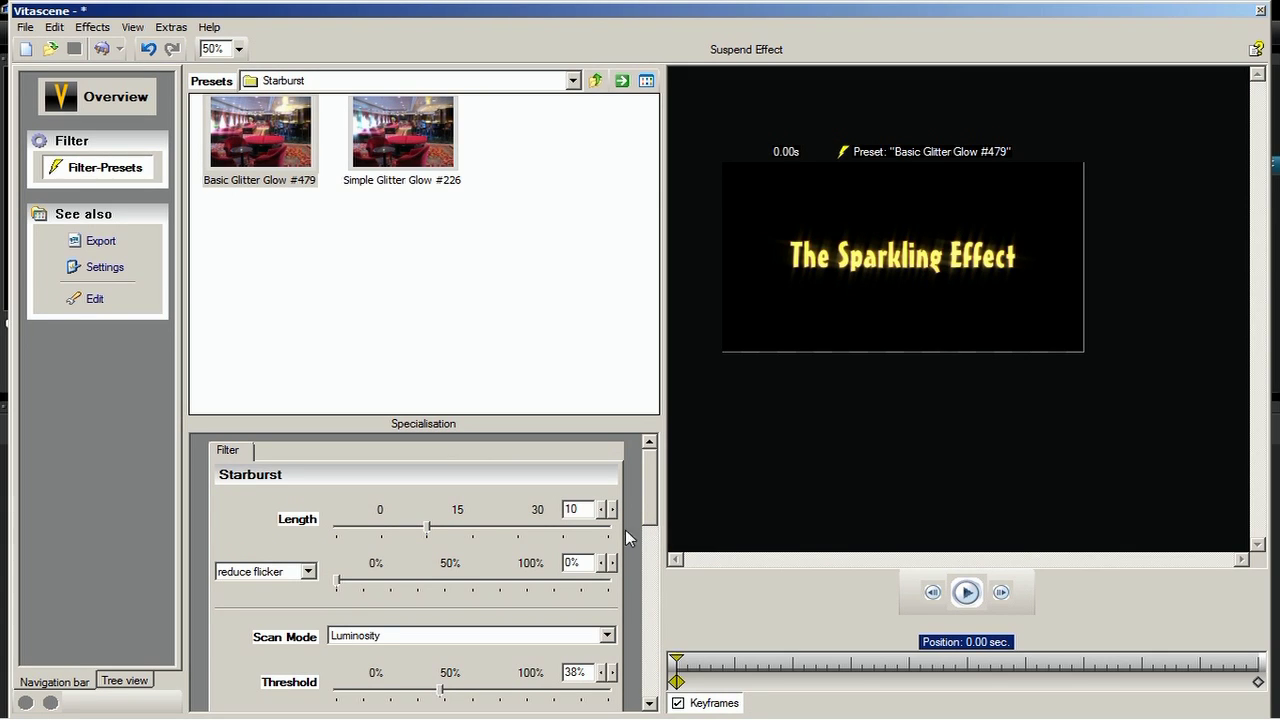
left_click(309, 572)
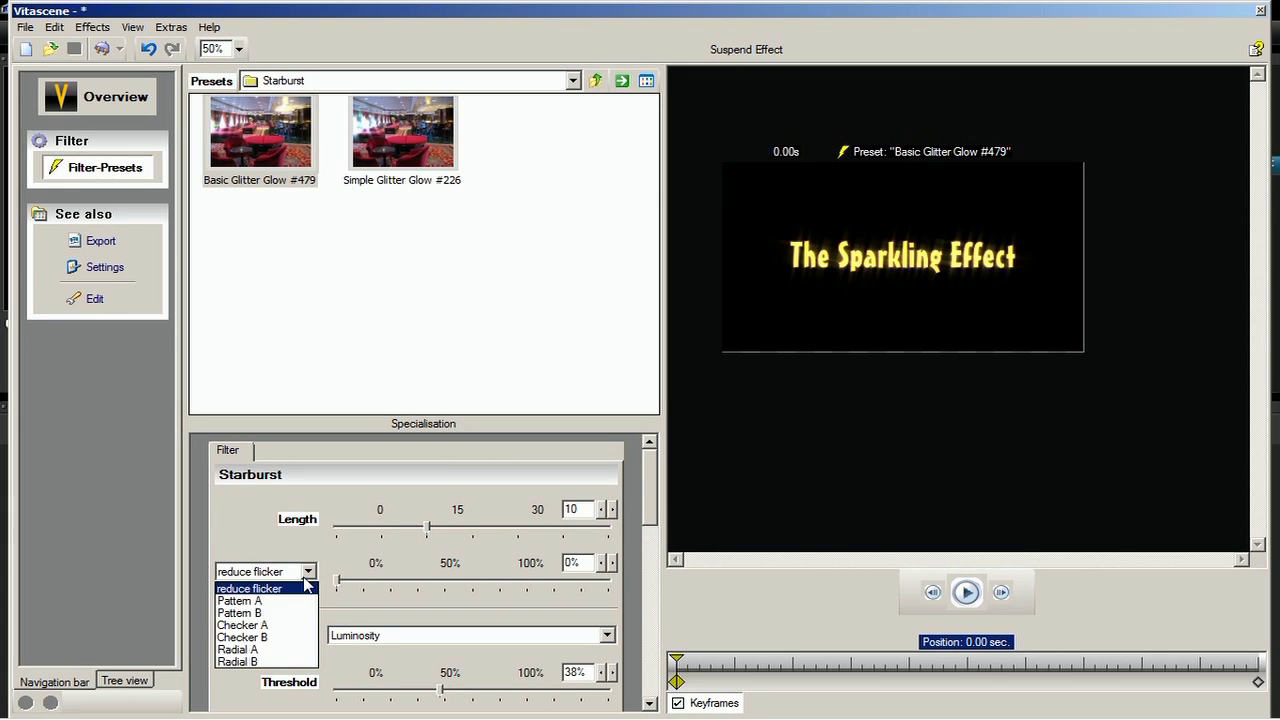
left_click(276, 641)
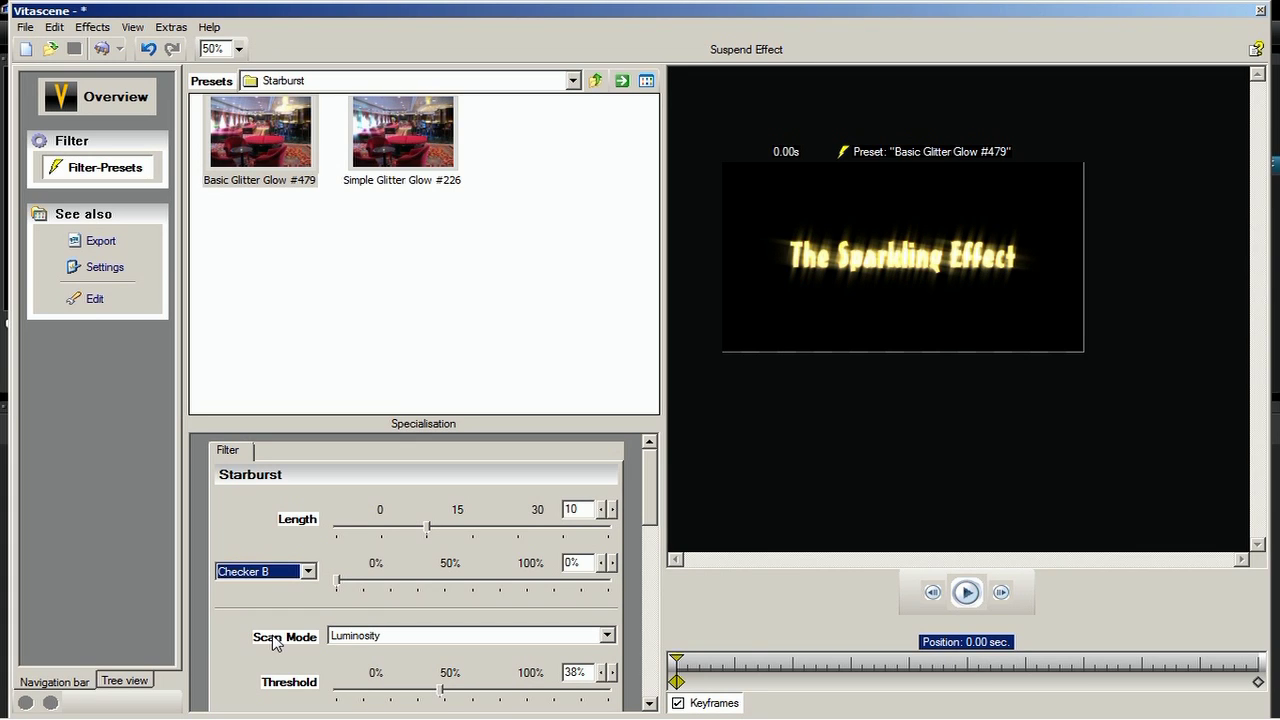
- Keyframe the Checker B amount at 100% at 12.00 sec., then save the Vitascene effect and return to VideoStudio
left_click_drag(675, 660, 966, 672)
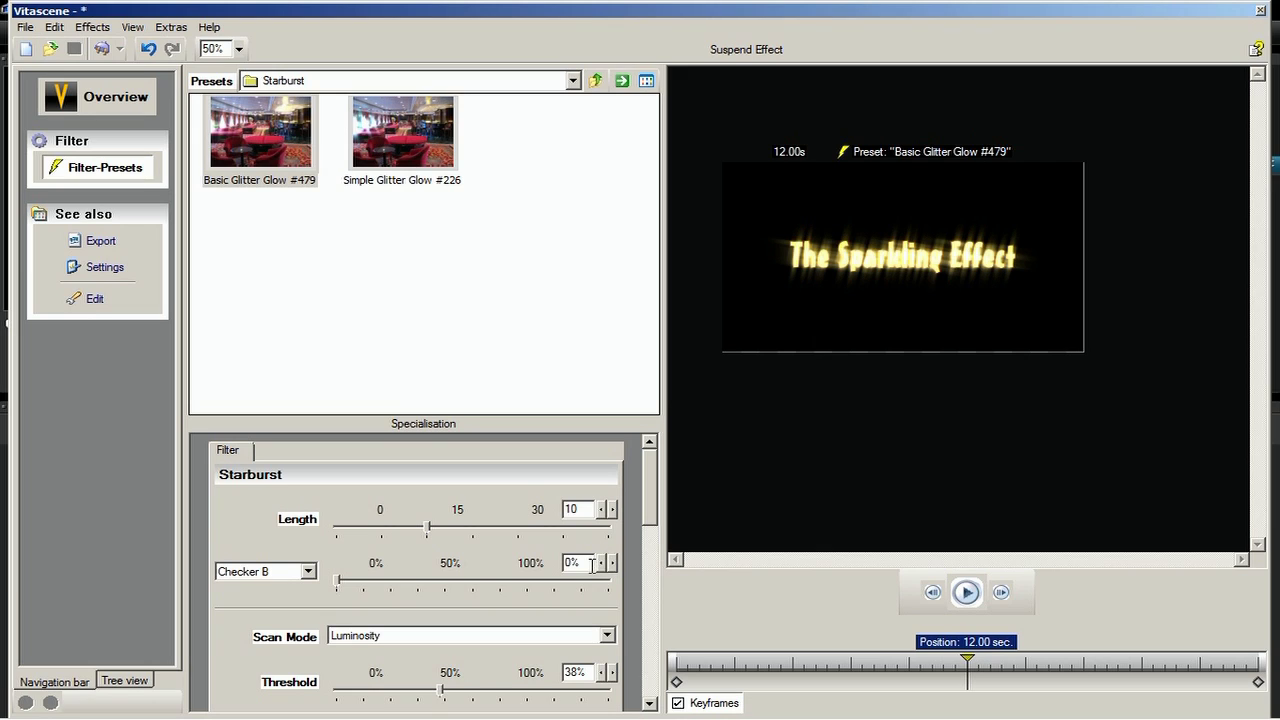
left_click(548, 565)
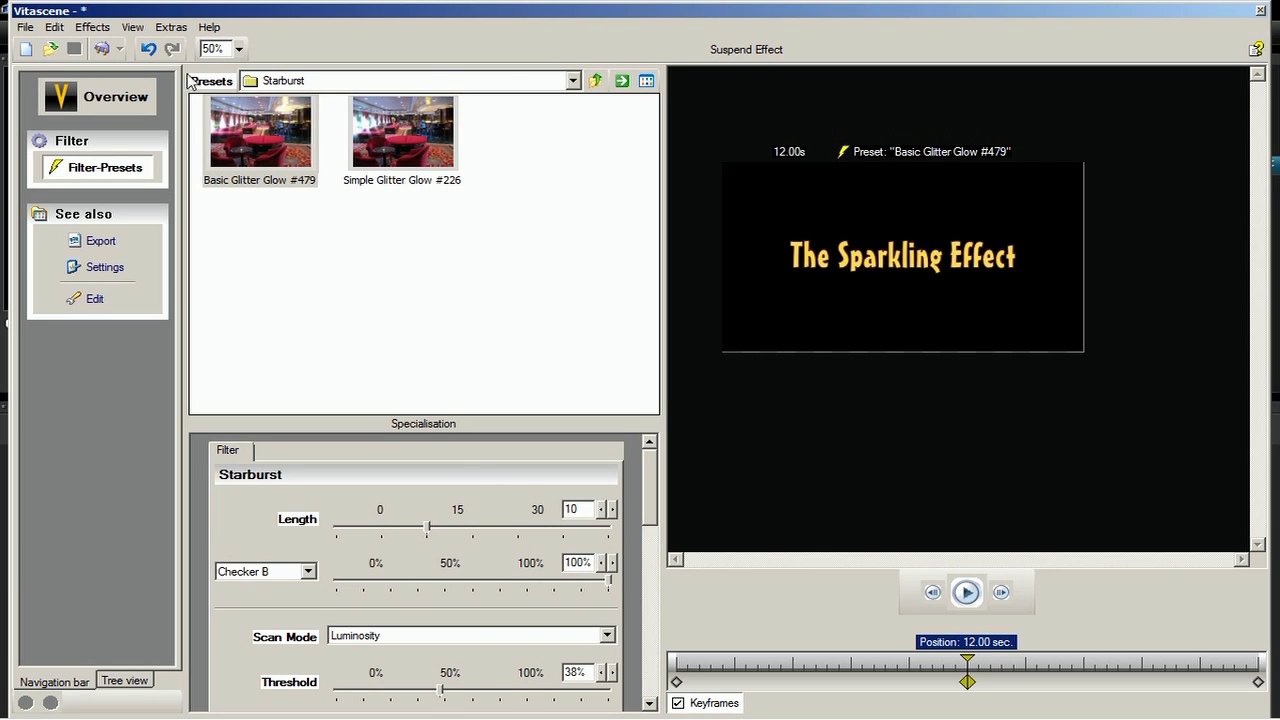
left_click(102, 48)
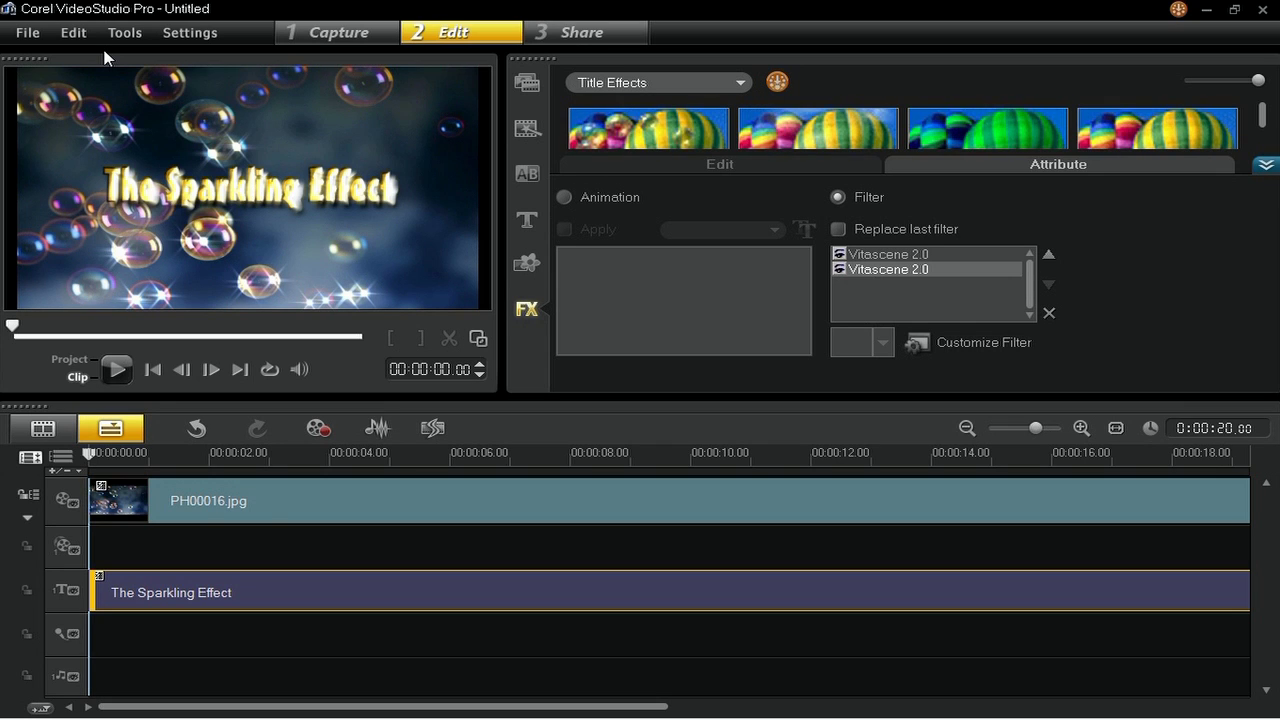
- Enable text animation on the title with the Moving Path type and choose the middle preset in its second row
left_click(563, 197)
left_click(564, 229)
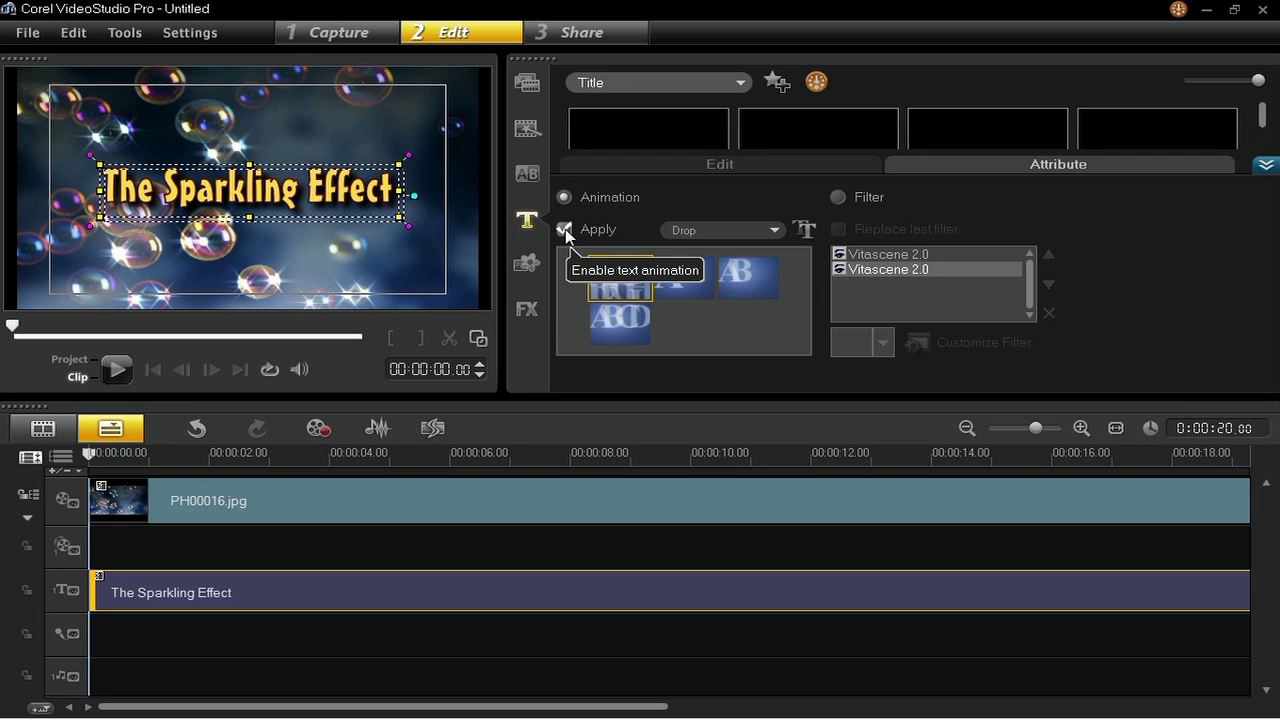
left_click(752, 232)
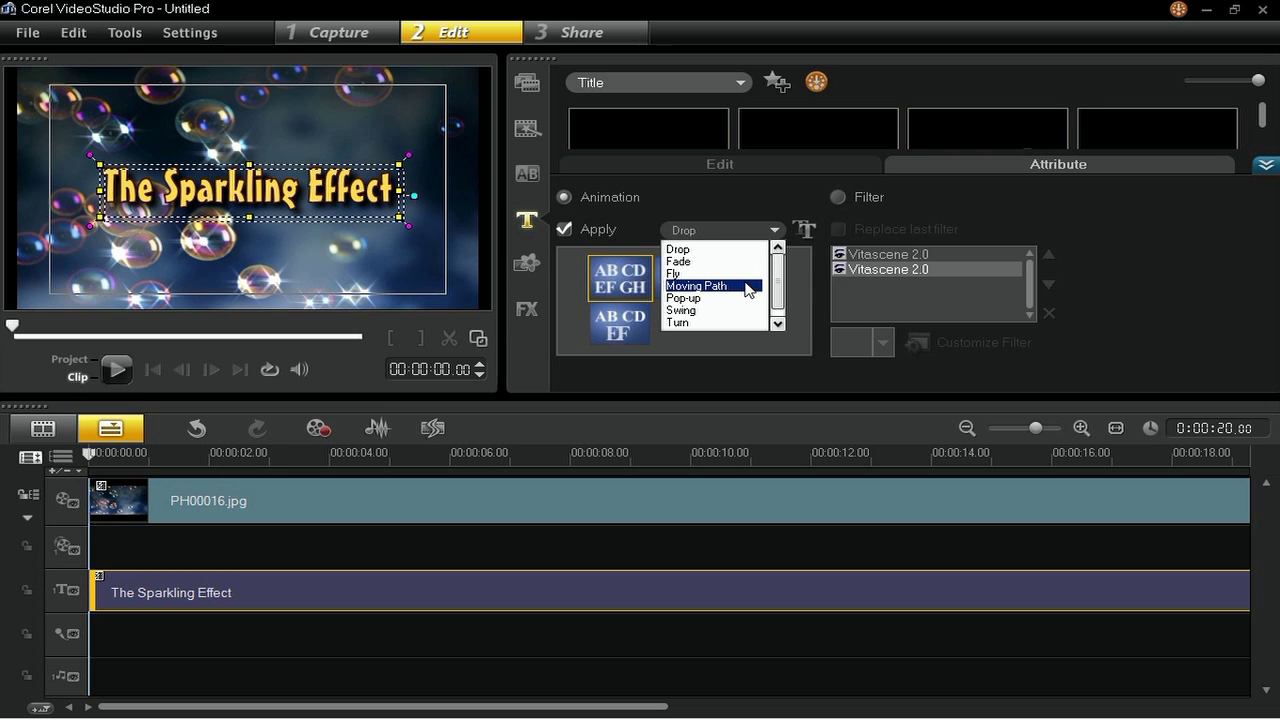
left_click(745, 286)
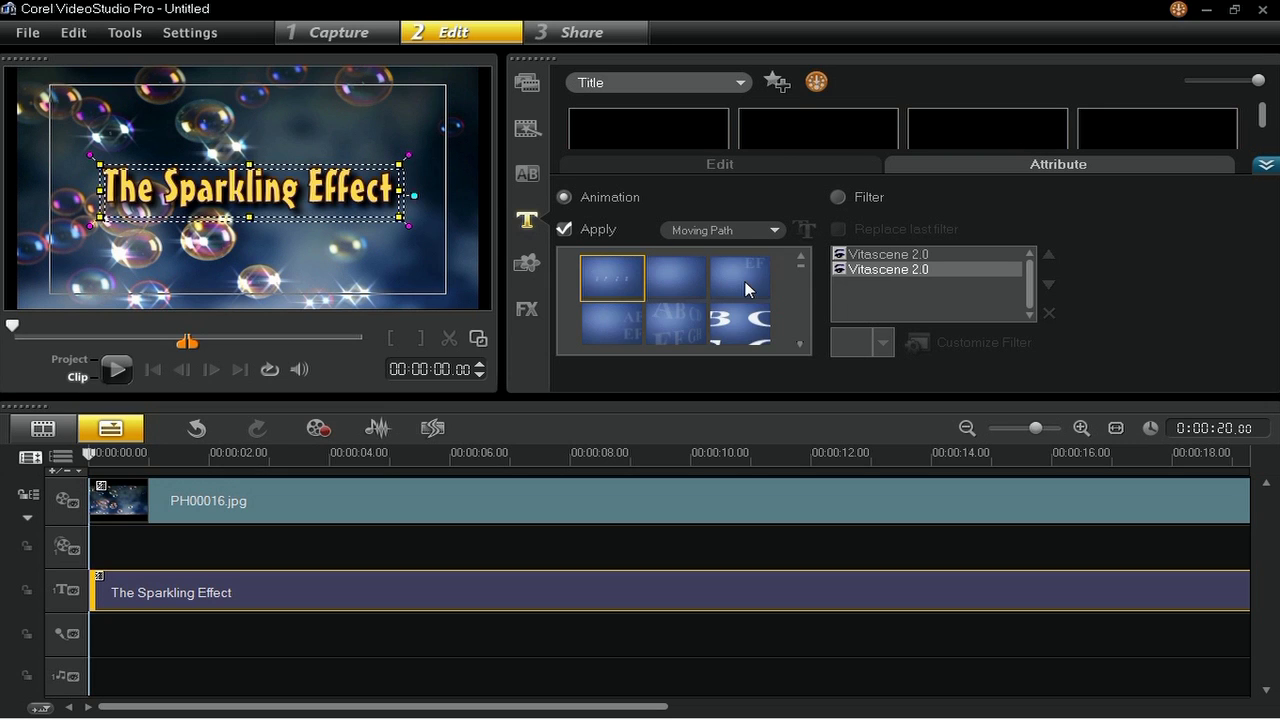
left_click(678, 323)
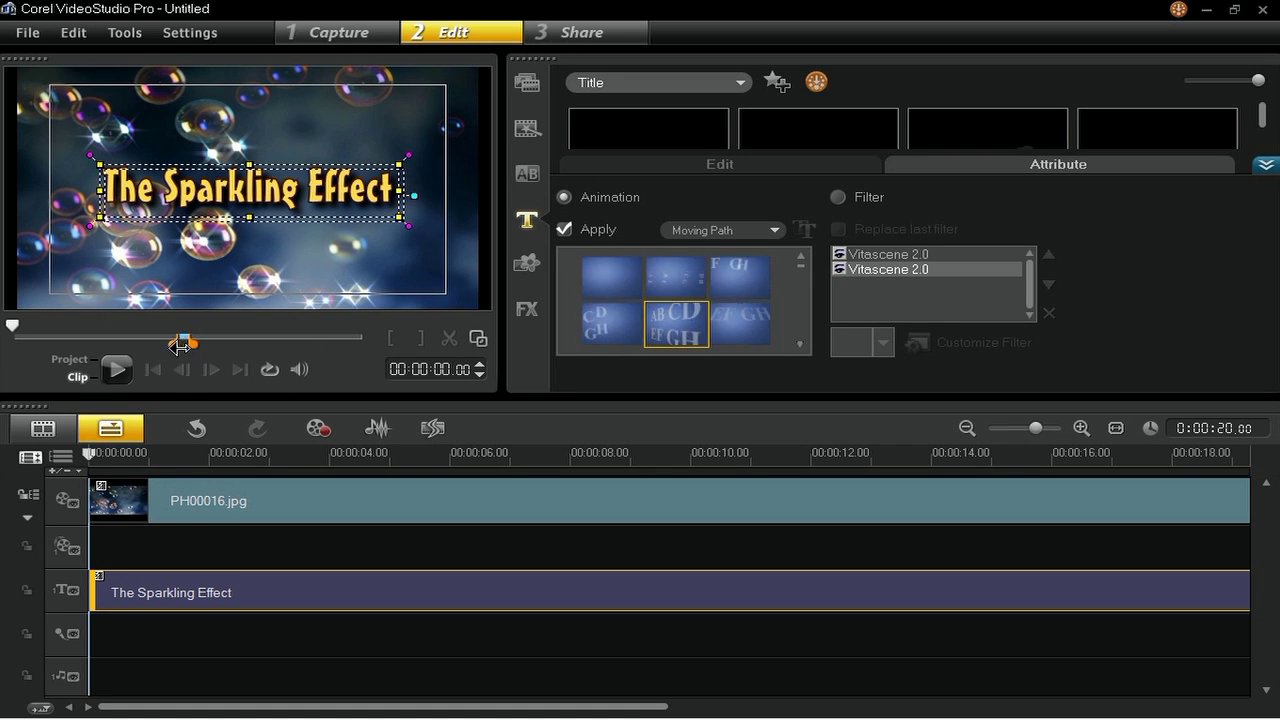
- Extend the title animation's pause duration toward both ends of the clip and play the clip back
left_click_drag(180, 345, 47, 358)
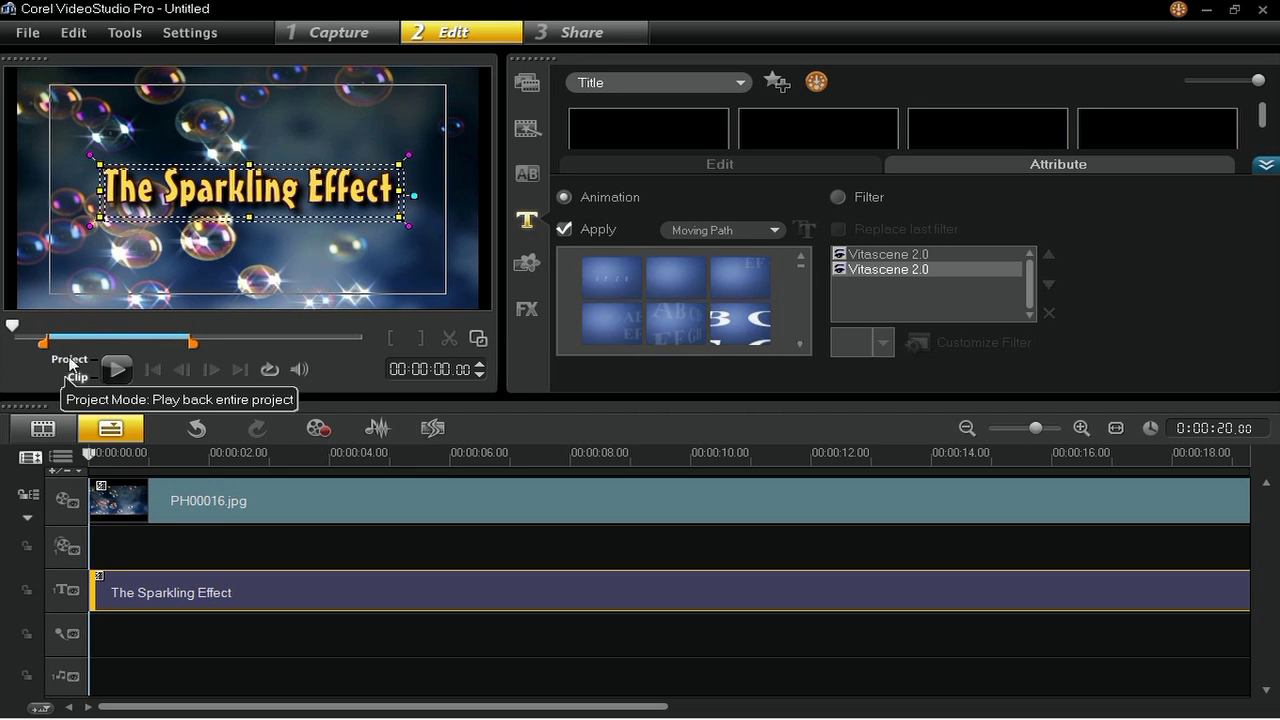
left_click_drag(190, 340, 333, 359)
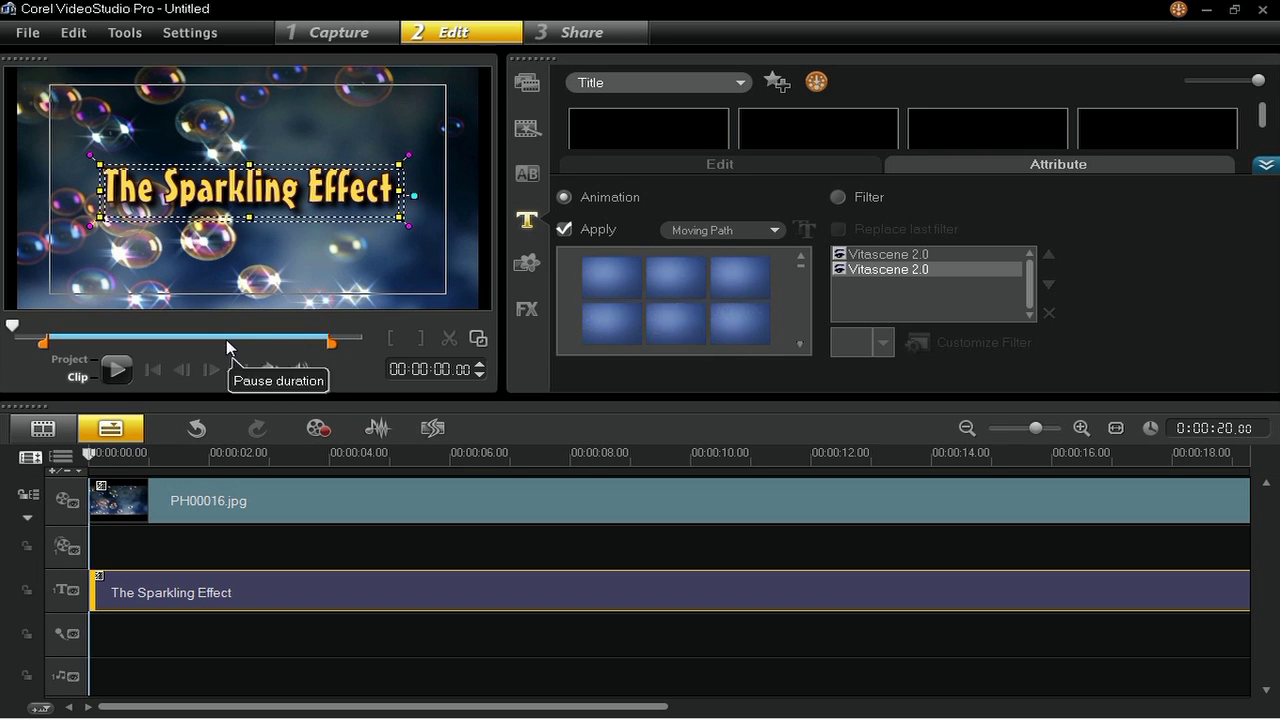
left_click(130, 372)
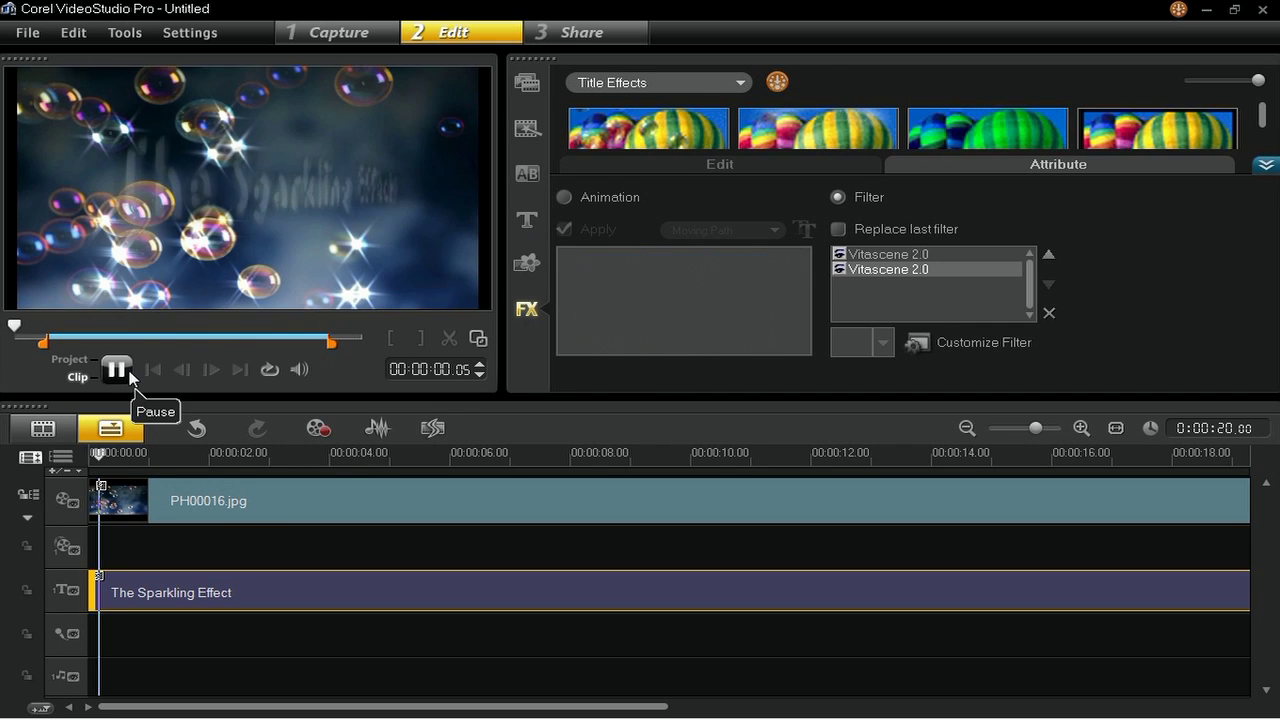
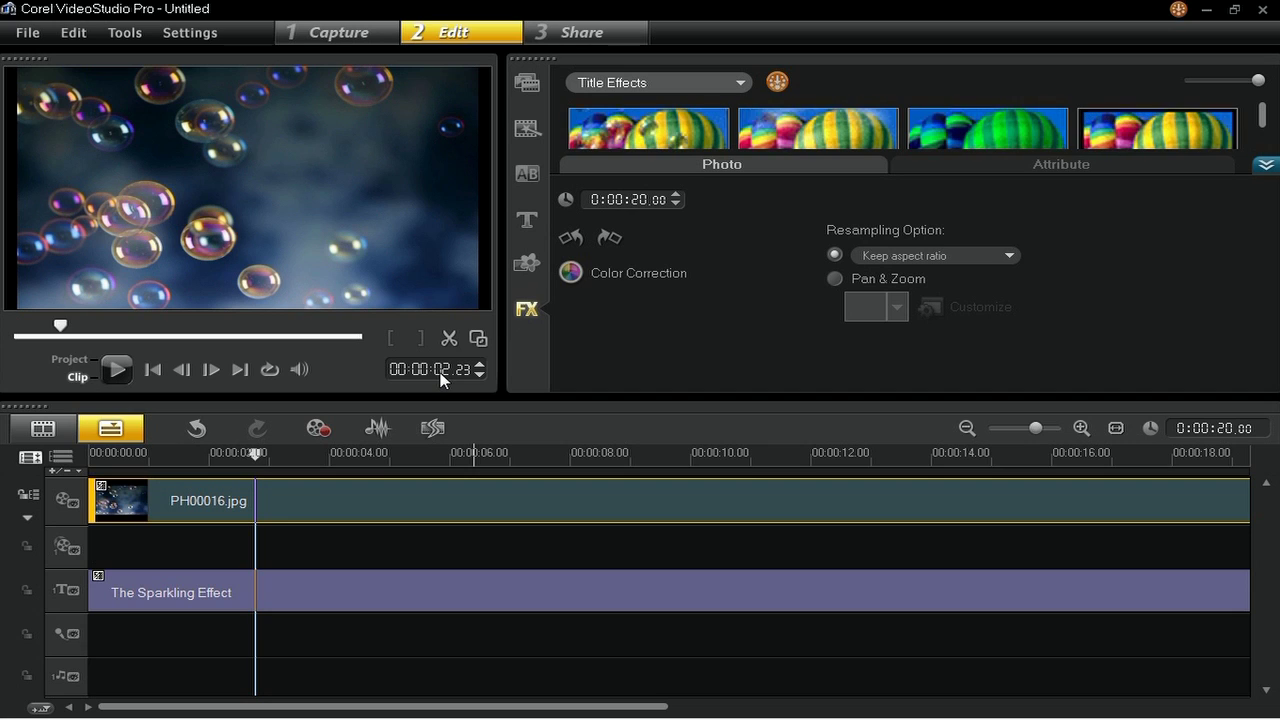
- Split the PH00016.jpg photo clip at 10 seconds
type("10")
key("Return")
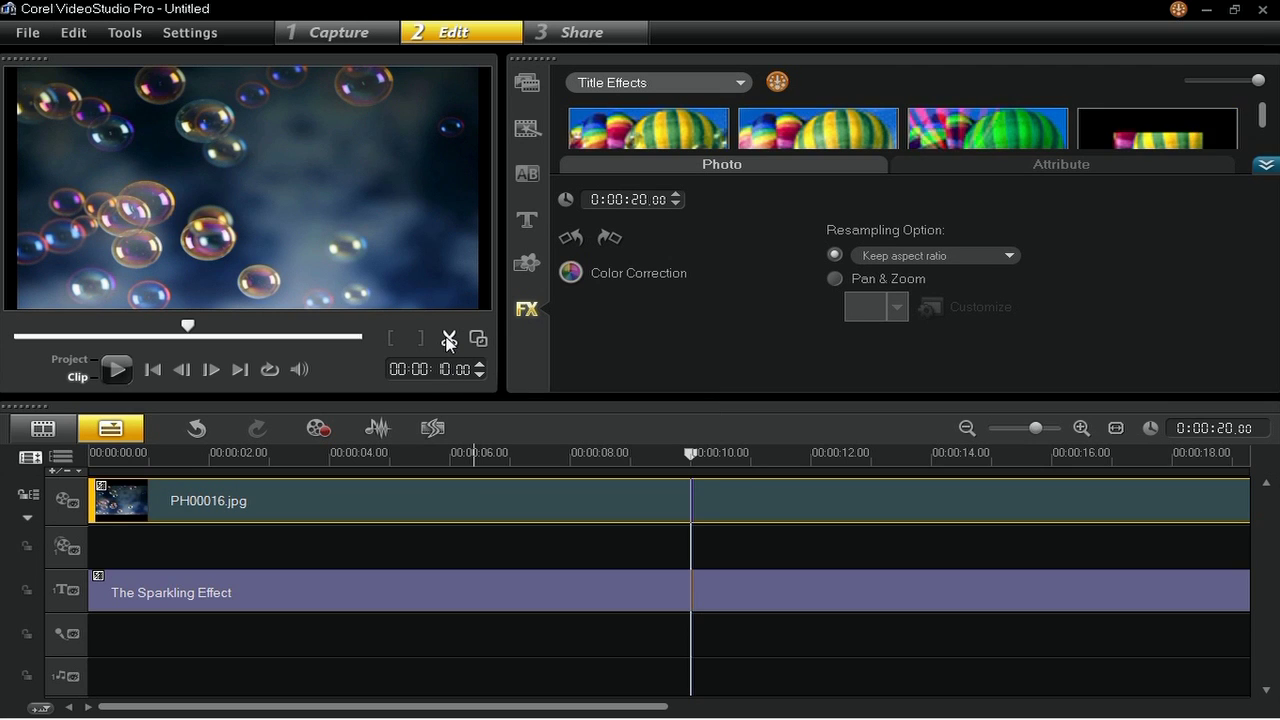
left_click(448, 341)
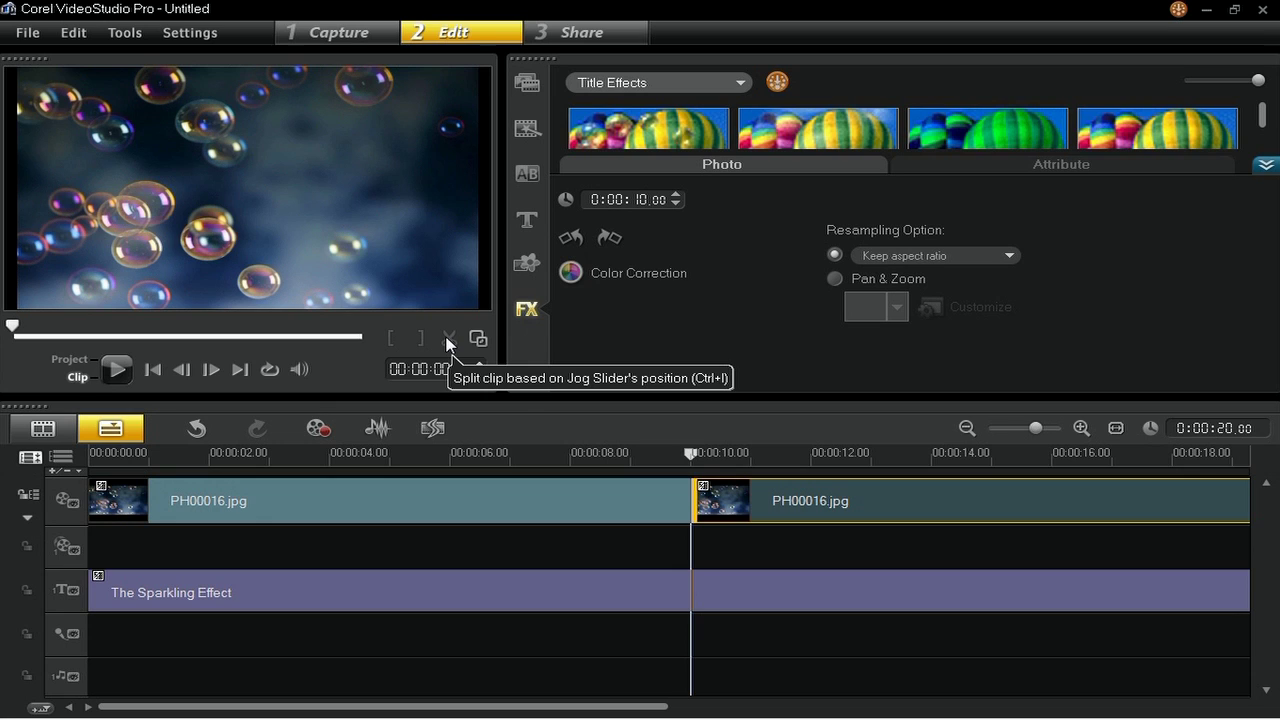
- Copy the attributes of the first half of the split photo clip and paste all of them onto the second half
left_click(613, 501)
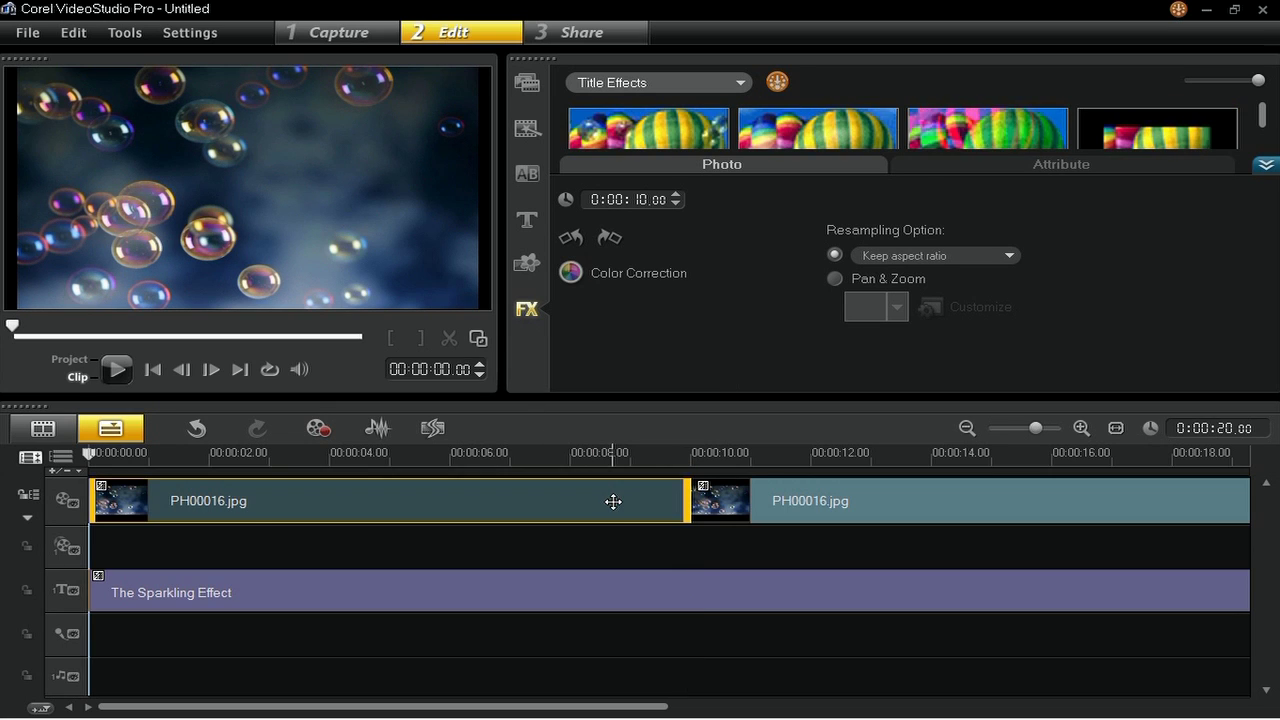
left_click(790, 504)
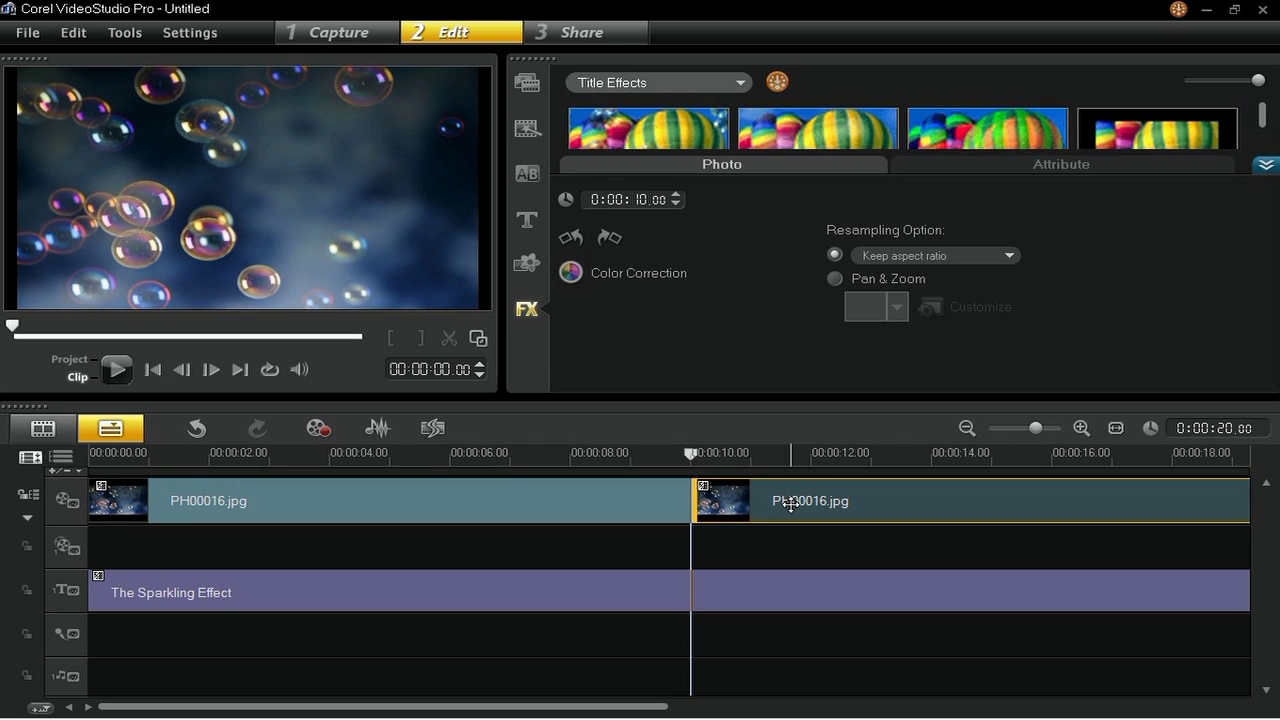
left_click(617, 506)
right_click(621, 503)
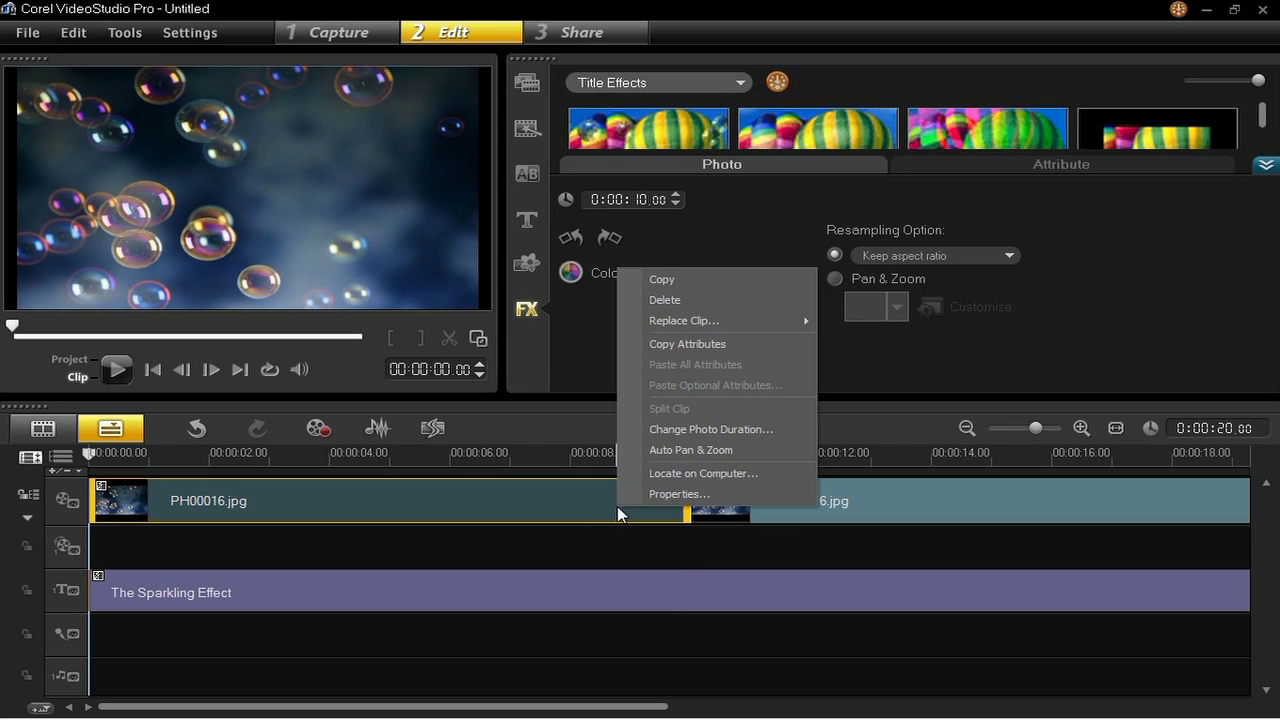
left_click(707, 346)
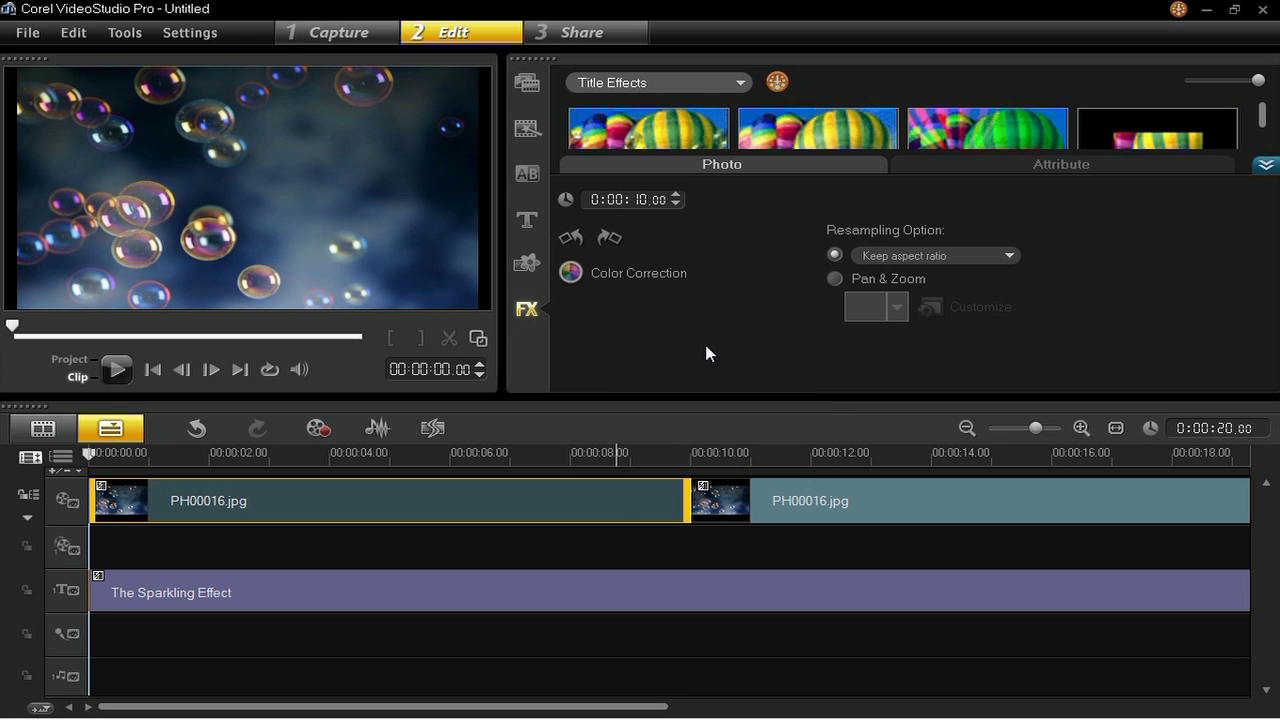
left_click(785, 500)
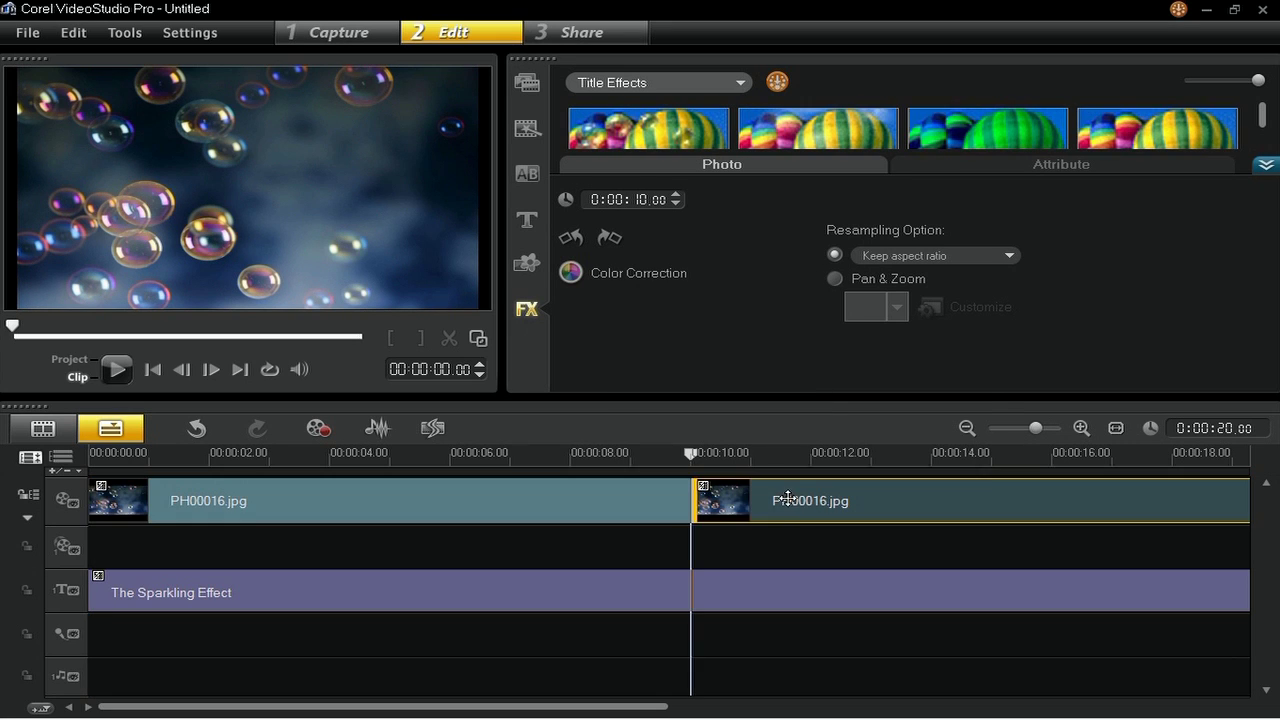
right_click(788, 498)
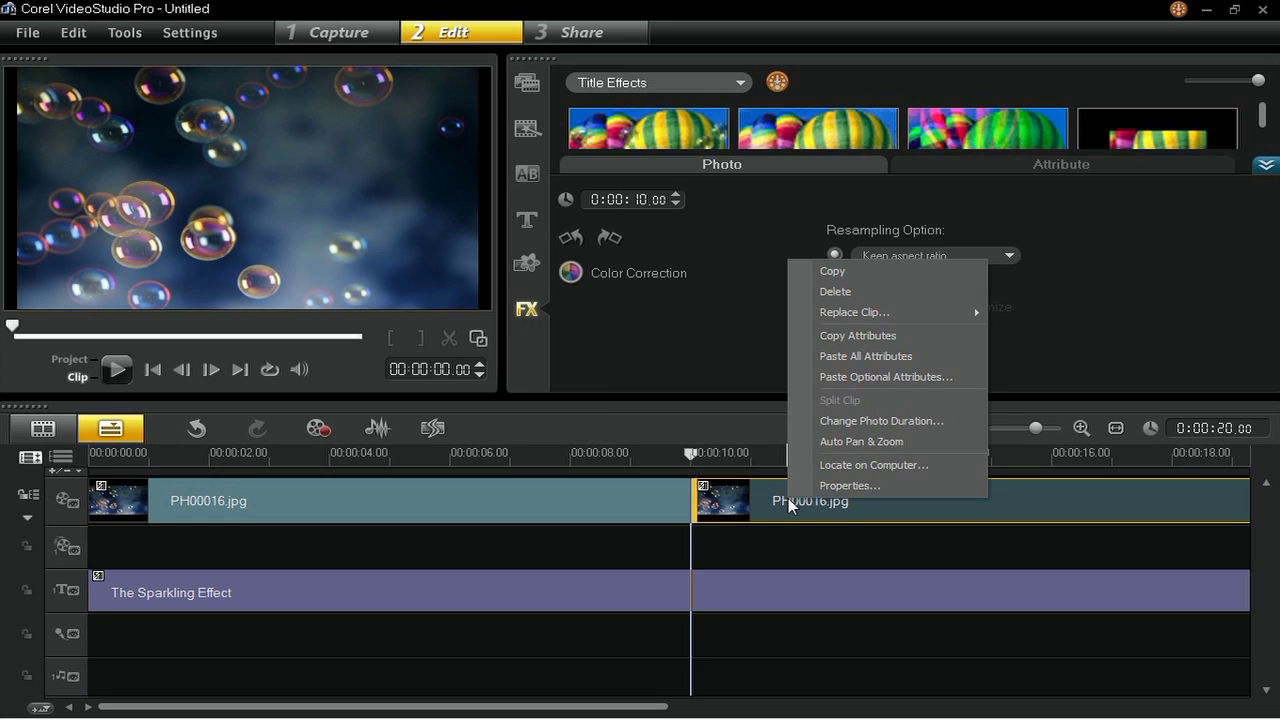
left_click(933, 356)
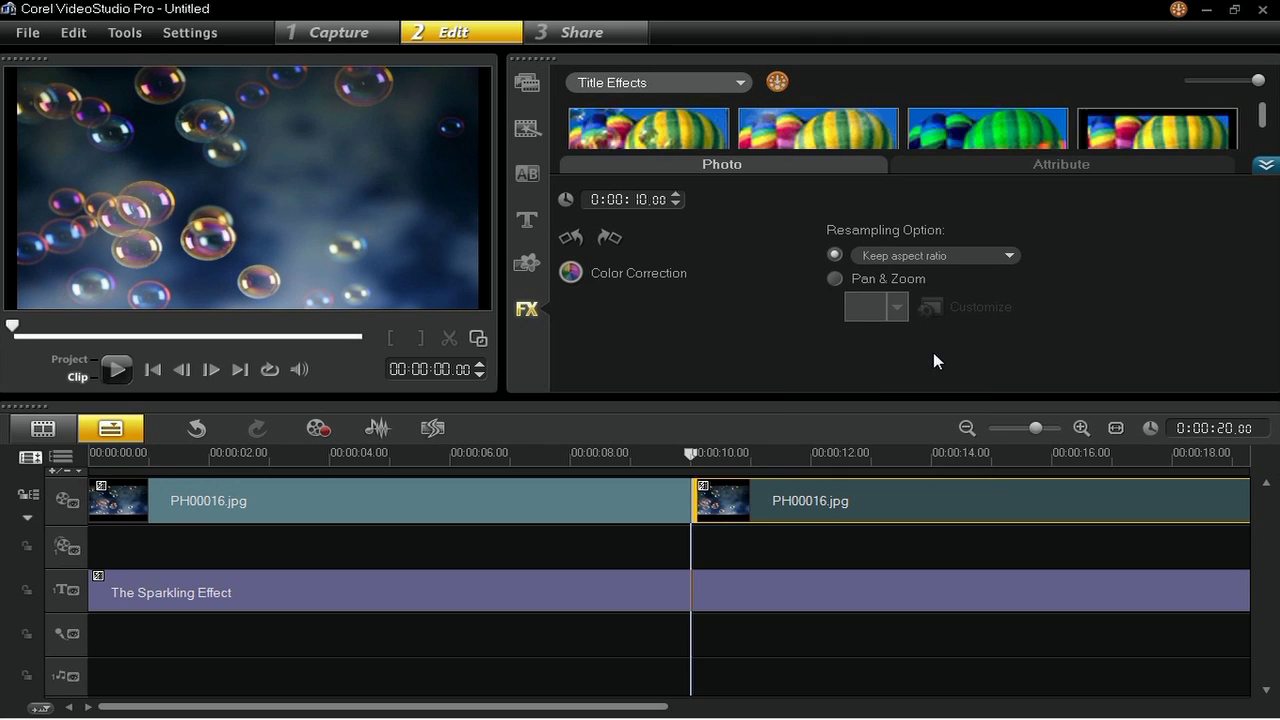
- Place the proDAD Vitascene transition between the two photo clips and show the transition's options
left_click(526, 174)
left_click(659, 82)
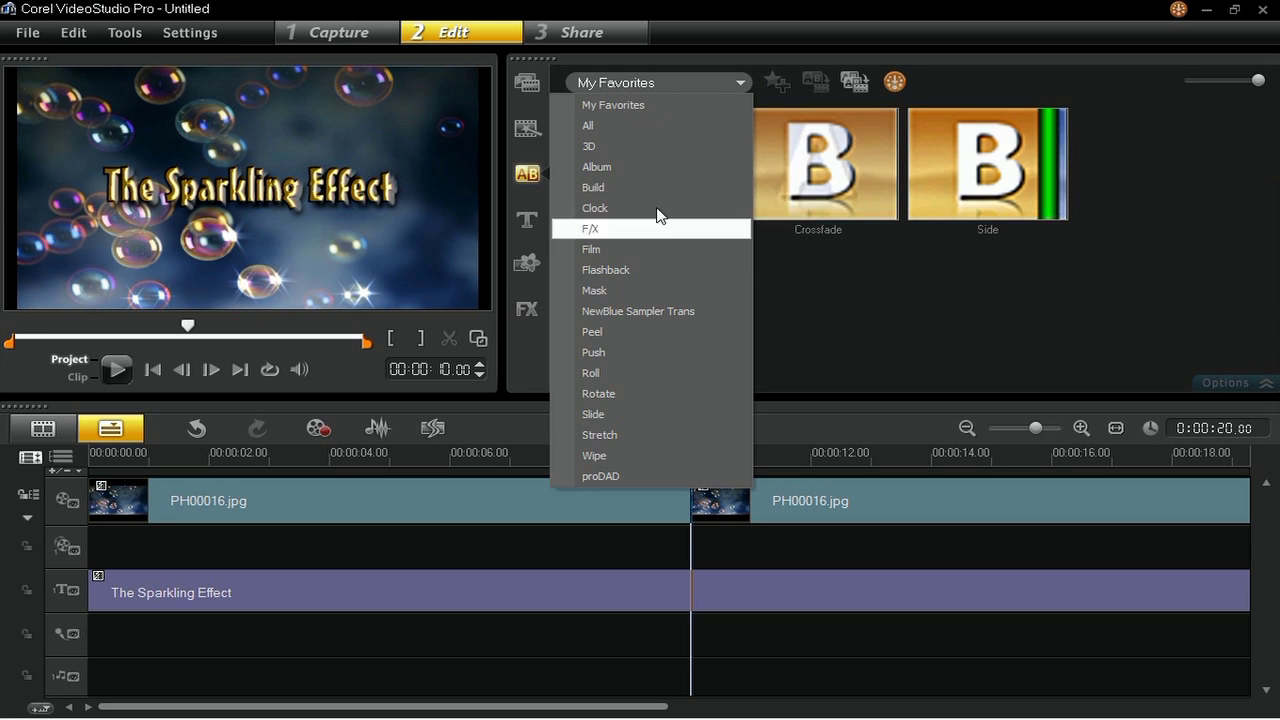
left_click(700, 474)
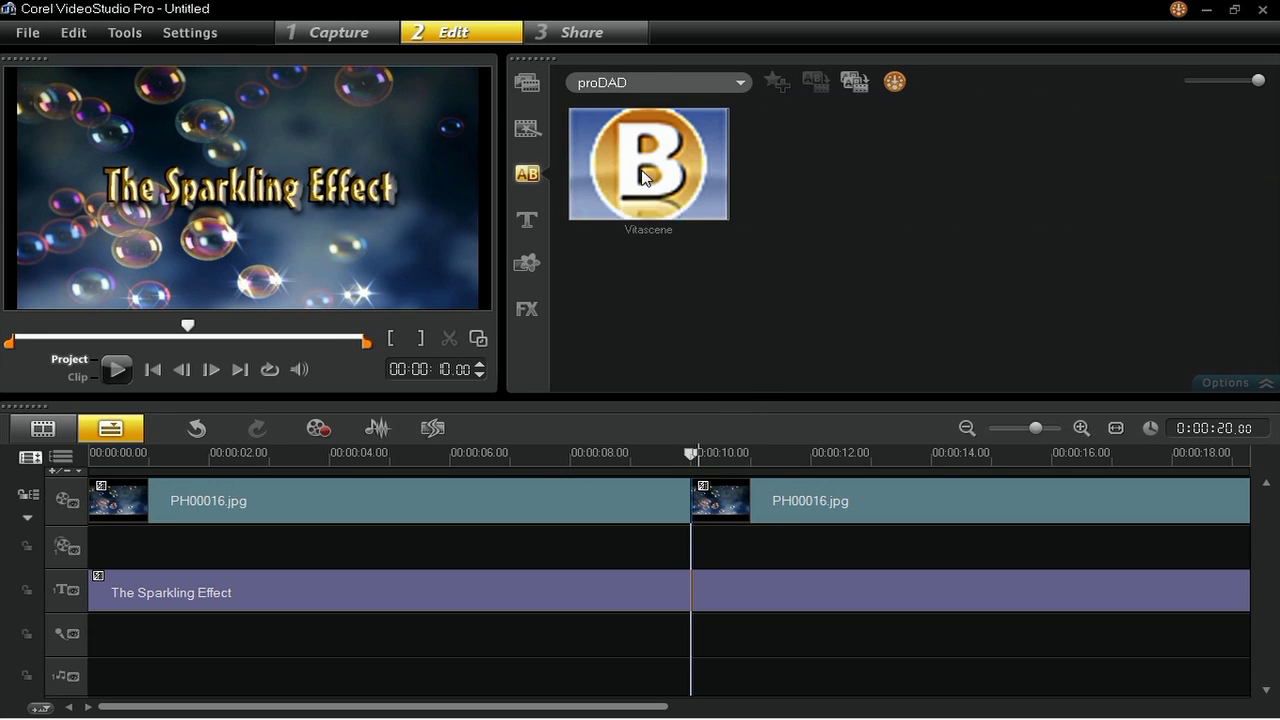
left_click_drag(643, 177, 700, 515)
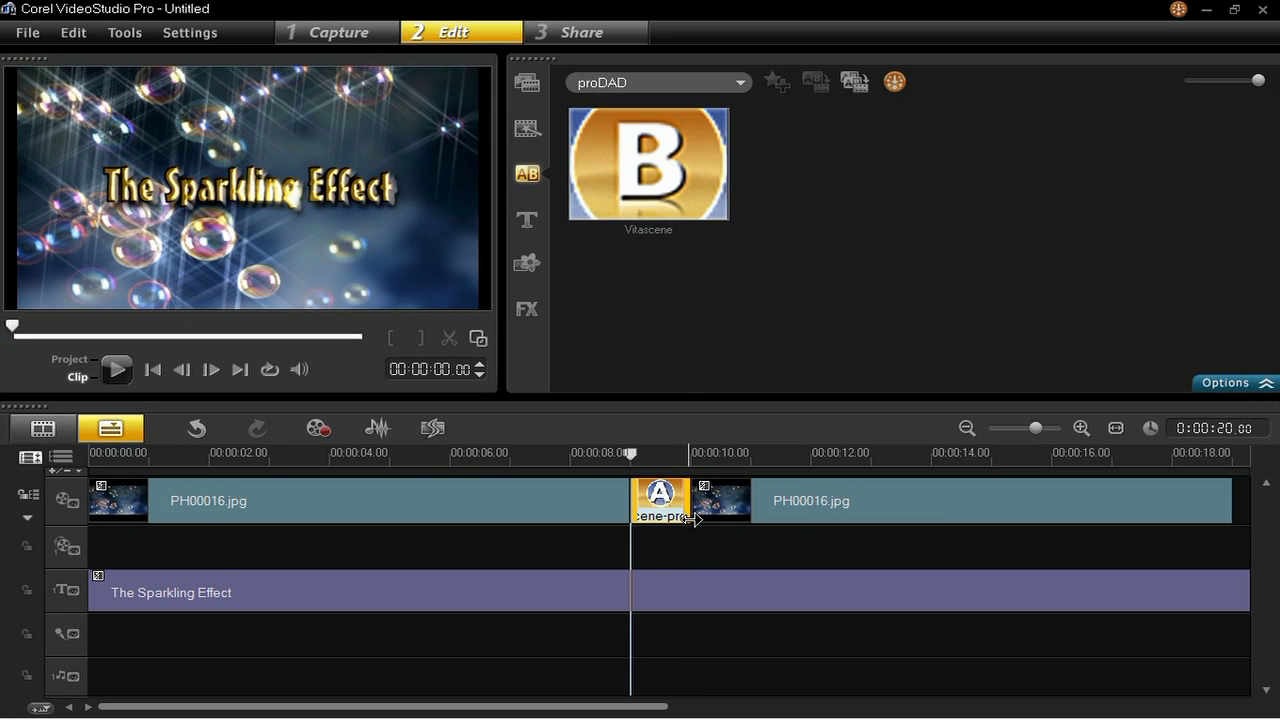
left_click(1228, 383)
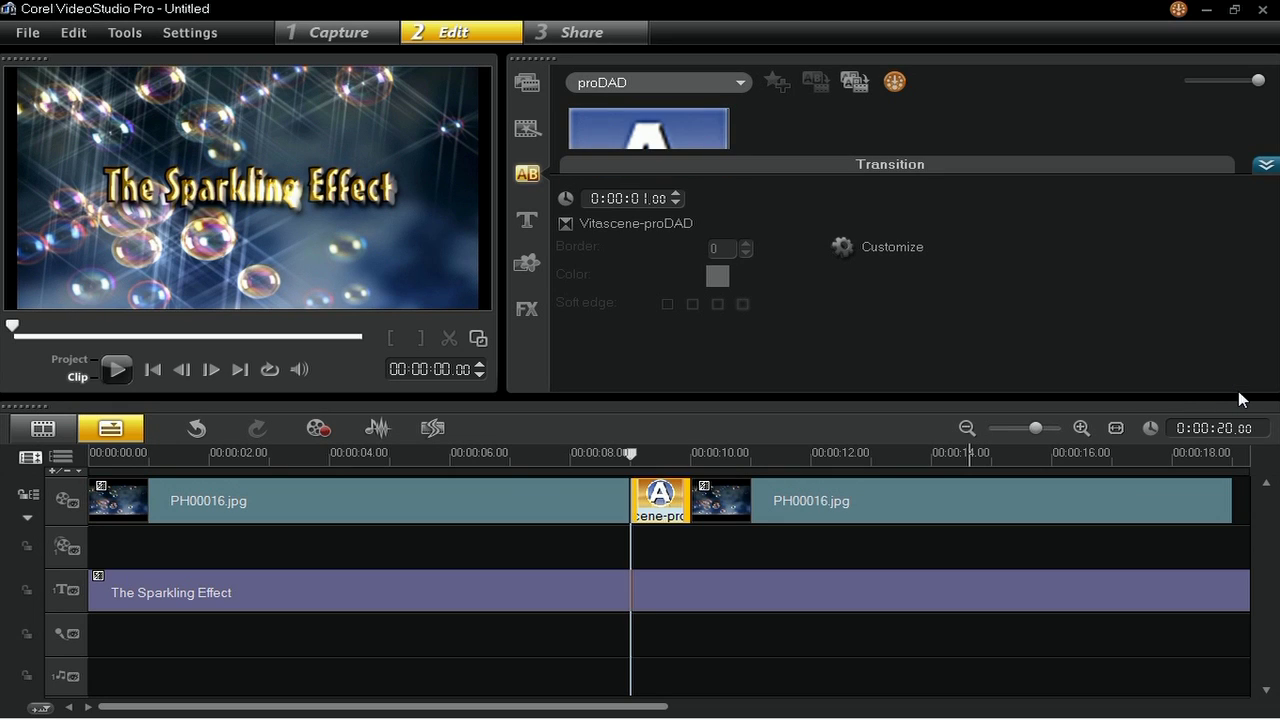
- Customize the Vitascene transition with the Torch Light Sweep #616 preset from Light Wipes and set the transition's duration to 3 seconds
left_click(910, 259)
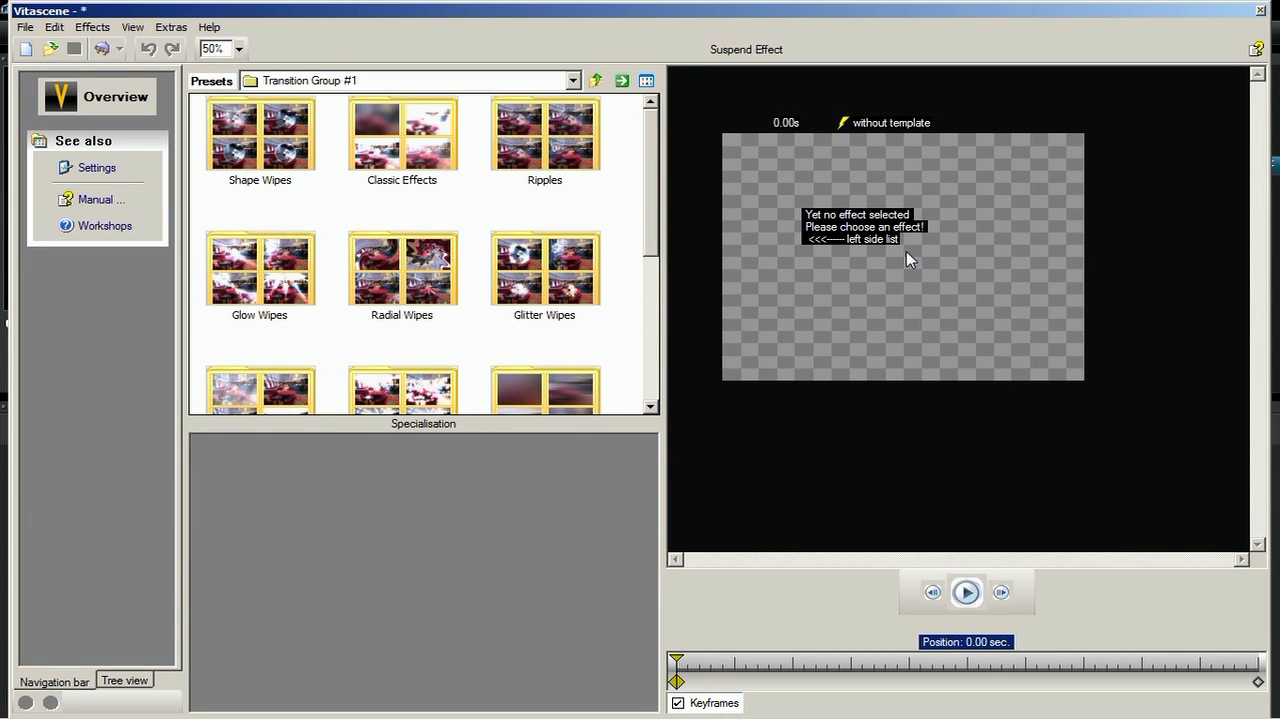
left_click(436, 81)
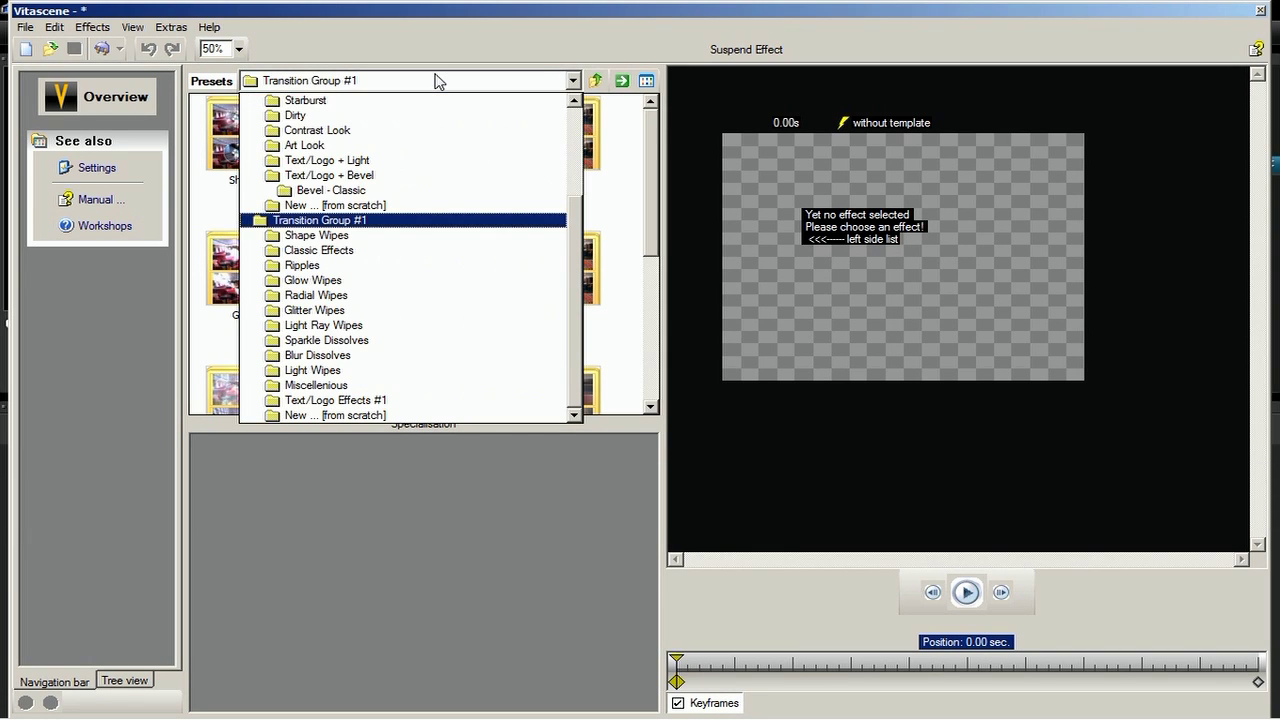
left_click(366, 372)
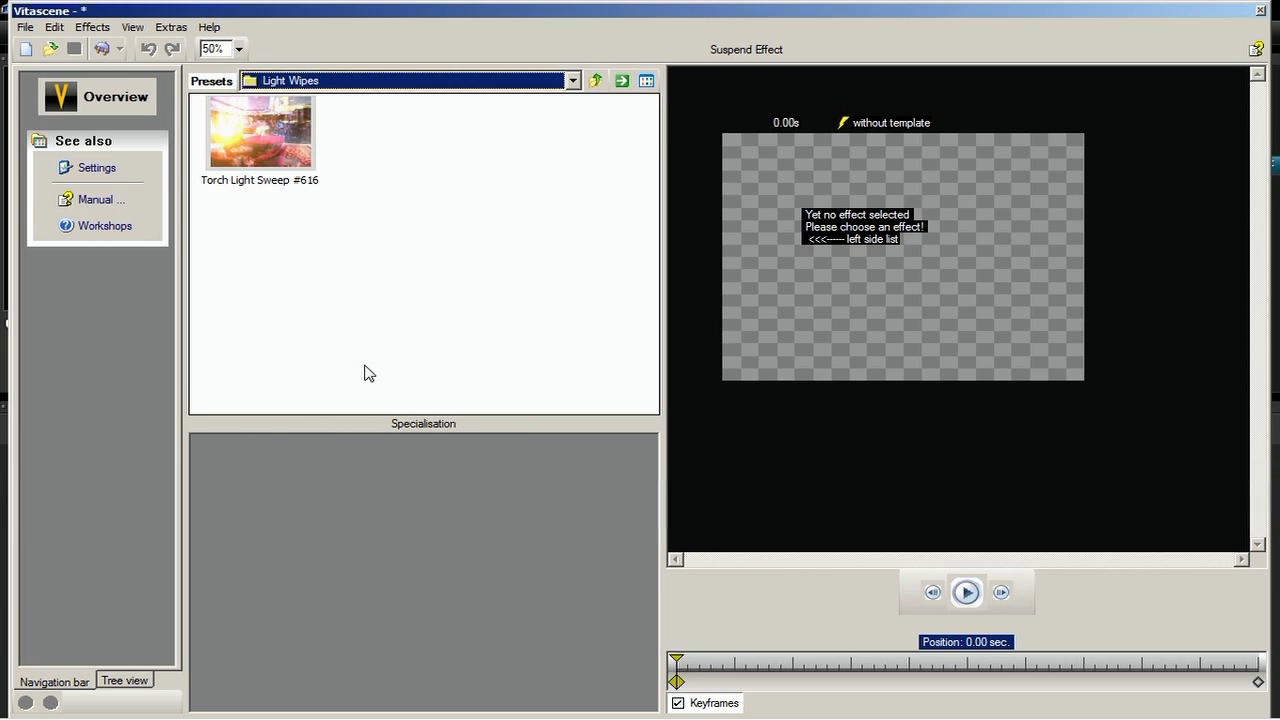
left_click(258, 160)
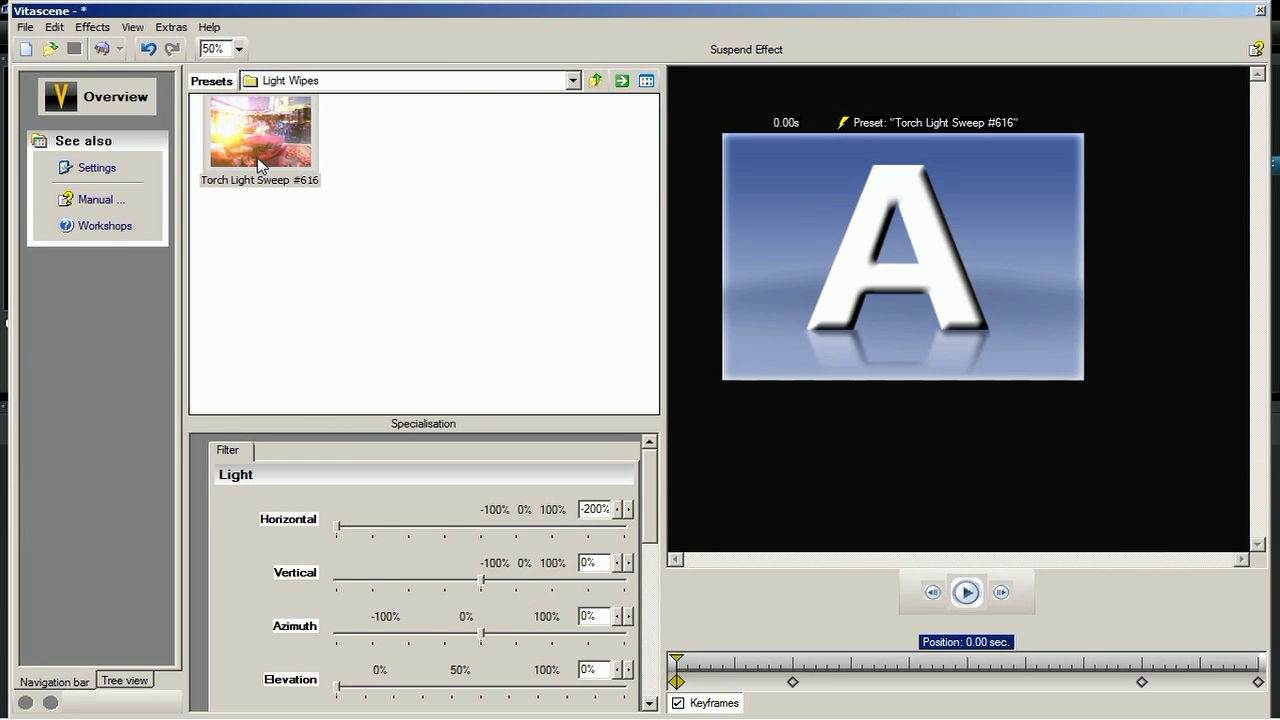
left_click(100, 50)
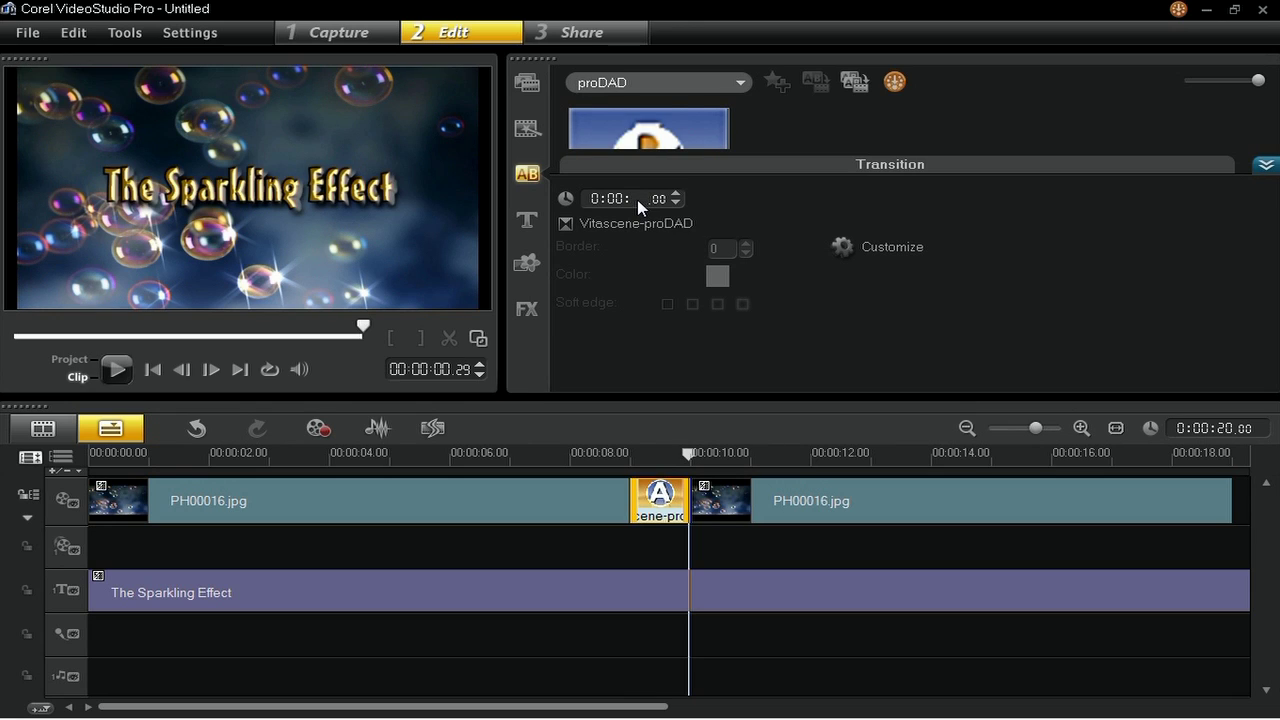
type("3")
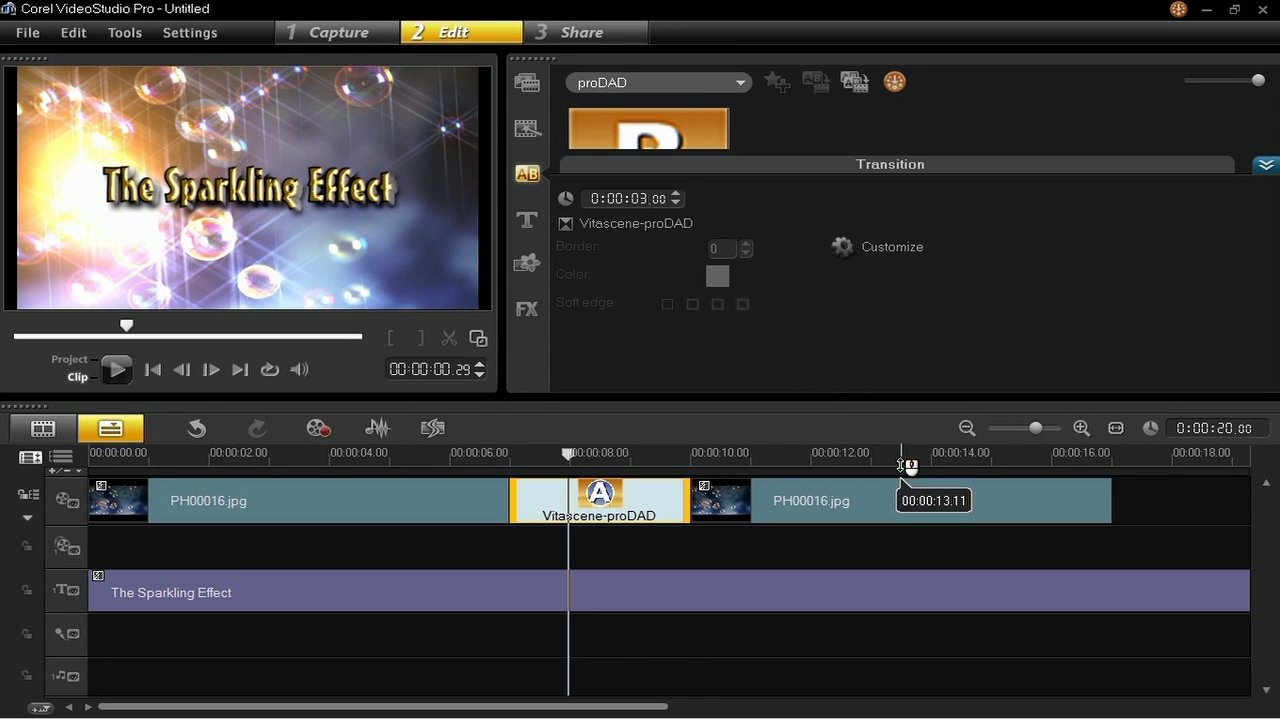
- Trim the title clip to 17 seconds so it ends with the second photo clip, and return to the start of the timeline
left_click(960, 578)
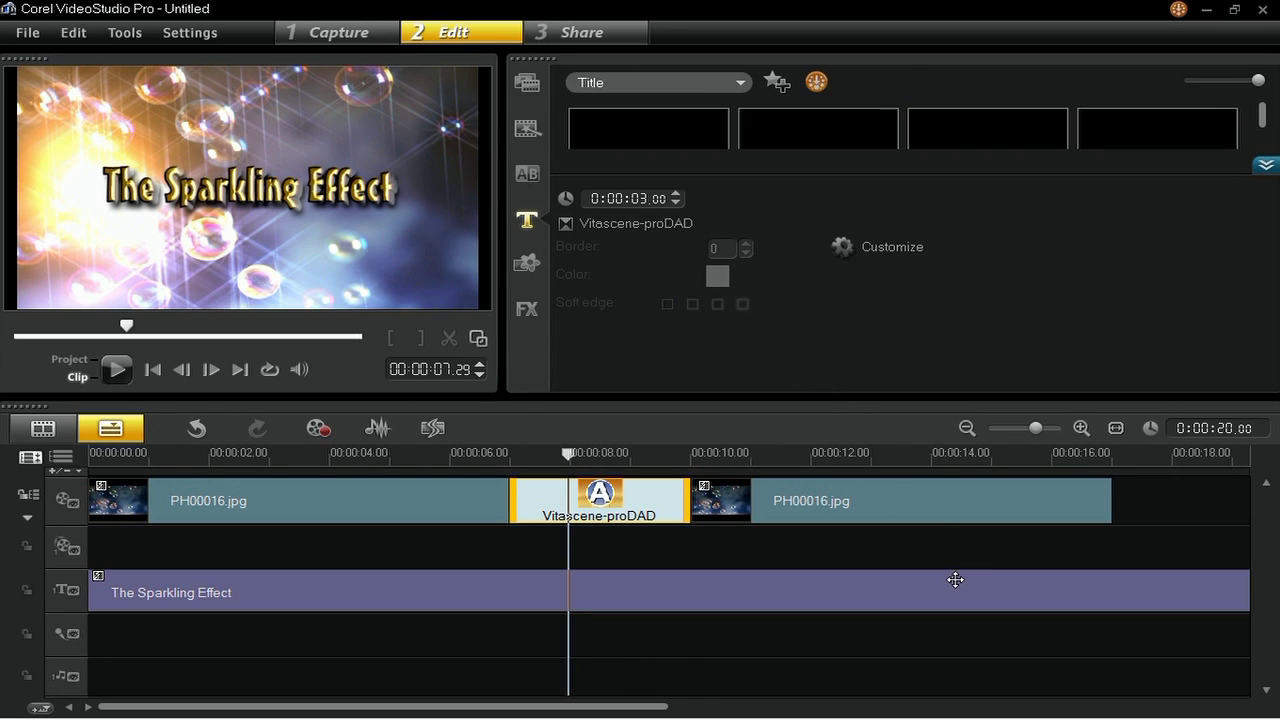
left_click(1115, 429)
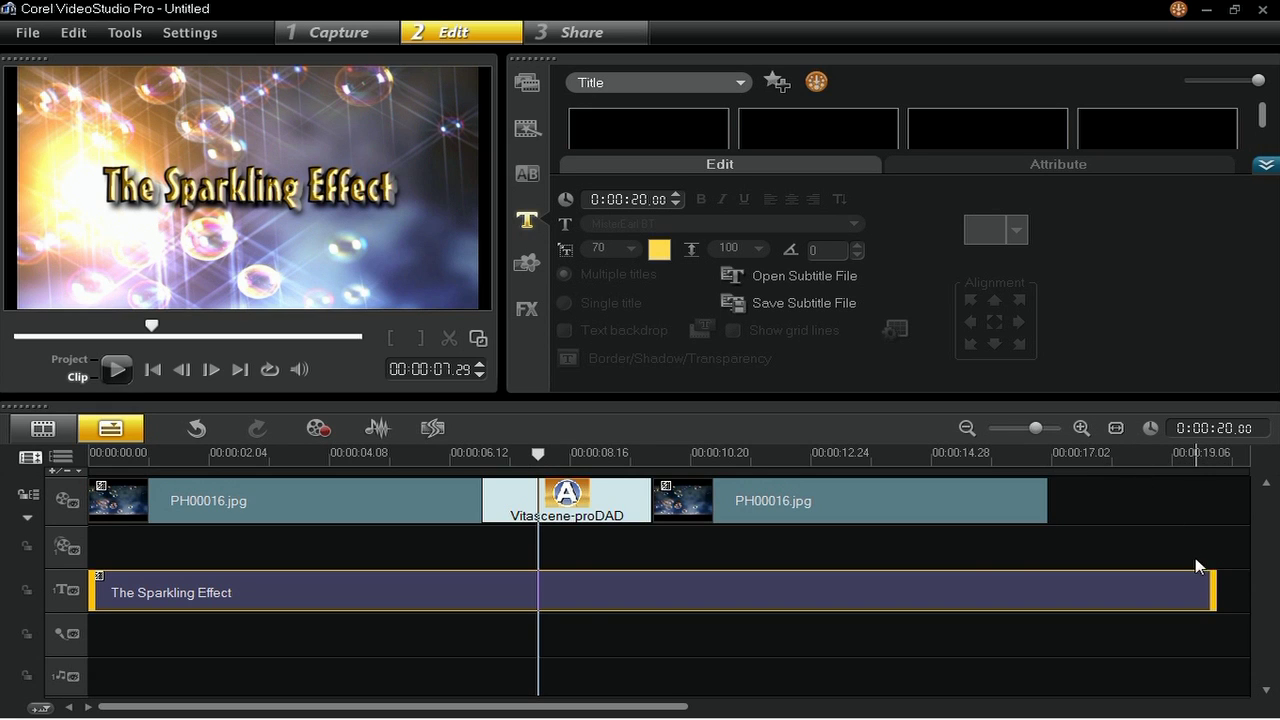
left_click_drag(1215, 590, 1055, 595)
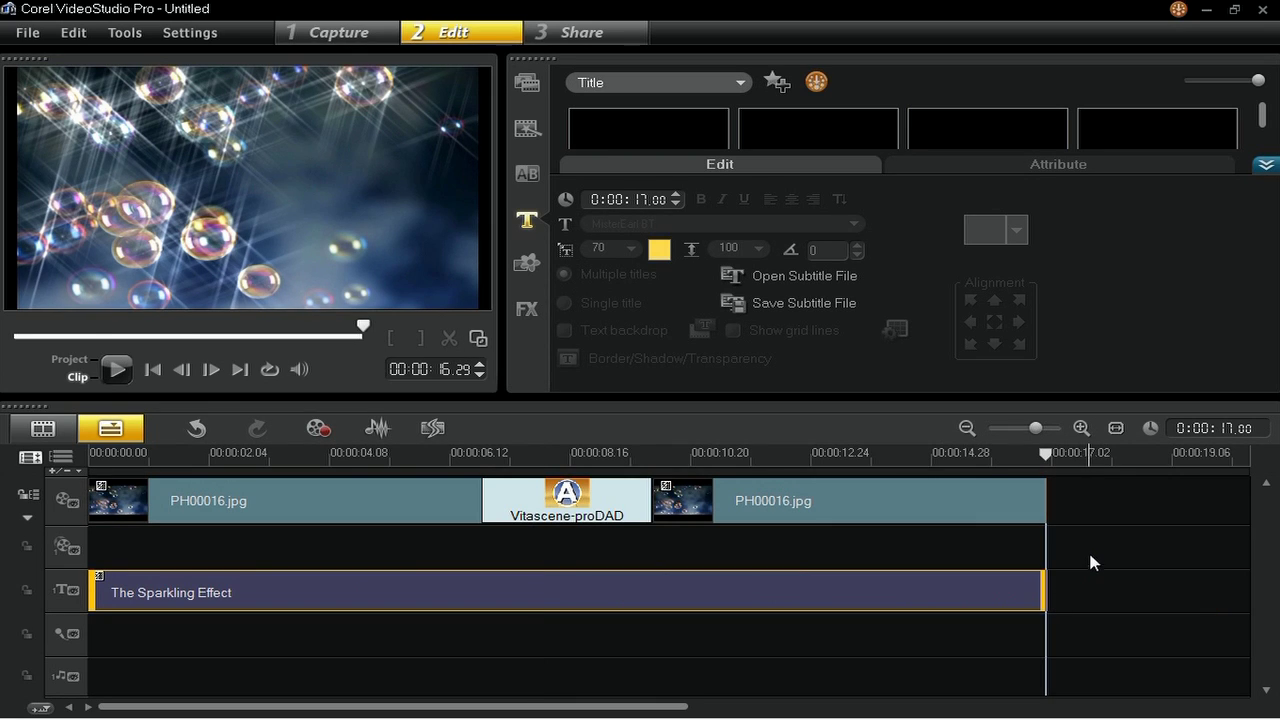
key("Home")
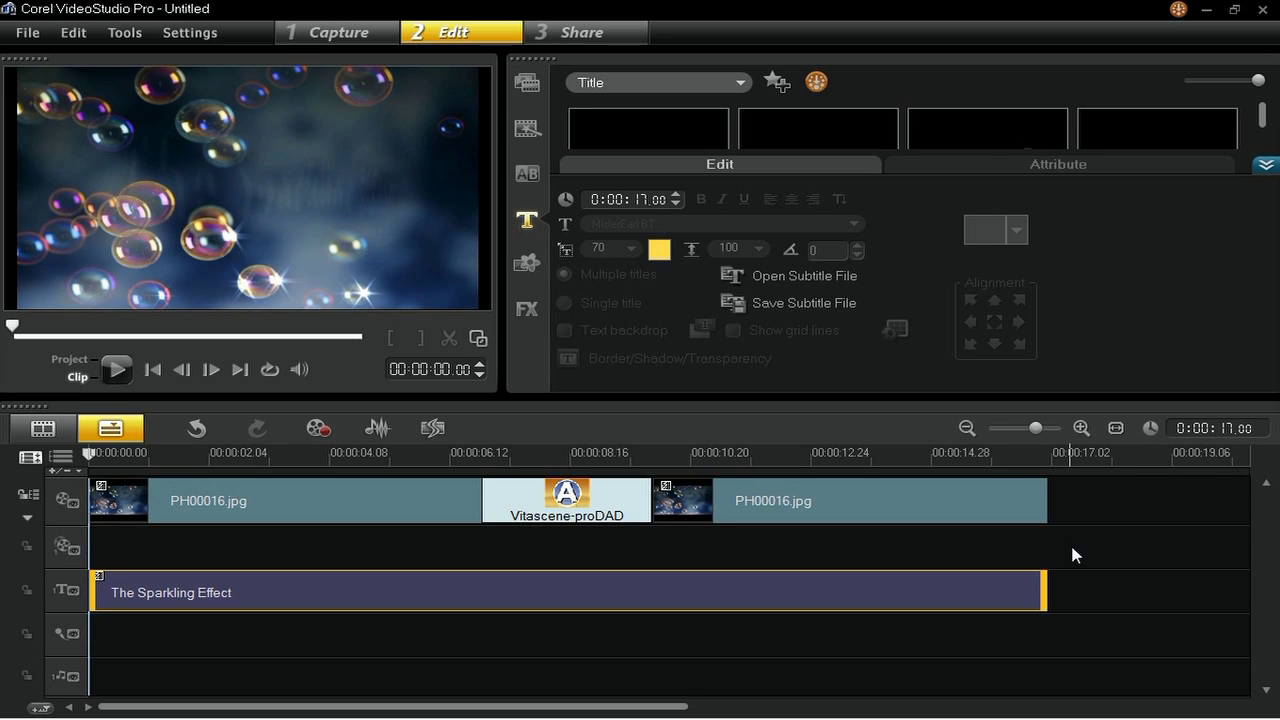